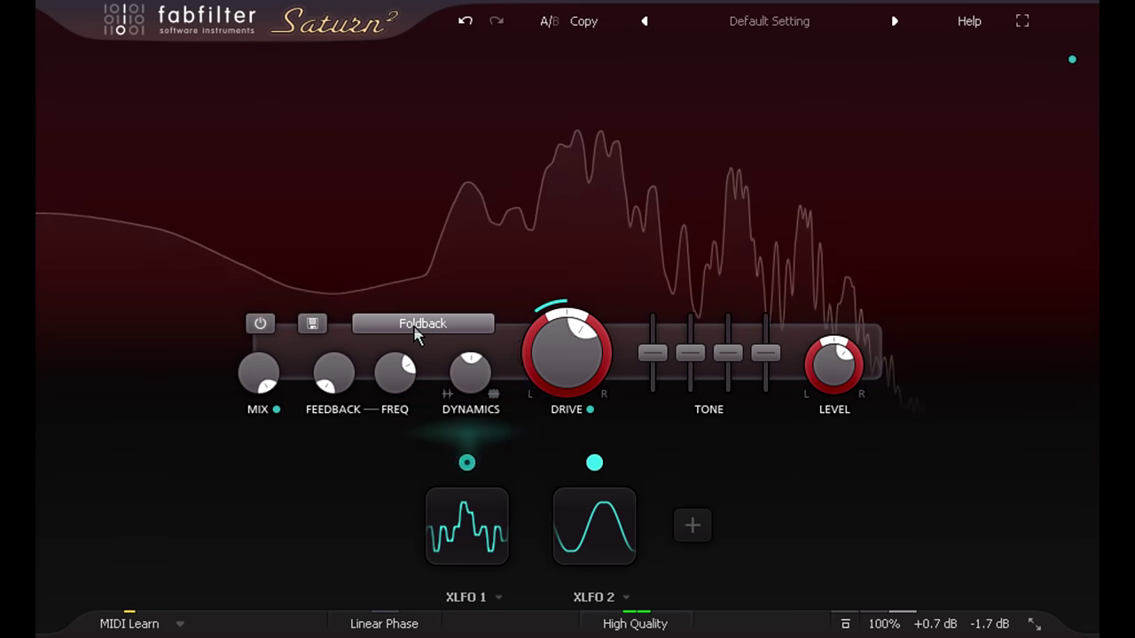
- Open the Gentle Transformer band's style menu and reveal the Tube styles submenu
click(417, 327)
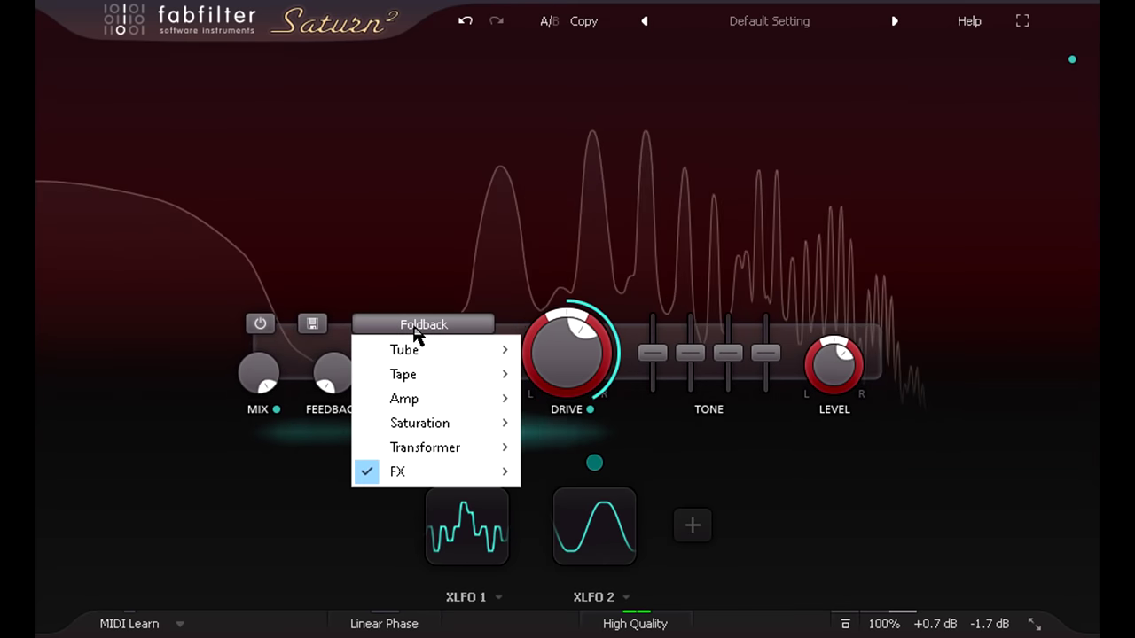
mouse_move(413, 452)
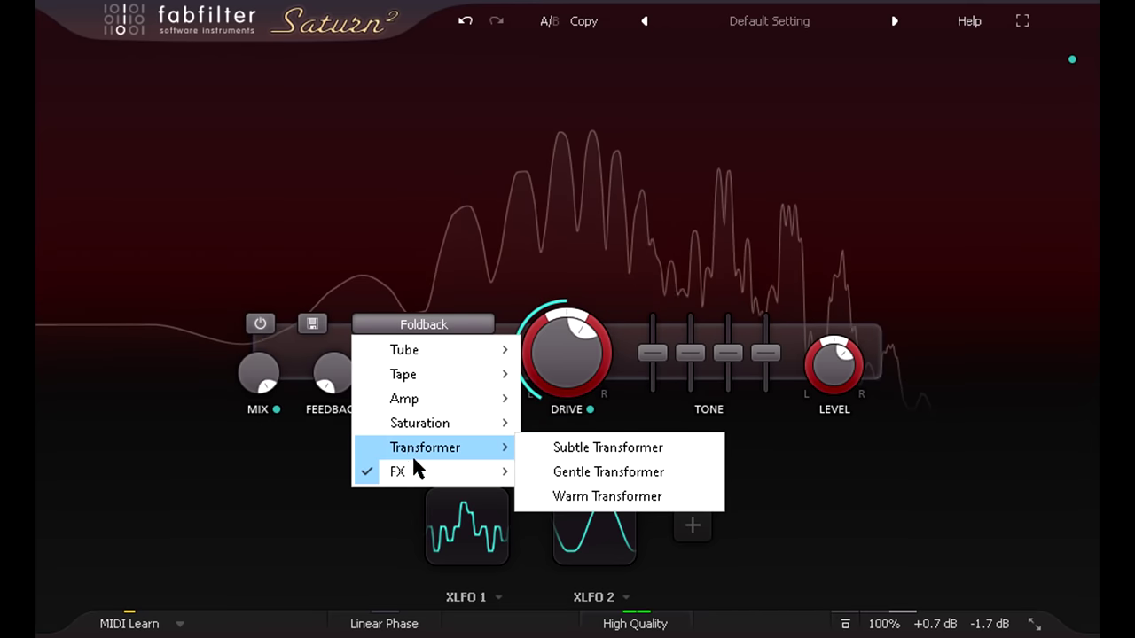
mouse_move(418, 479)
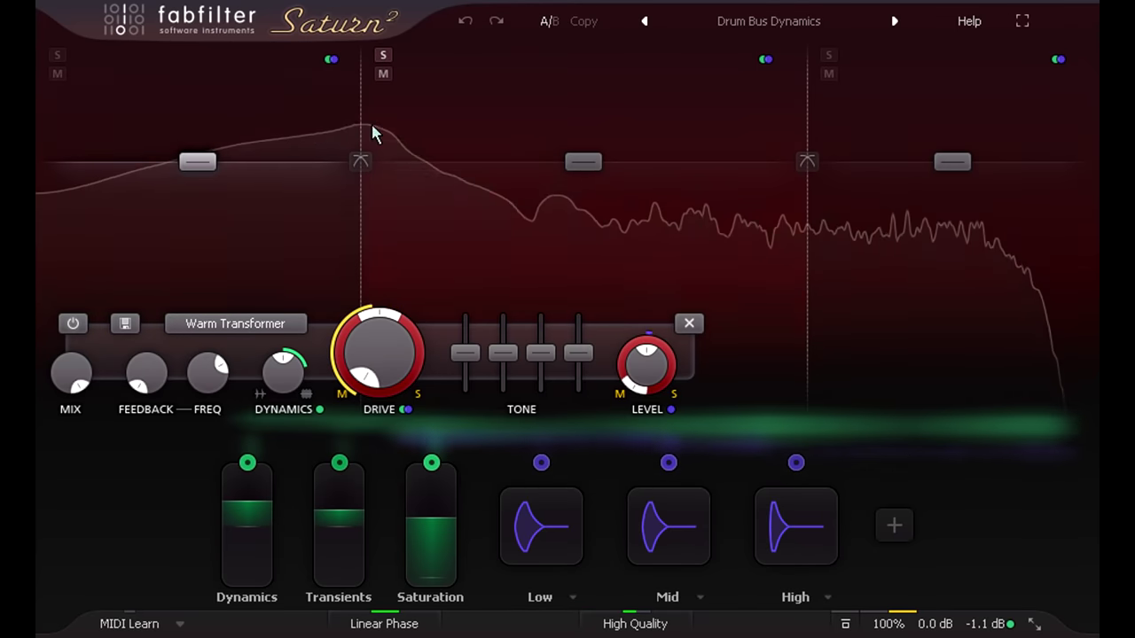
- Set band 1's crossover slope to 24 dB/oct and expand the Low envelope follower settings
click(361, 161)
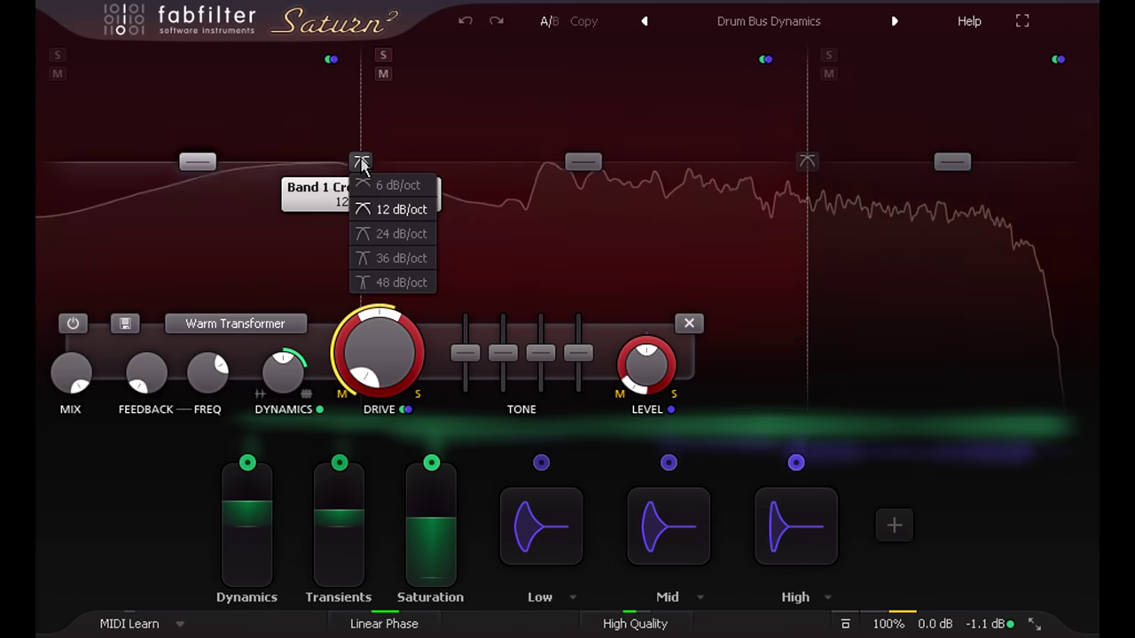
click(392, 233)
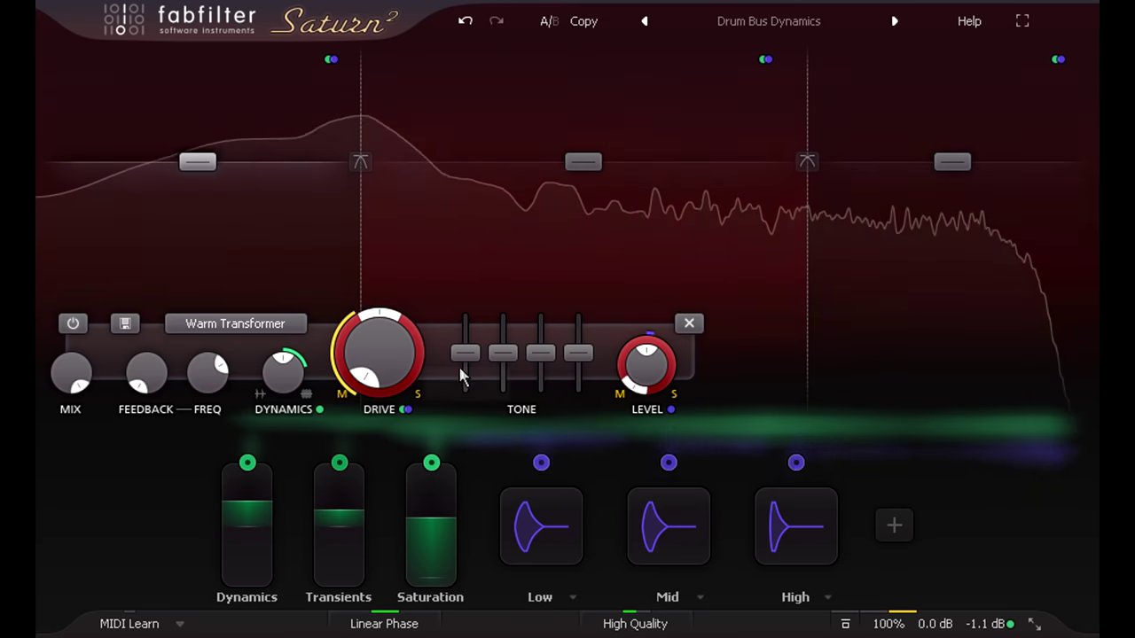
click(528, 528)
click(452, 549)
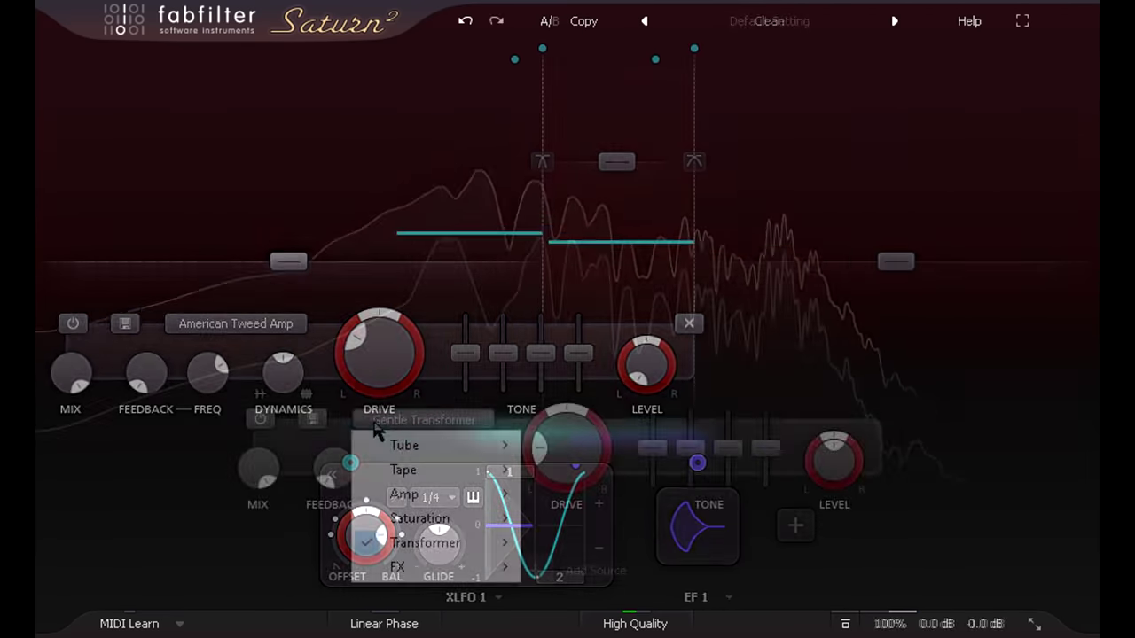
- Switch the band to Subtle Tube, try drive at 100%, then settle it near 56%
mouse_move(448, 443)
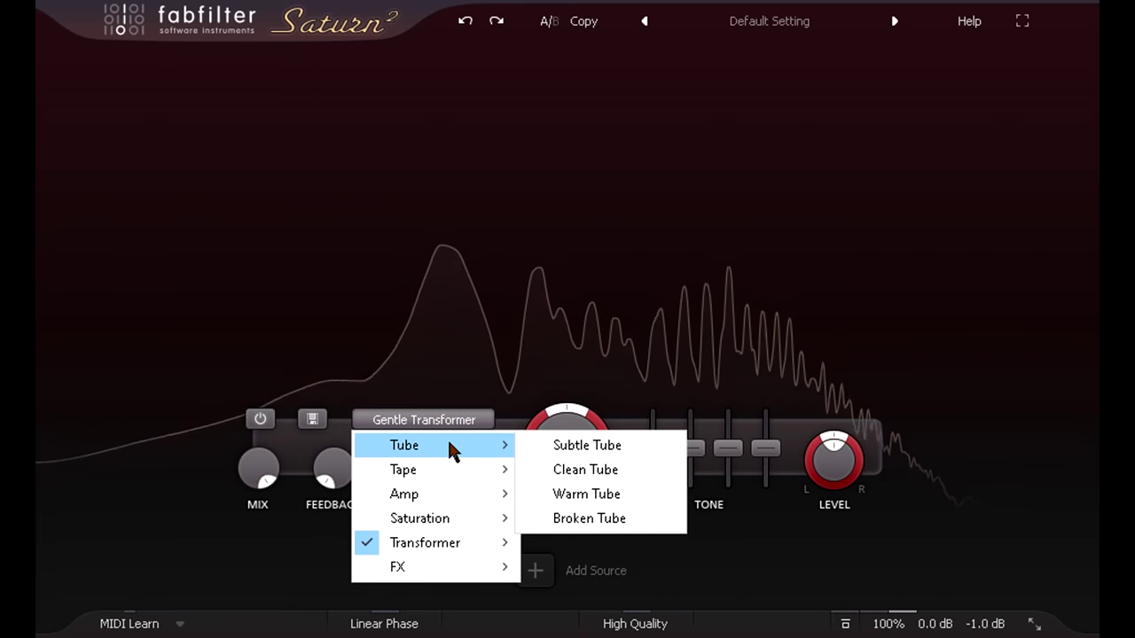
click(543, 444)
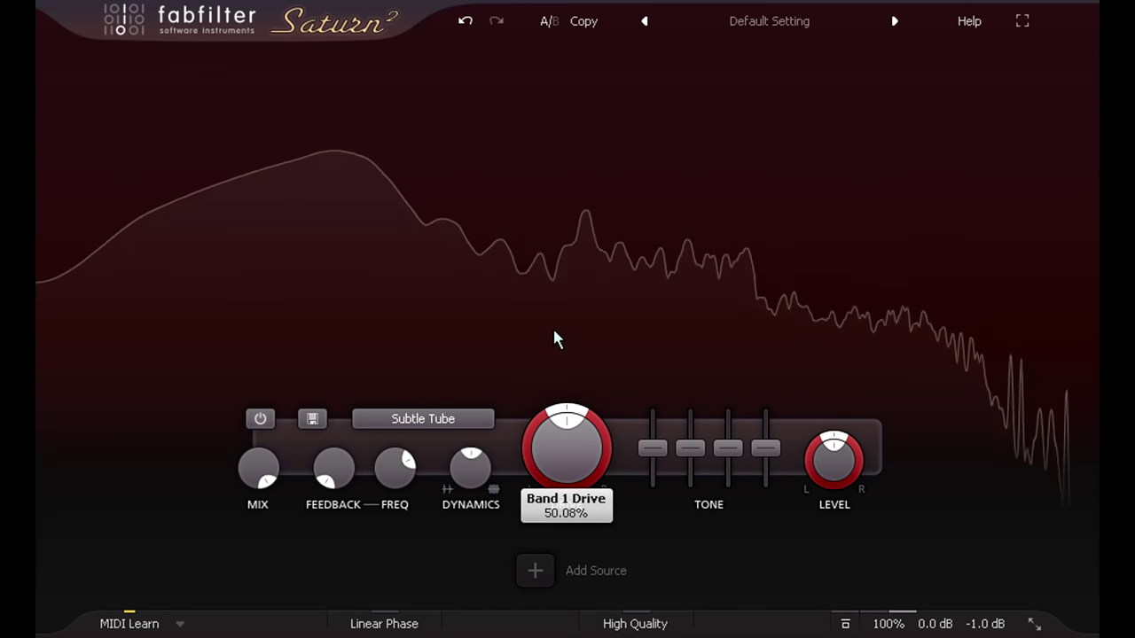
drag(556, 217, 544, 104)
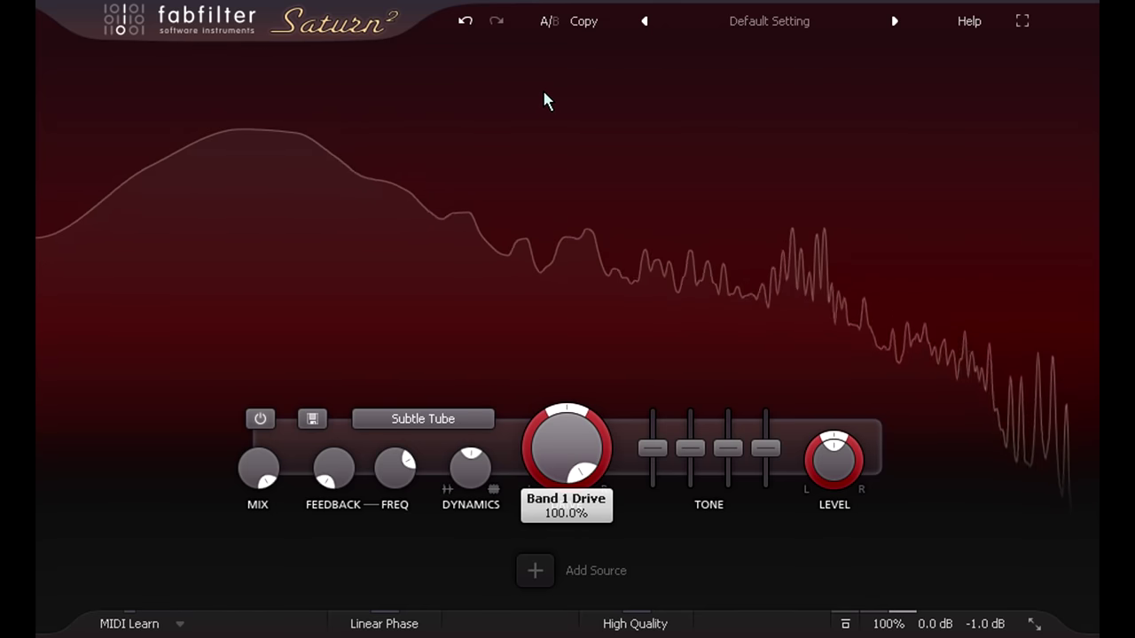
drag(544, 93, 542, 148)
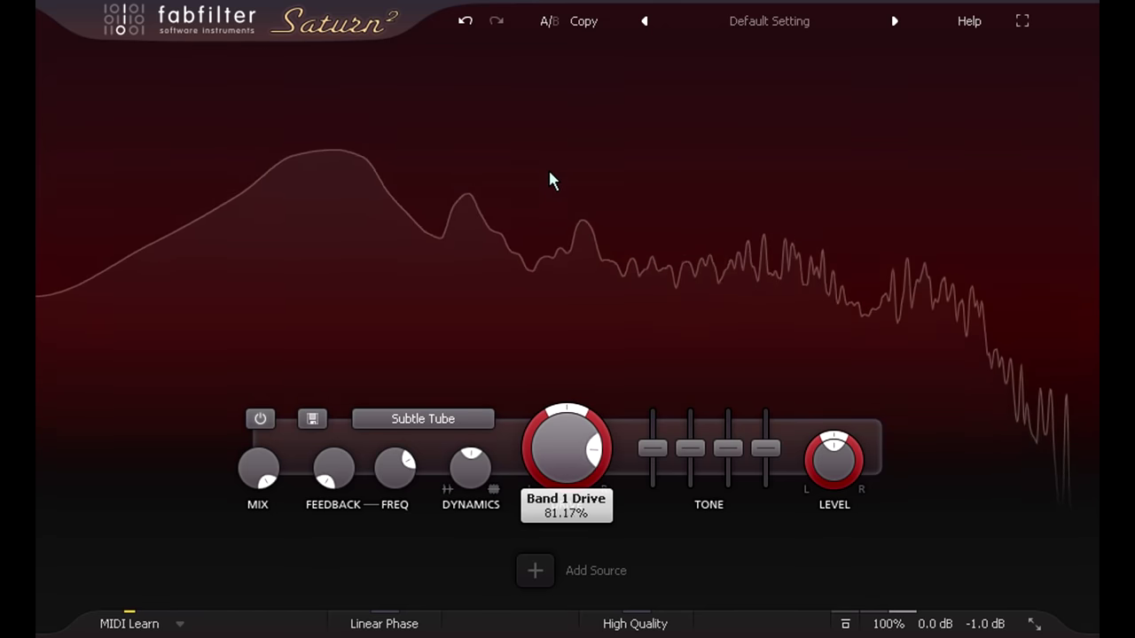
drag(574, 255, 575, 284)
- Choose Superb from the Off/Good/Superb High Quality options in the bottom bar
click(659, 622)
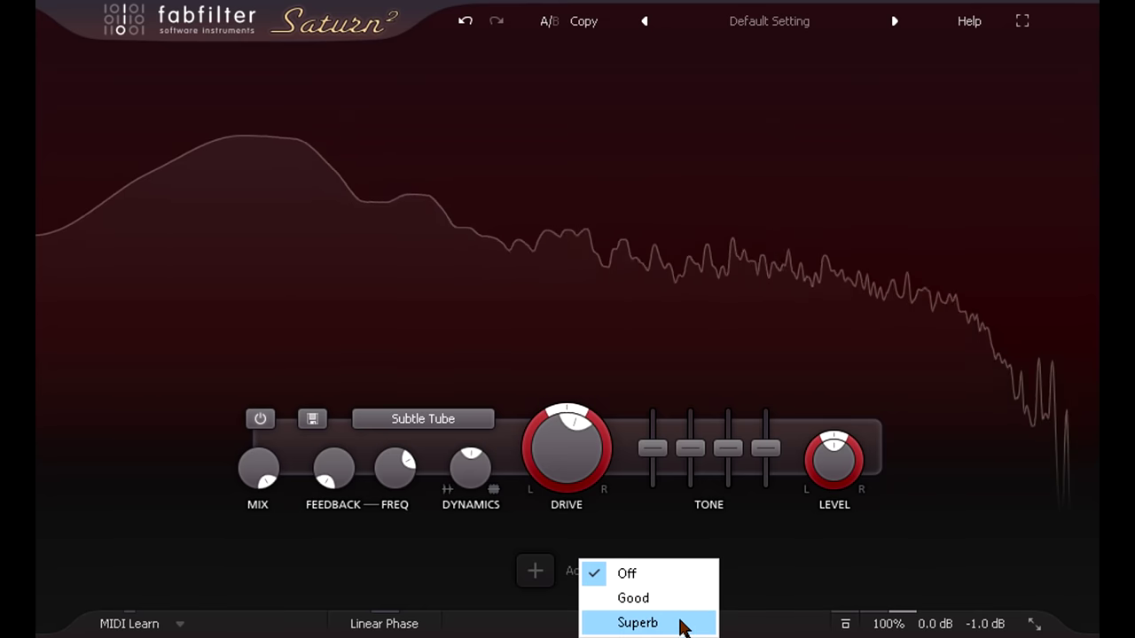
click(682, 628)
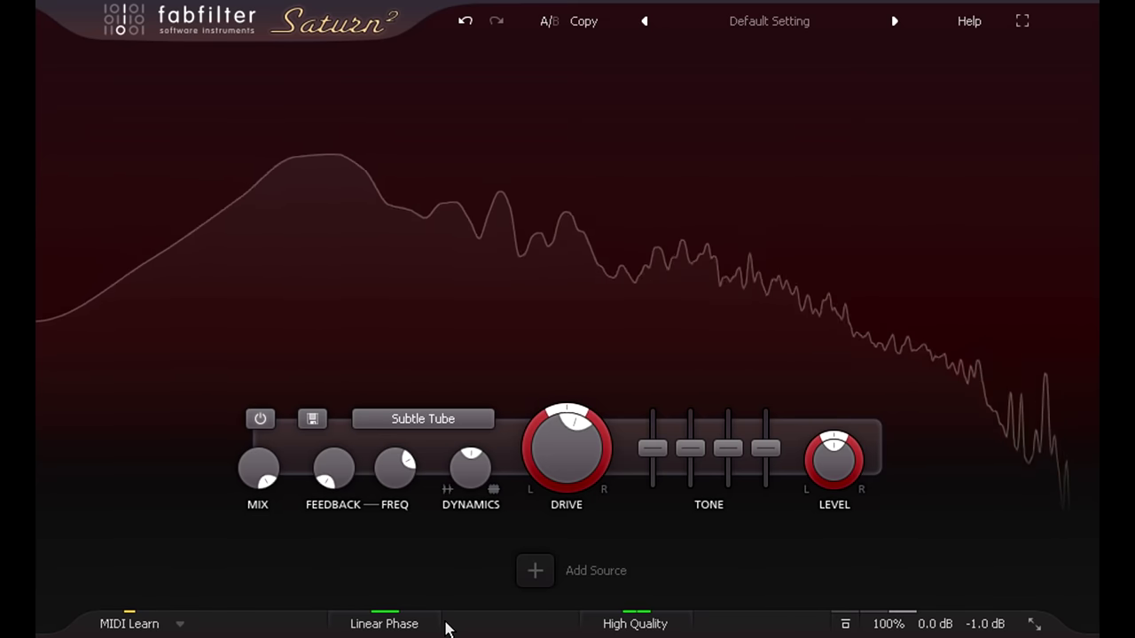
- Audition Subtle Tape, then Subtle Saturation, and reopen the style menu at Transformer
click(422, 426)
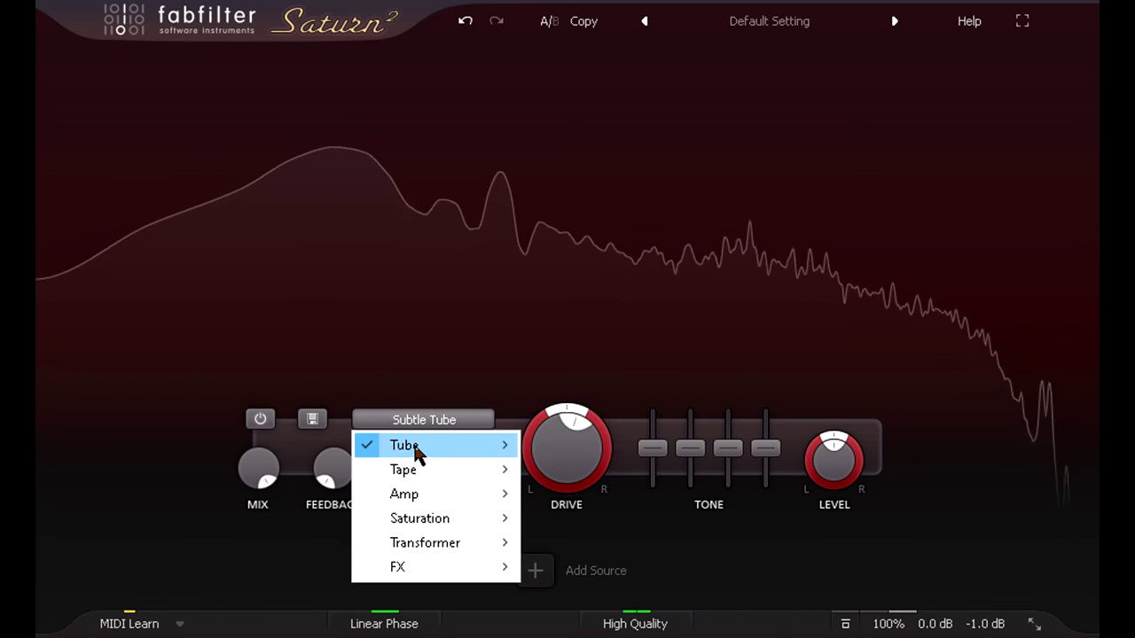
mouse_move(502, 477)
click(550, 469)
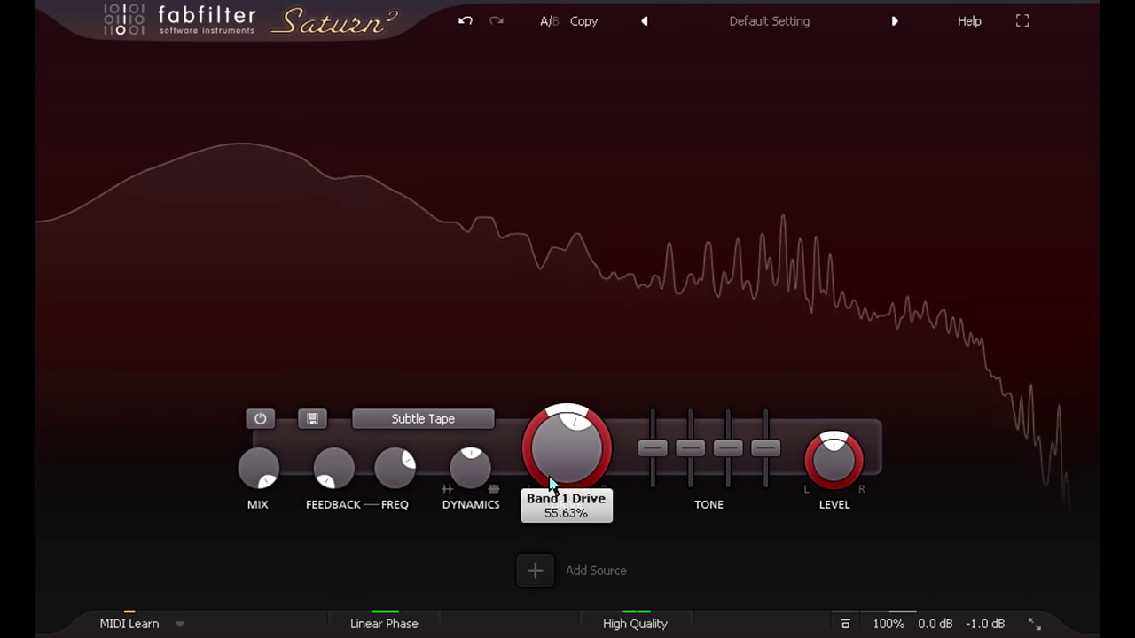
click(430, 422)
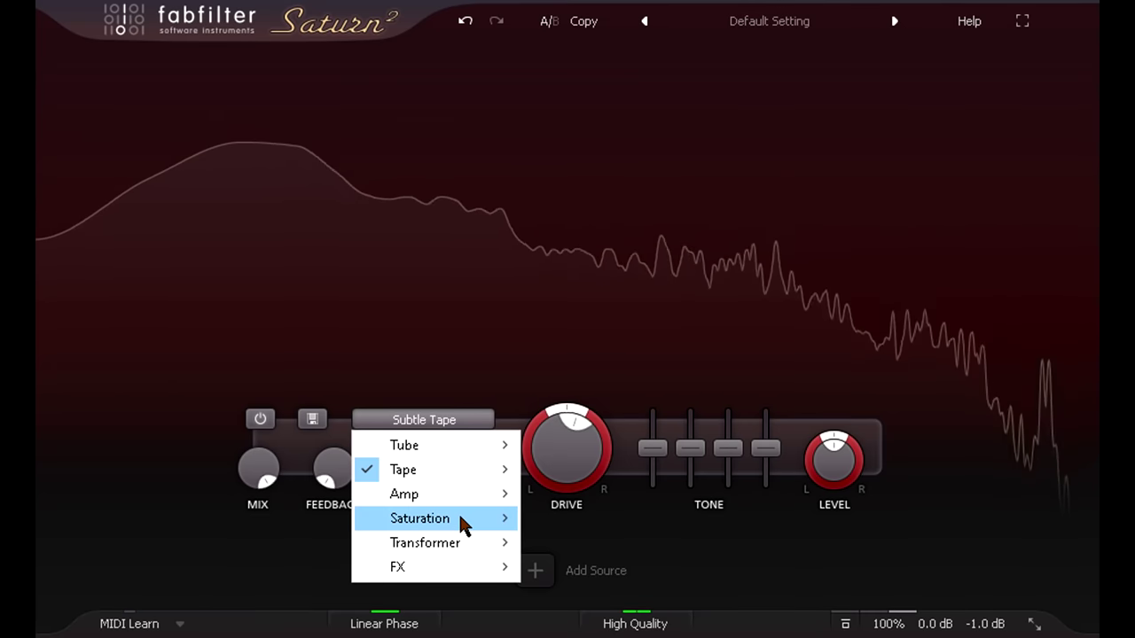
mouse_move(458, 519)
click(553, 521)
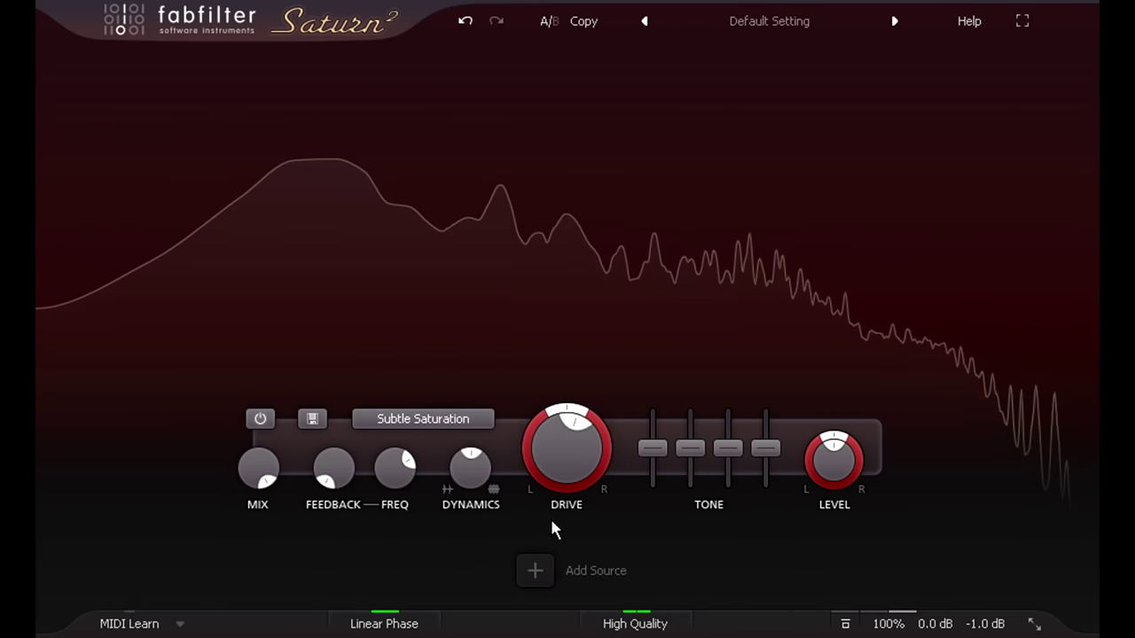
click(413, 422)
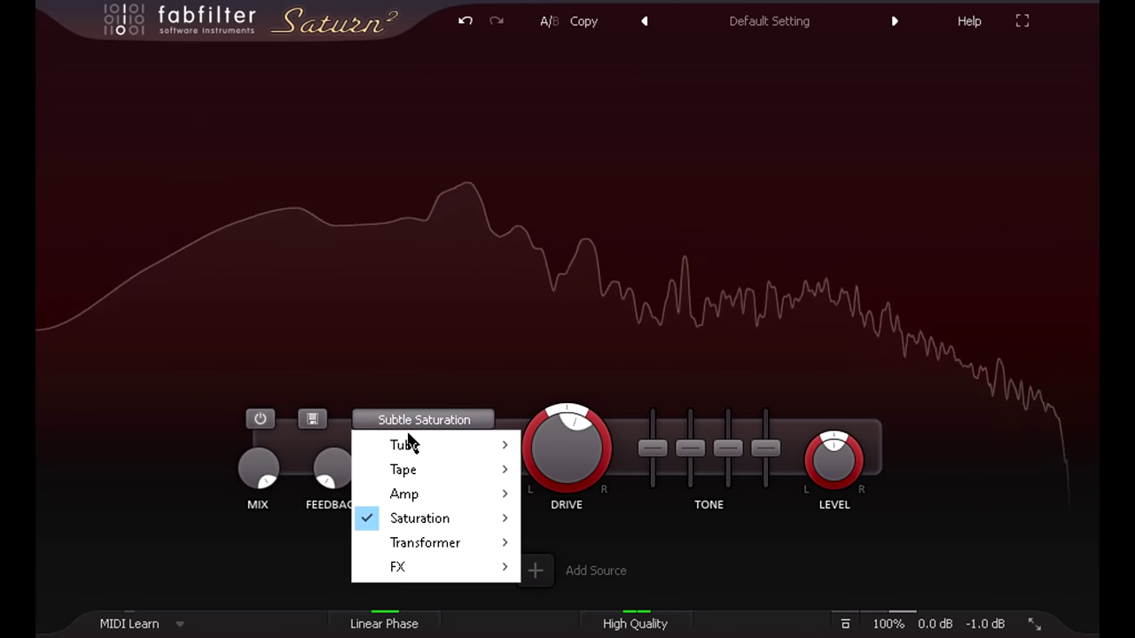
mouse_move(452, 548)
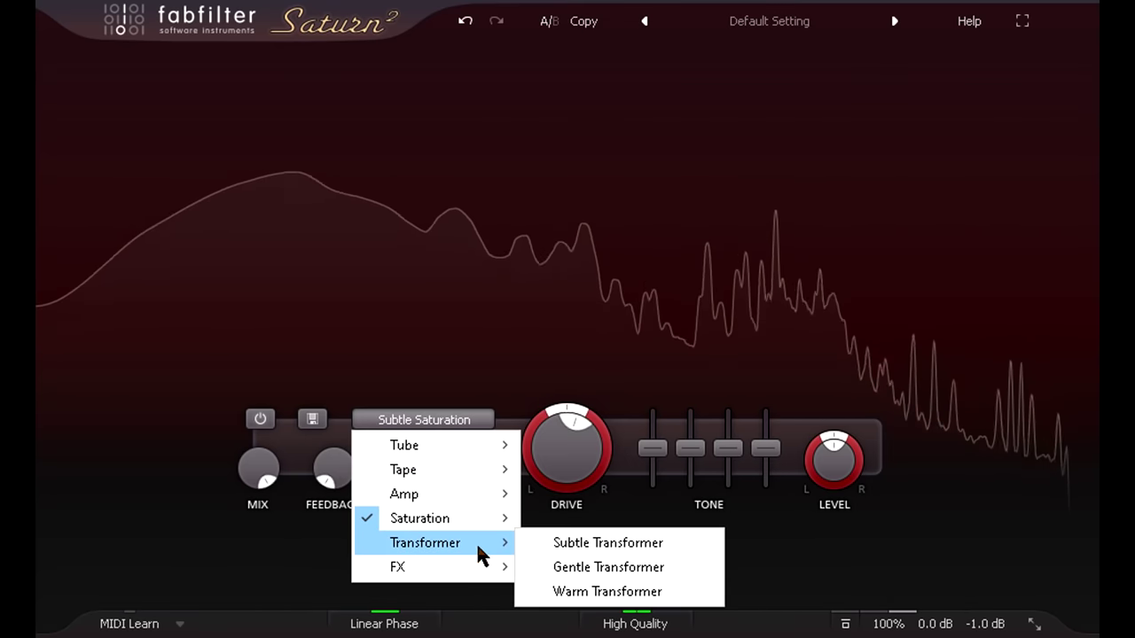
- Pick Subtle Transformer, then switch the band to Gentle Transformer
click(550, 544)
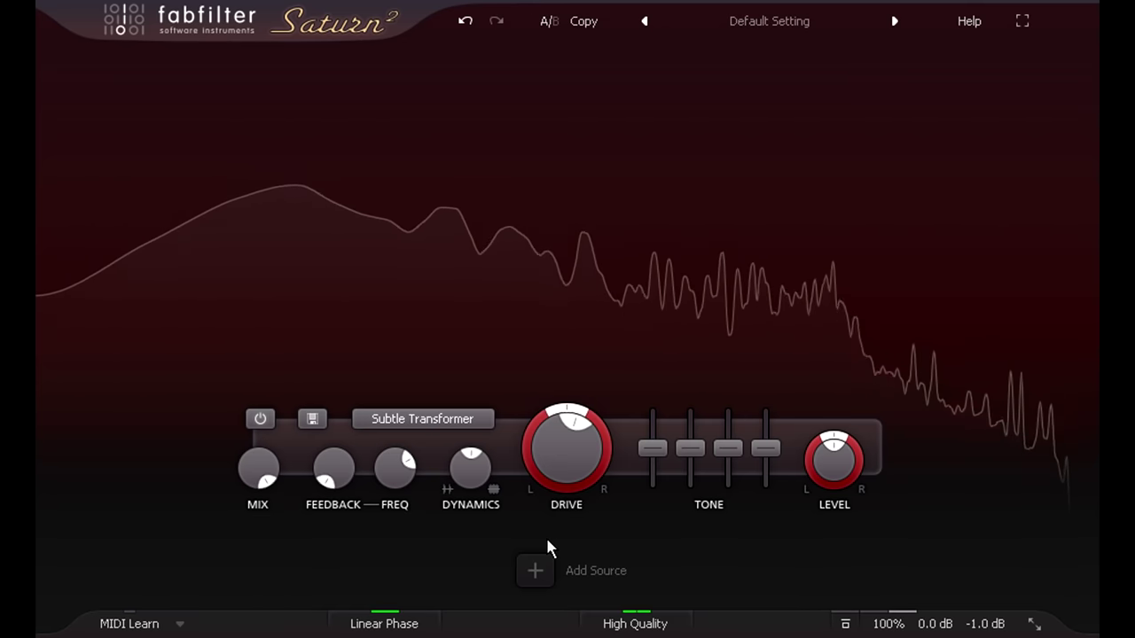
click(454, 418)
mouse_move(468, 542)
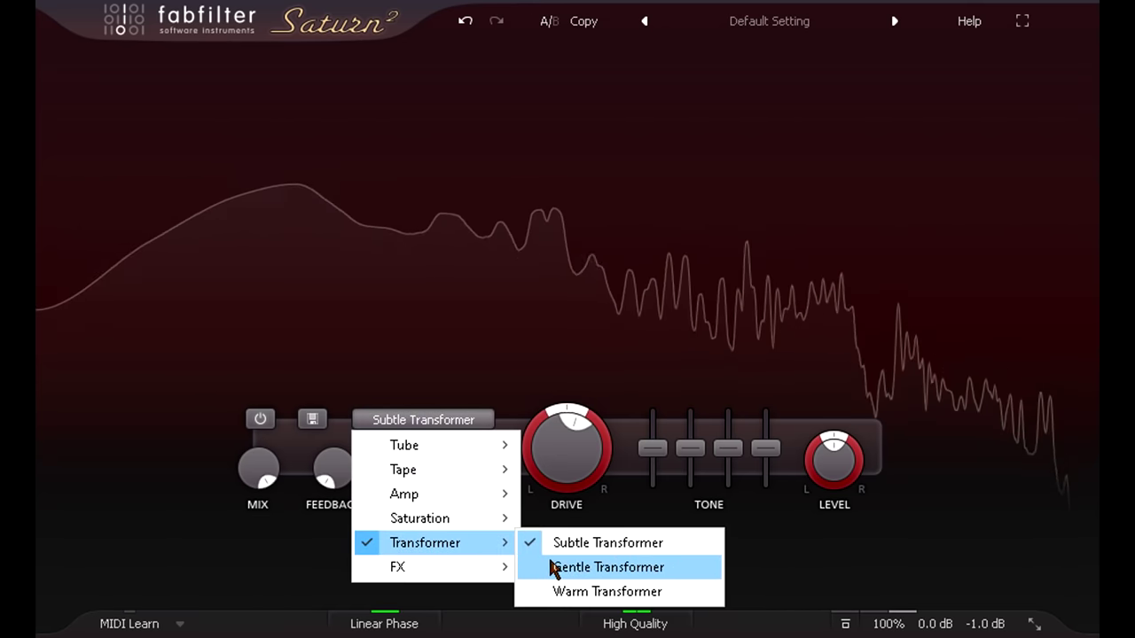
click(554, 565)
- Raise the band's drive to about 72%, then all the way to 100%
mouse_move(565, 471)
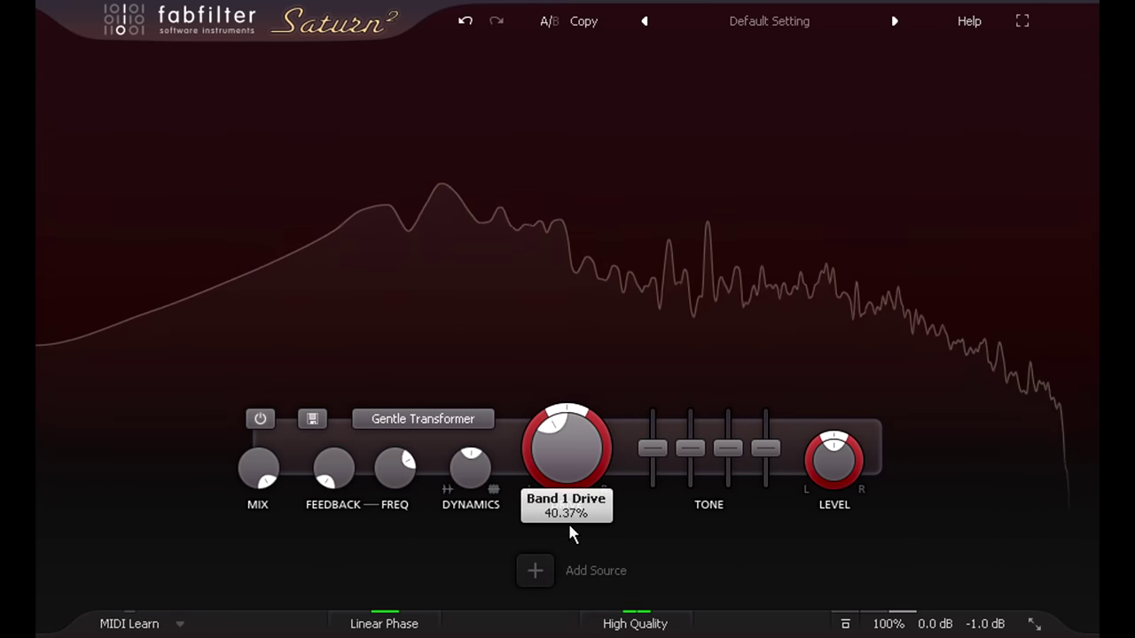
drag(567, 523, 561, 440)
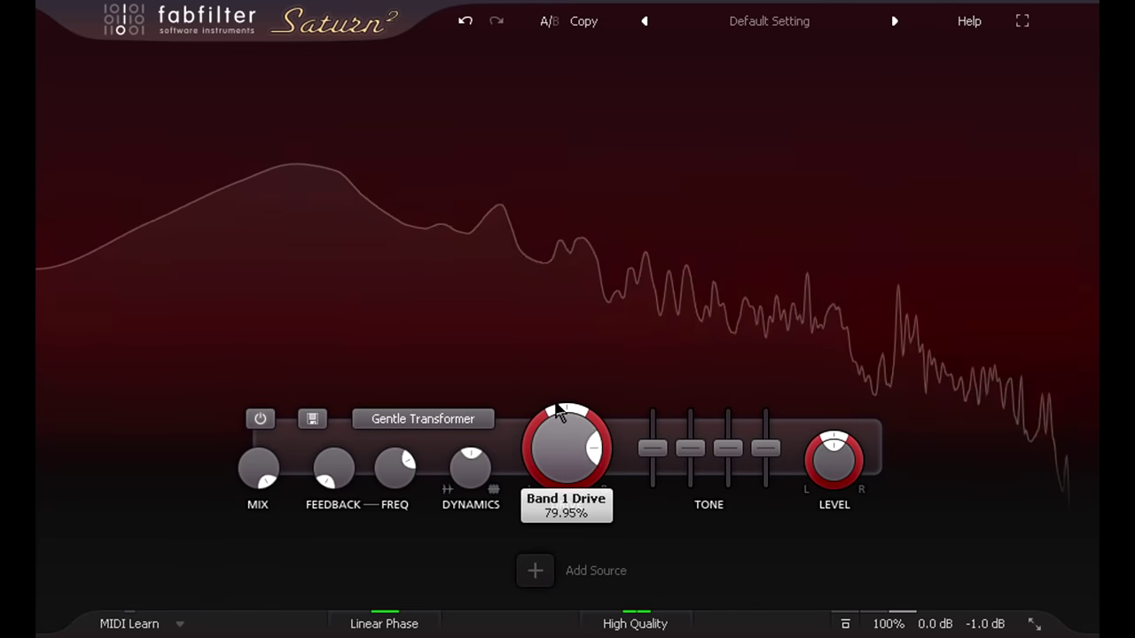
drag(547, 338, 544, 326)
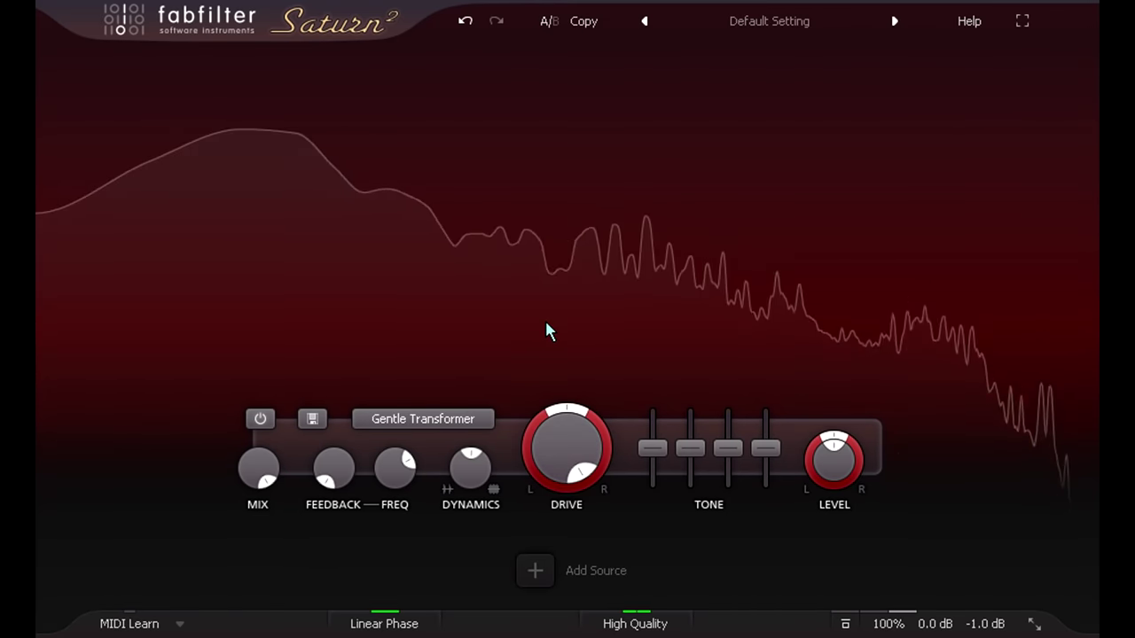
- Switch the band's style to Warm Transformer
click(467, 419)
mouse_move(494, 544)
click(578, 591)
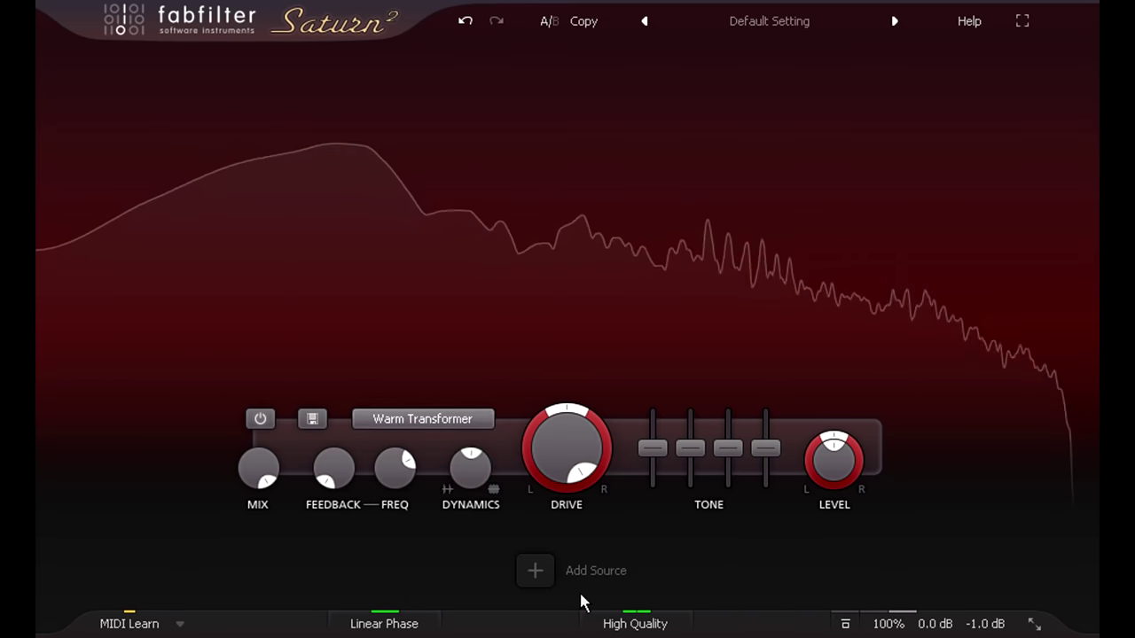
- Bring the drive down from full to about 24%
mouse_move(561, 448)
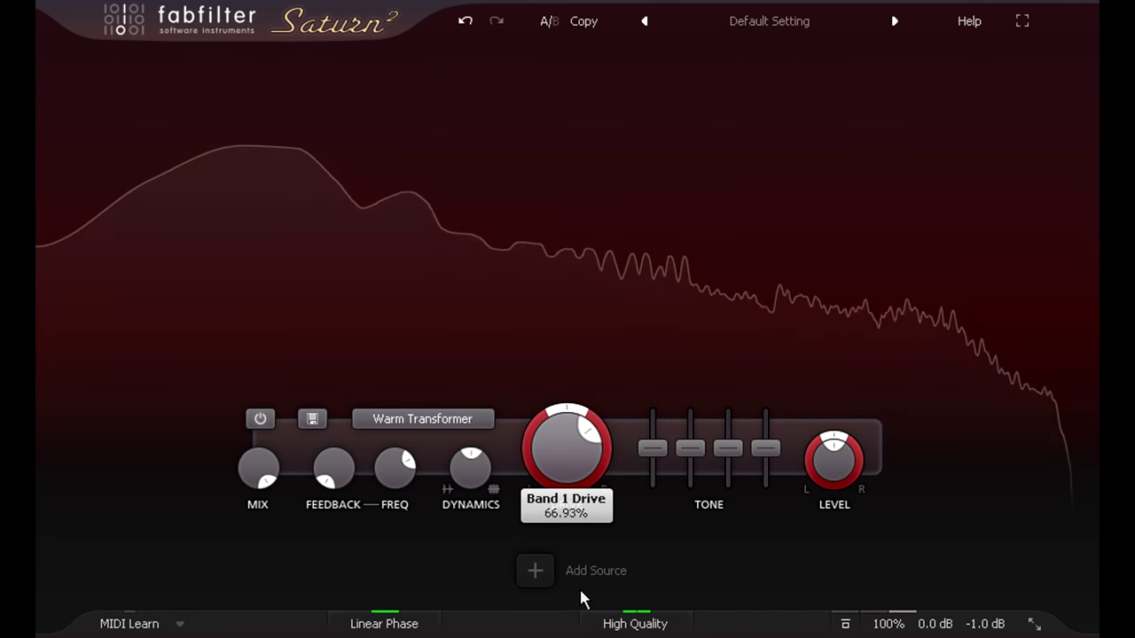
drag(582, 618, 583, 596)
scroll(572, 464, down, 6)
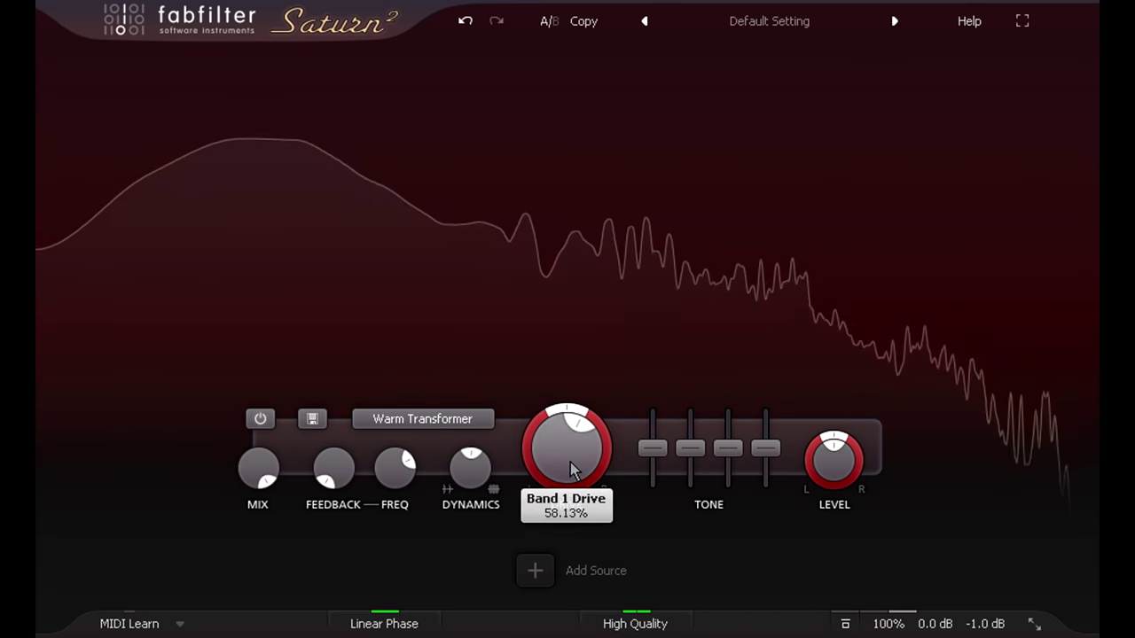
scroll(570, 459, down, 5)
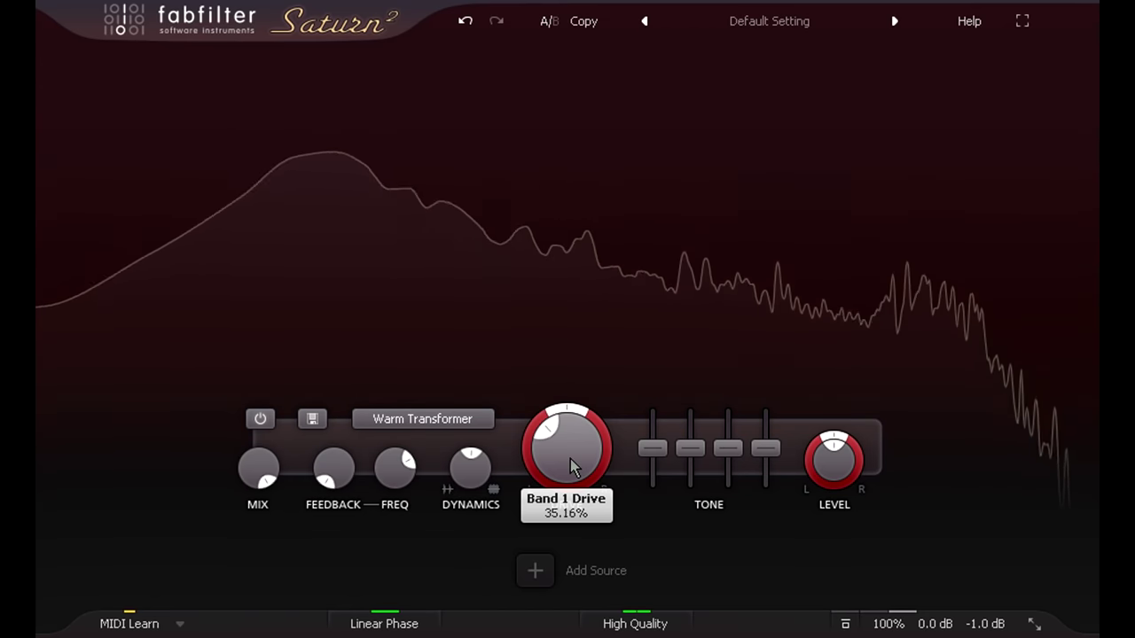
scroll(570, 459, down, 2)
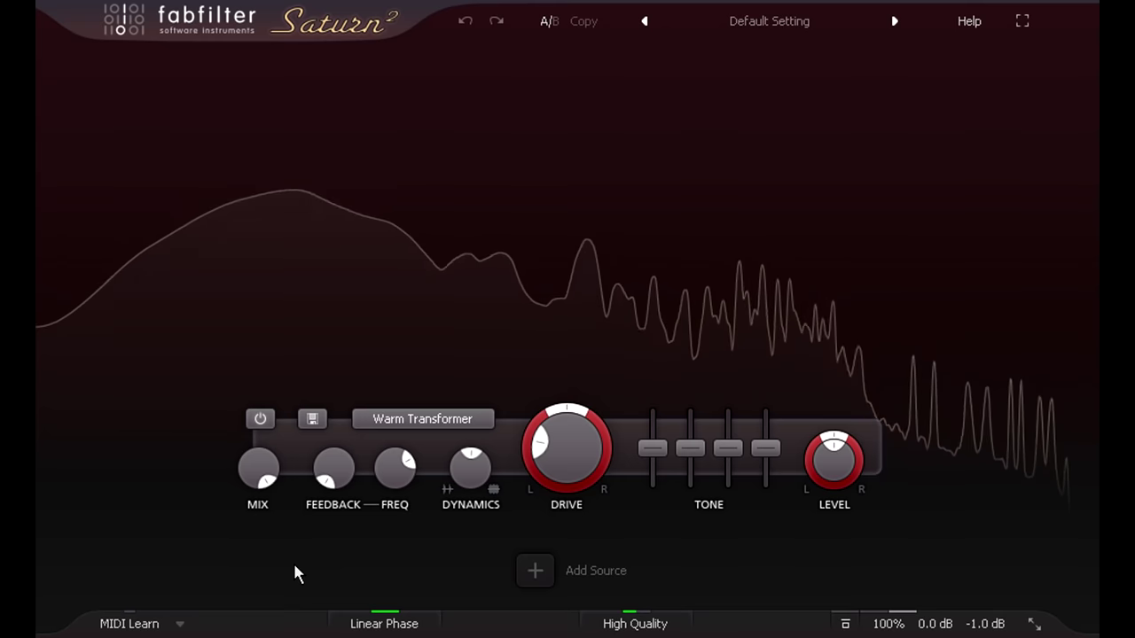
- Split the signal into five frequency bands with four crossovers
click(312, 69)
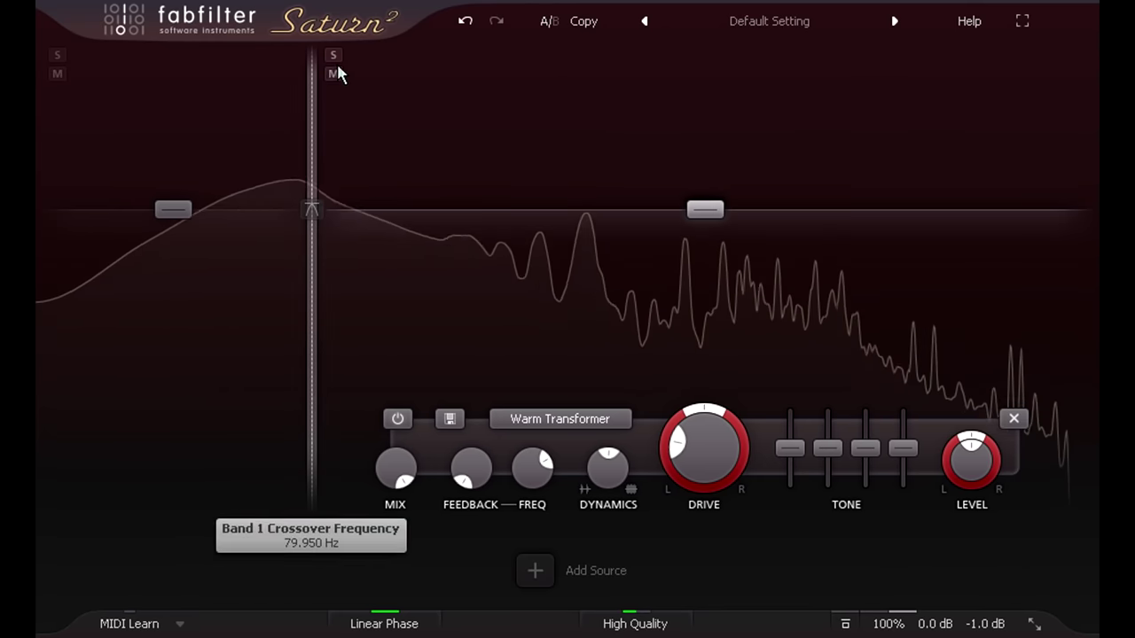
click(526, 64)
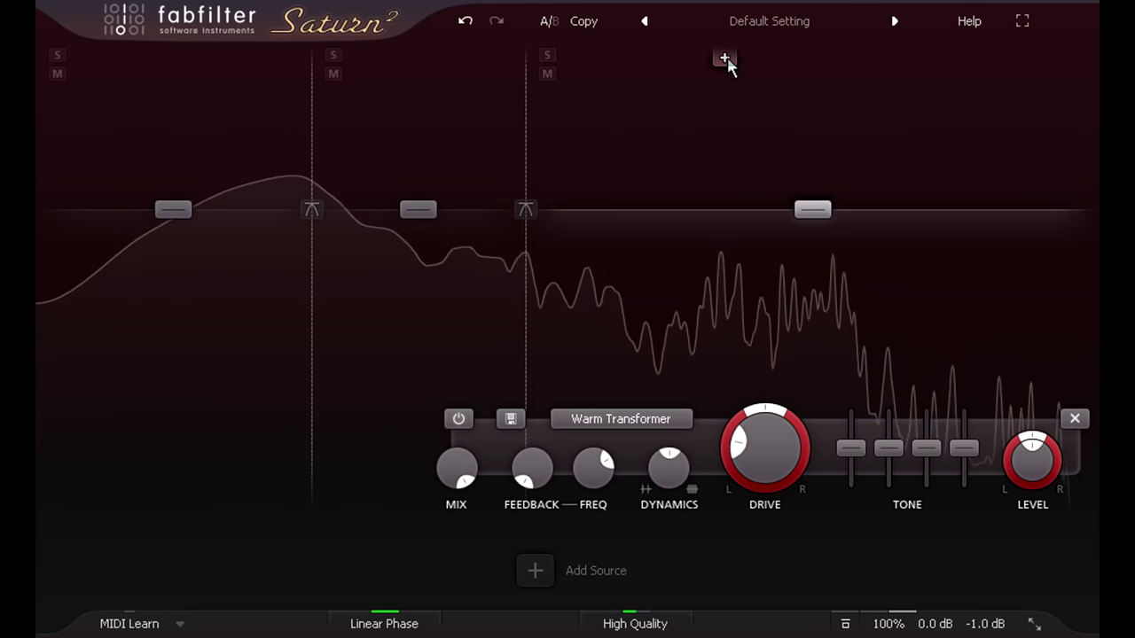
click(739, 64)
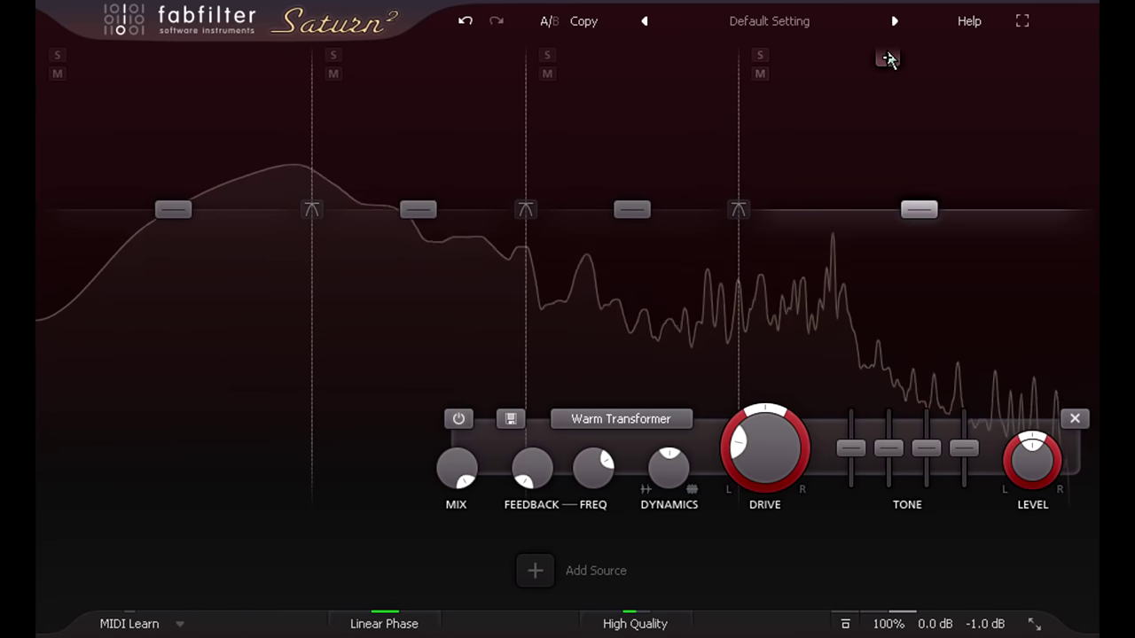
click(894, 60)
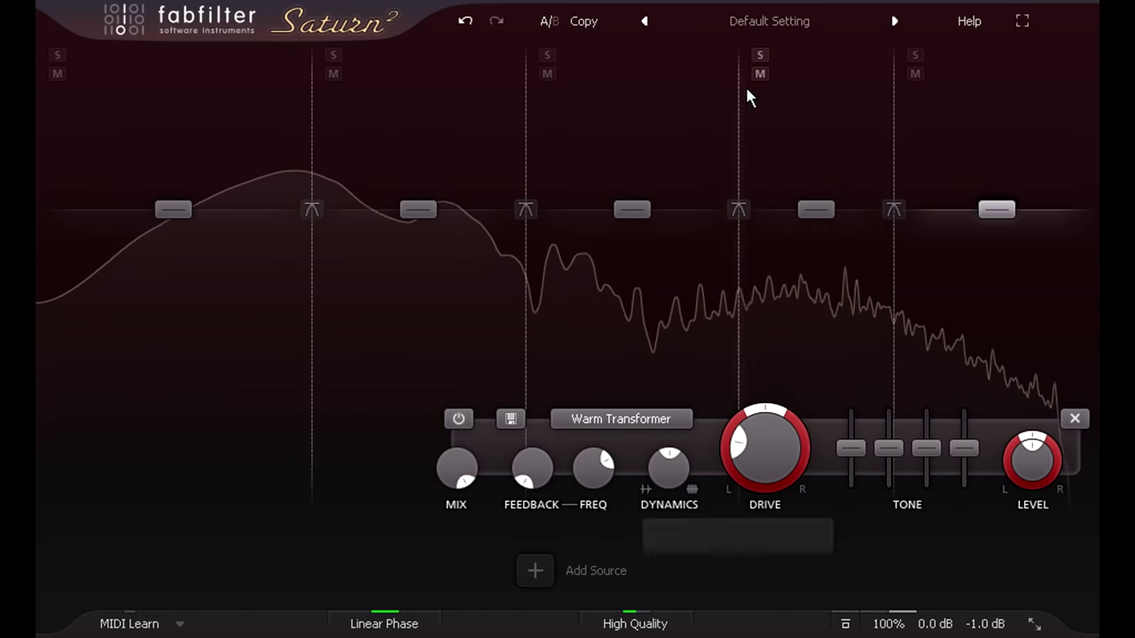
- Move crossovers to about 1450, 314 and 104 Hz; raise band 1's drive to about 60%
drag(741, 94, 692, 94)
drag(526, 120, 493, 117)
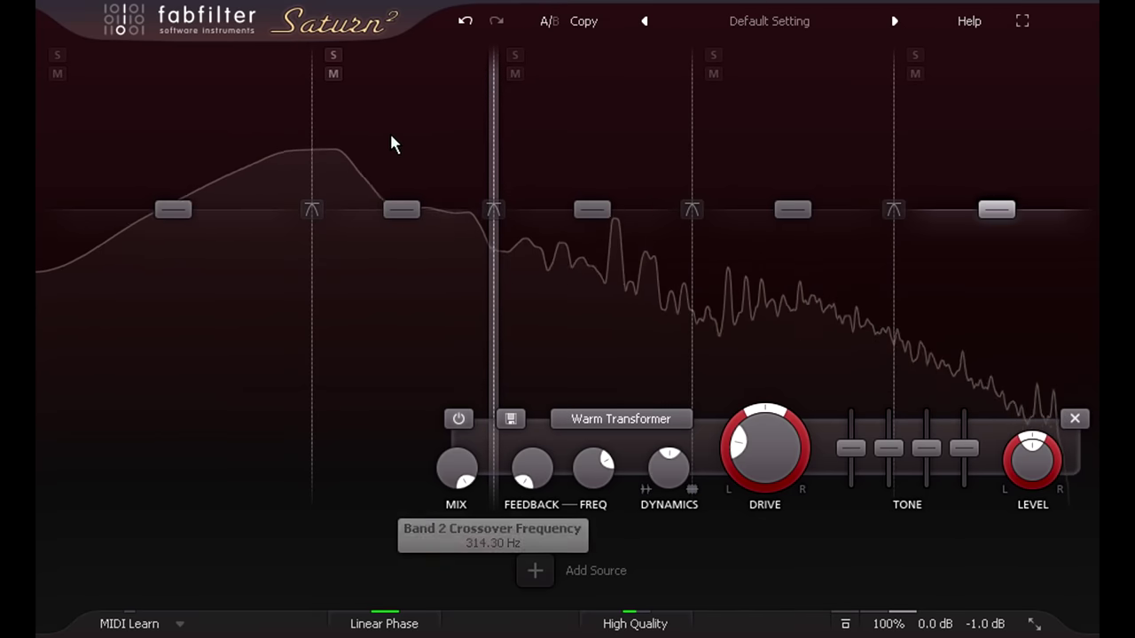
drag(317, 130, 367, 139)
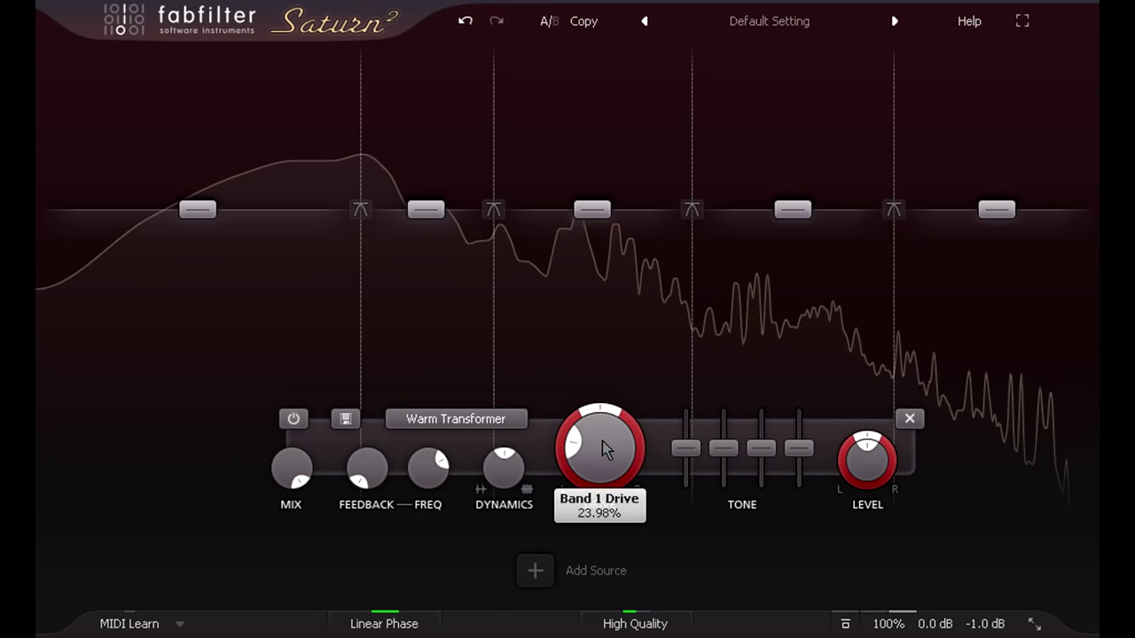
drag(602, 441, 596, 313)
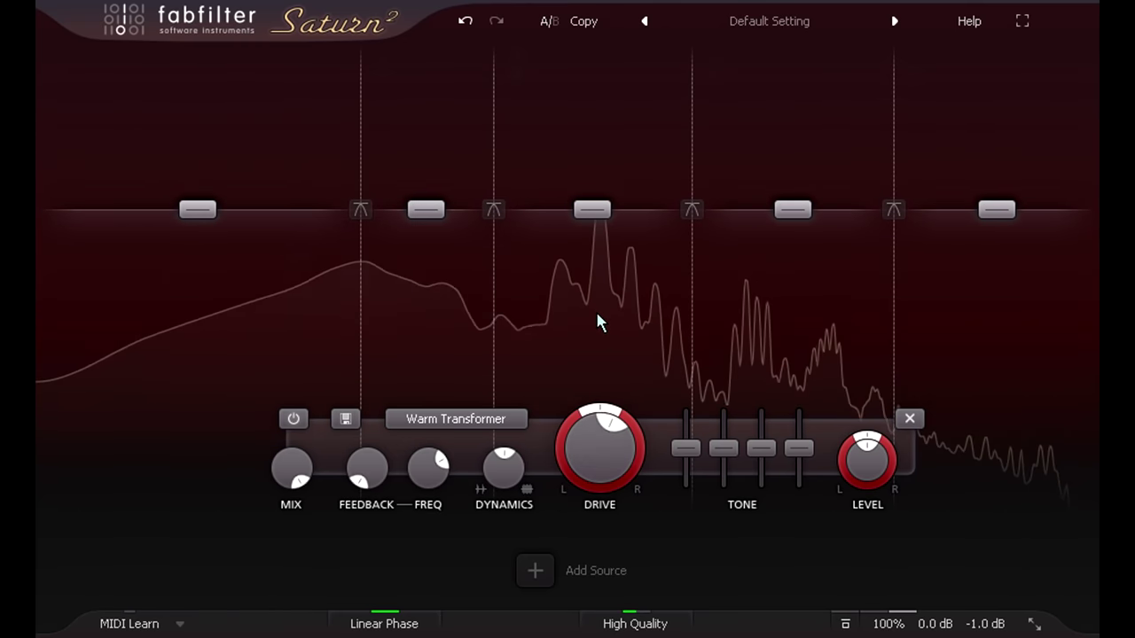
- Set the first crossover slope to 6 dB/oct, then change it to 48 dB/oct
click(361, 210)
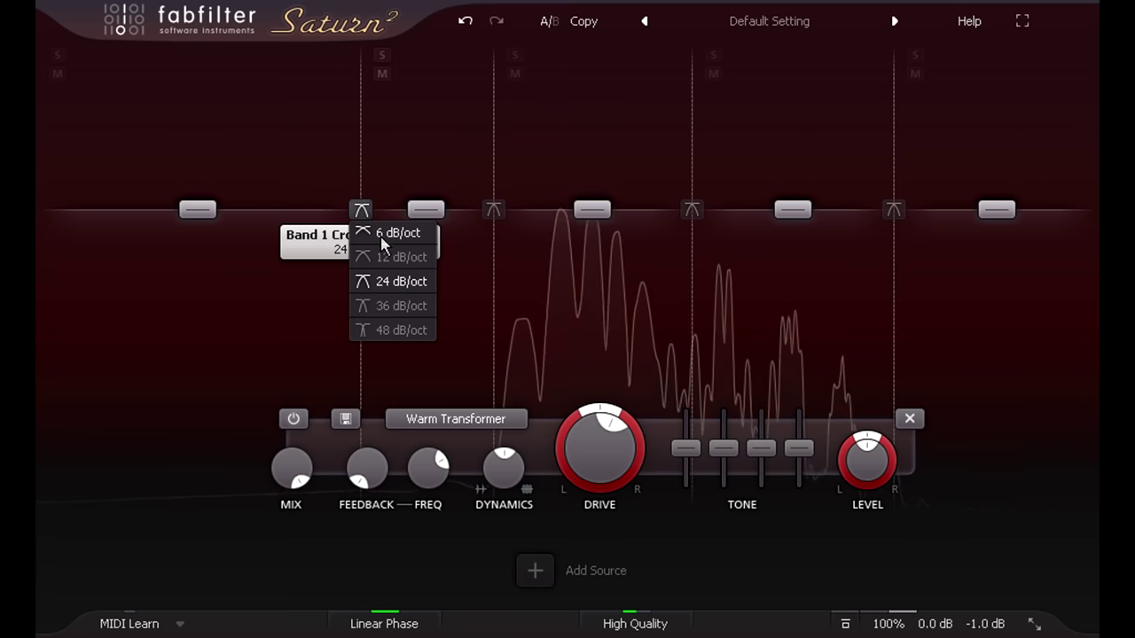
click(366, 231)
click(361, 211)
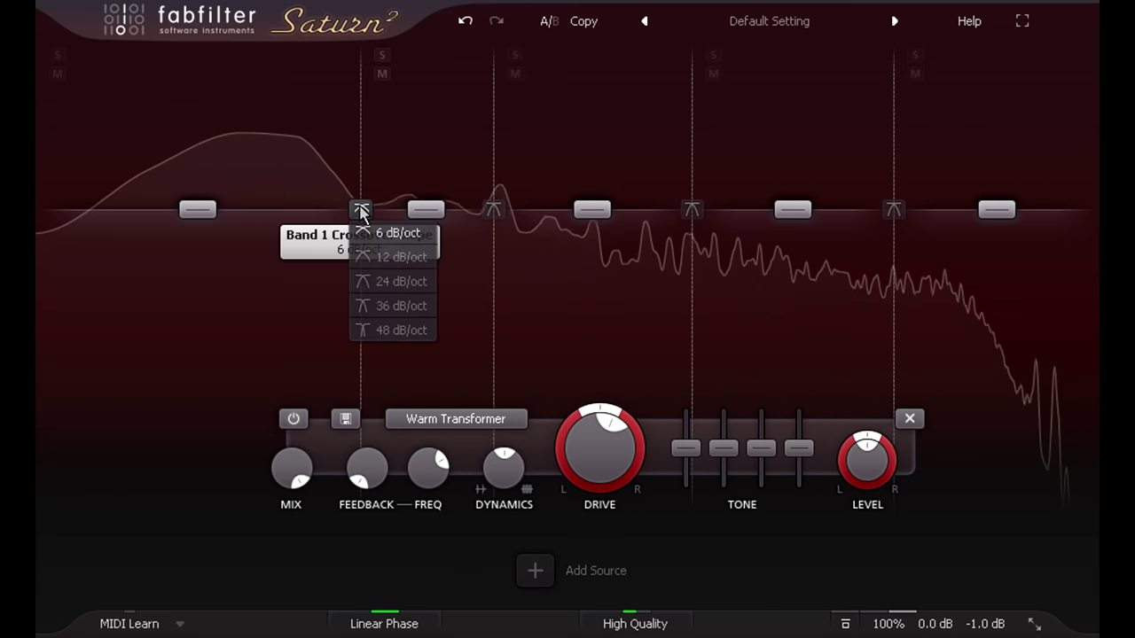
click(408, 332)
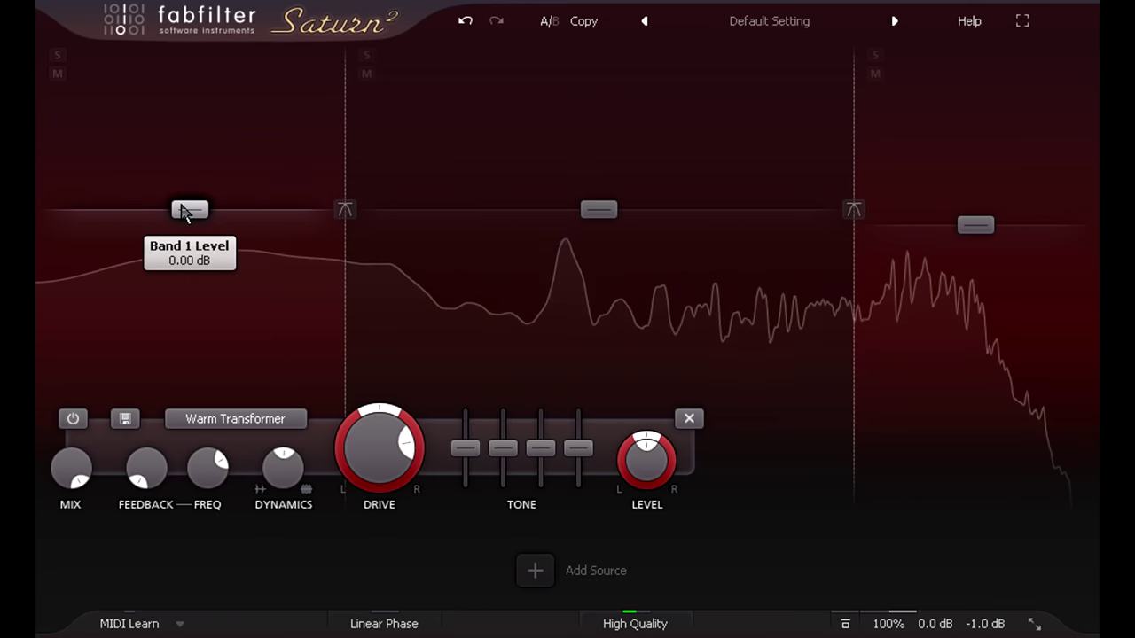
- Set band 2's Heavy Saturation drive to about 54%, then marquee-select all three bands
click(595, 211)
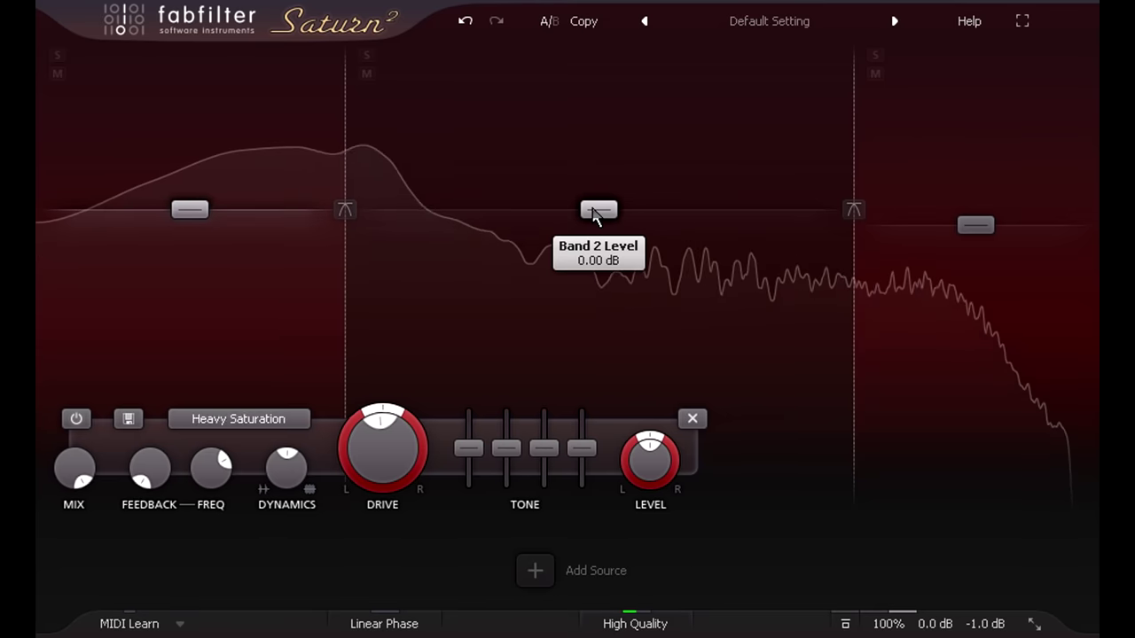
drag(610, 463, 614, 406)
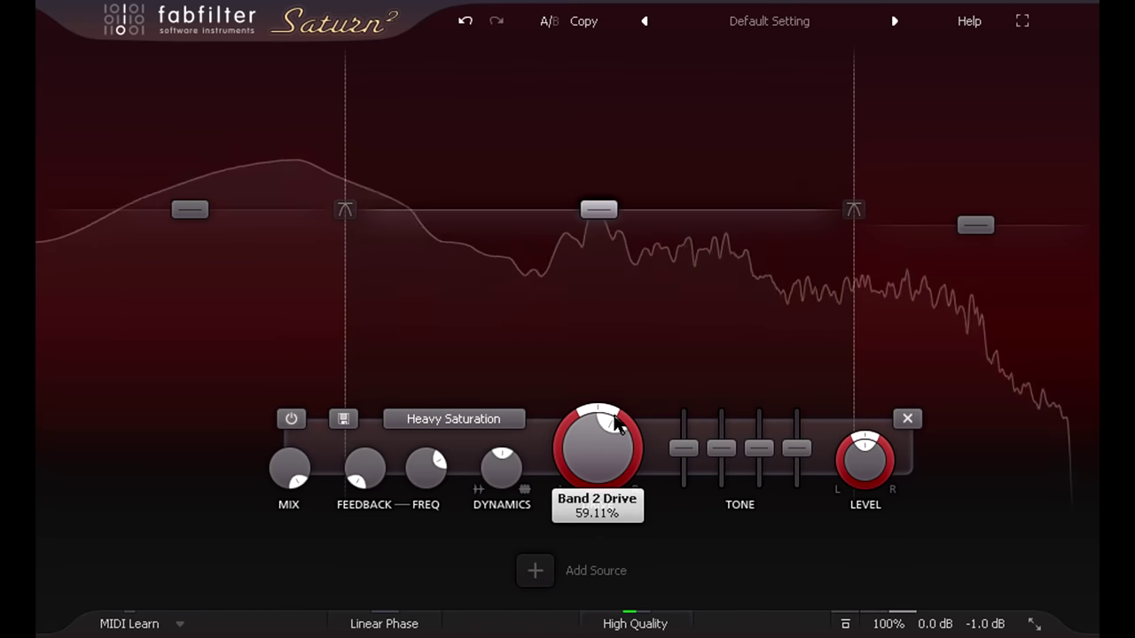
drag(617, 422, 607, 443)
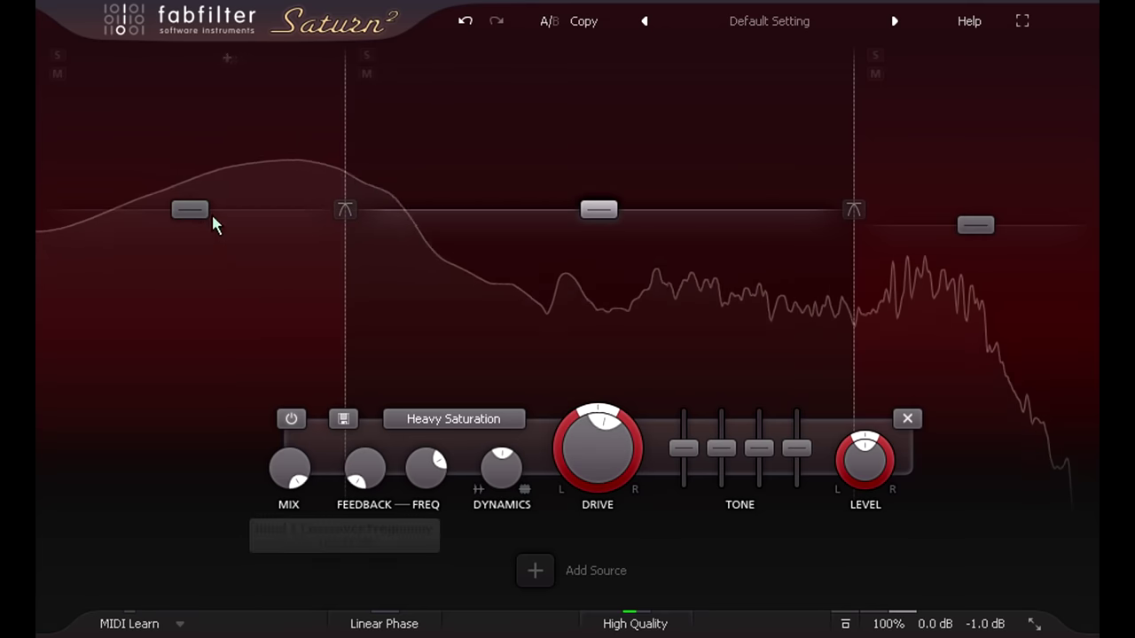
drag(157, 147, 1046, 376)
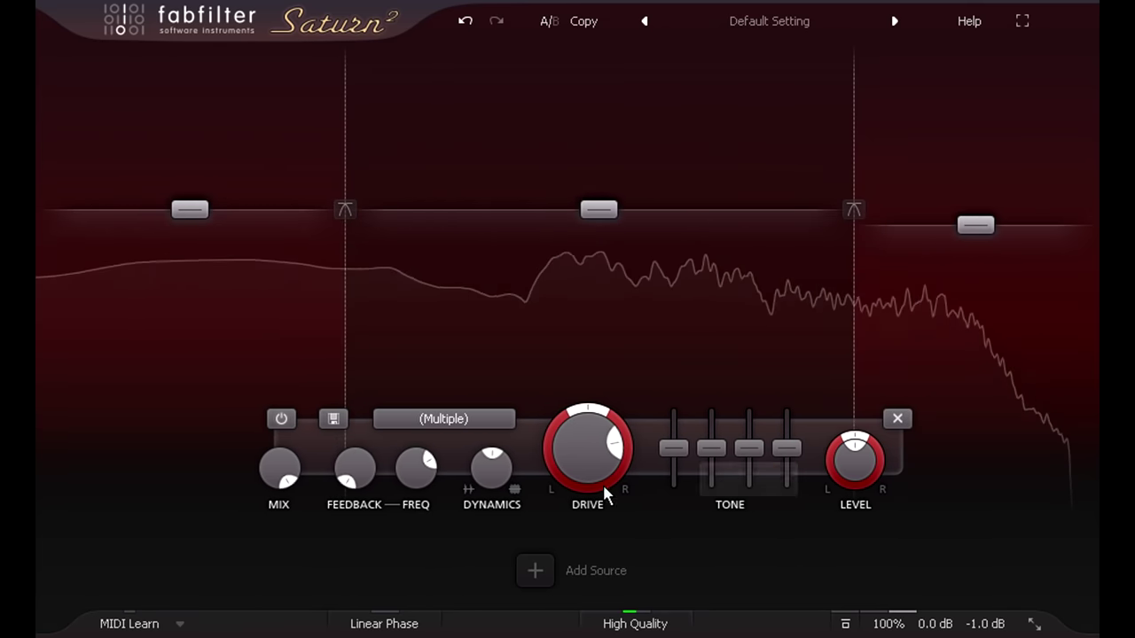
- Sweep dynamics up and to about -0.73, drive to 100% then ~80%, and reset dynamics to zero
mouse_move(492, 468)
mouse_down()
mouse_move(479, 330)
mouse_move(502, 451)
mouse_up()
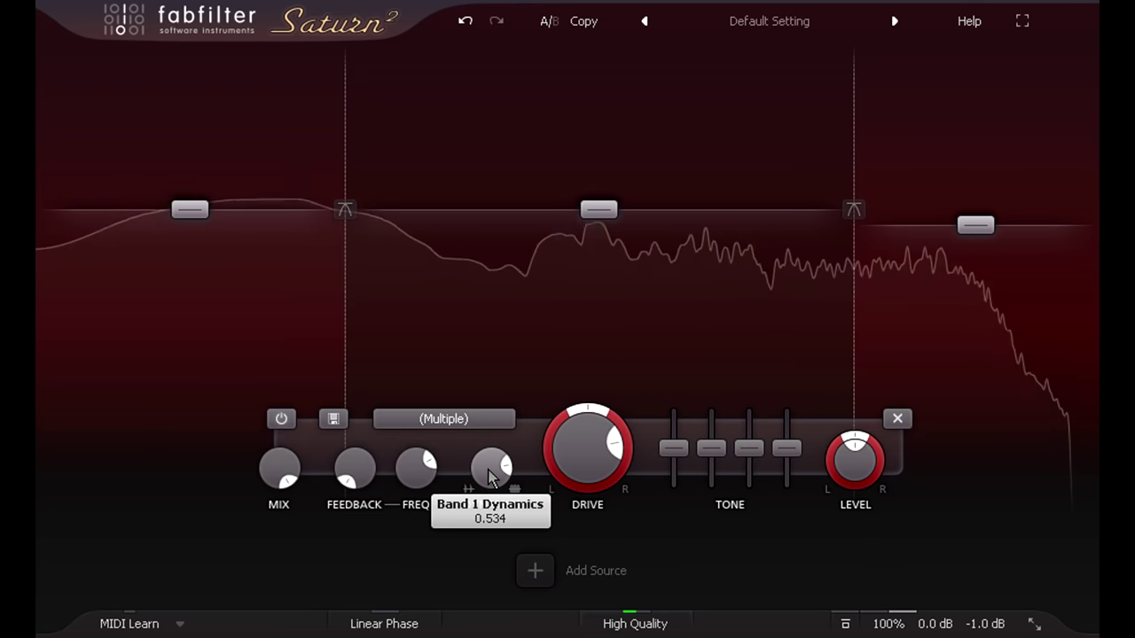
drag(492, 476, 505, 636)
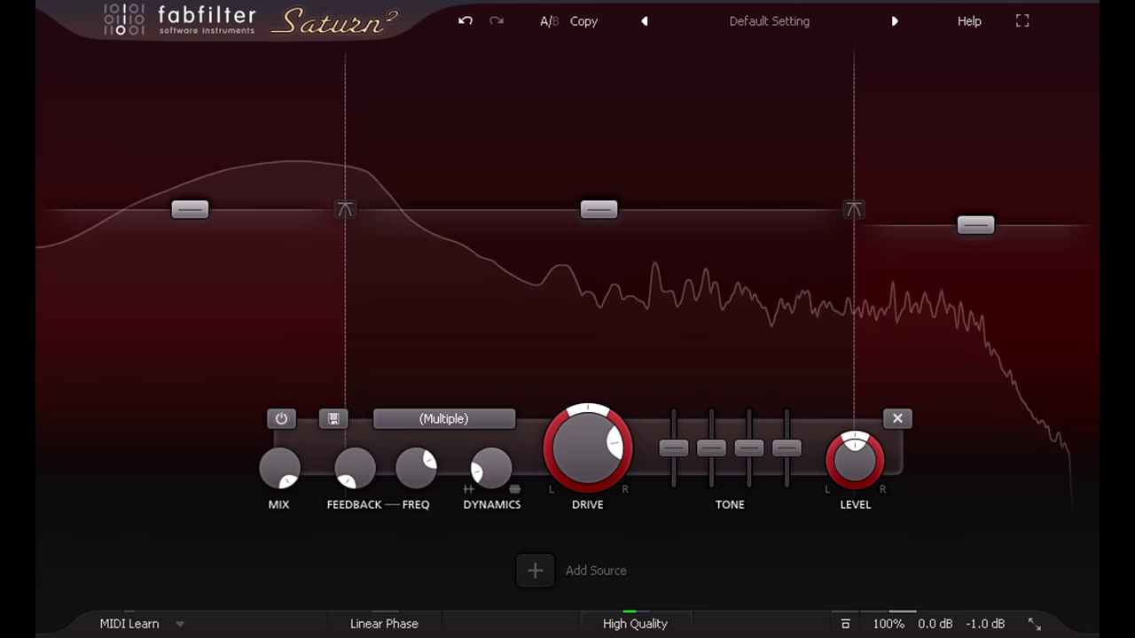
drag(593, 439, 584, 337)
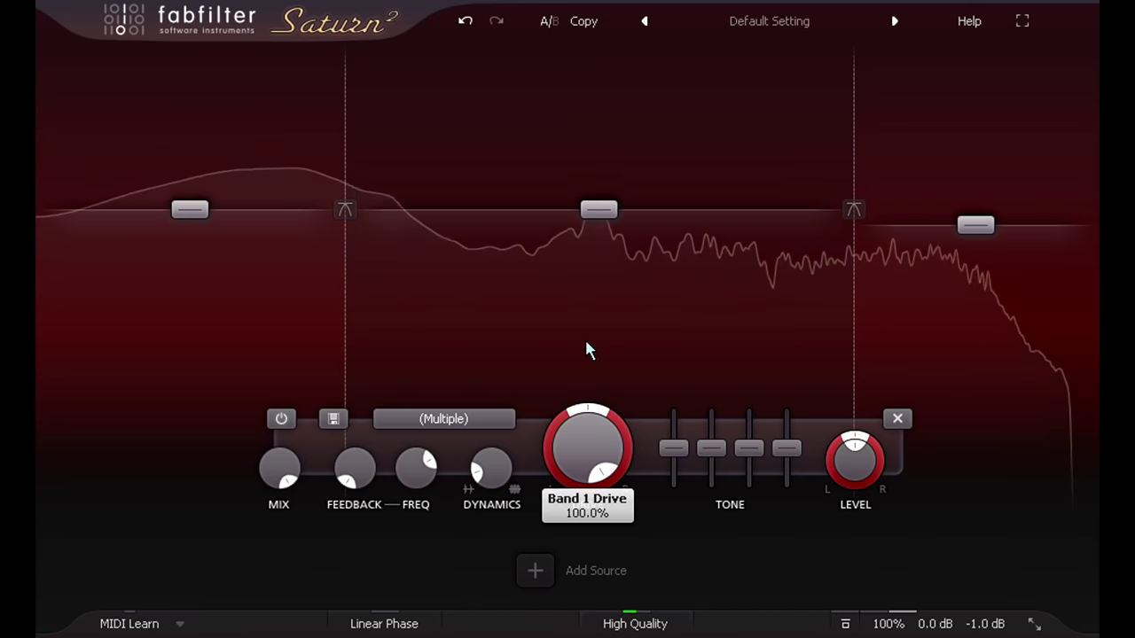
drag(584, 337, 591, 479)
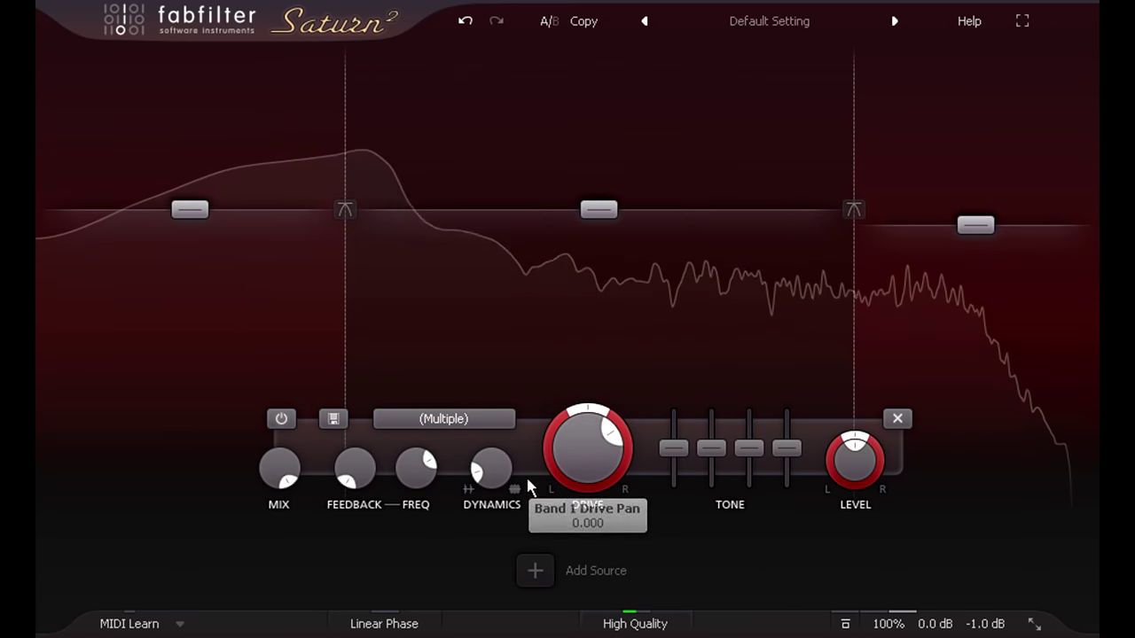
double_click(493, 474)
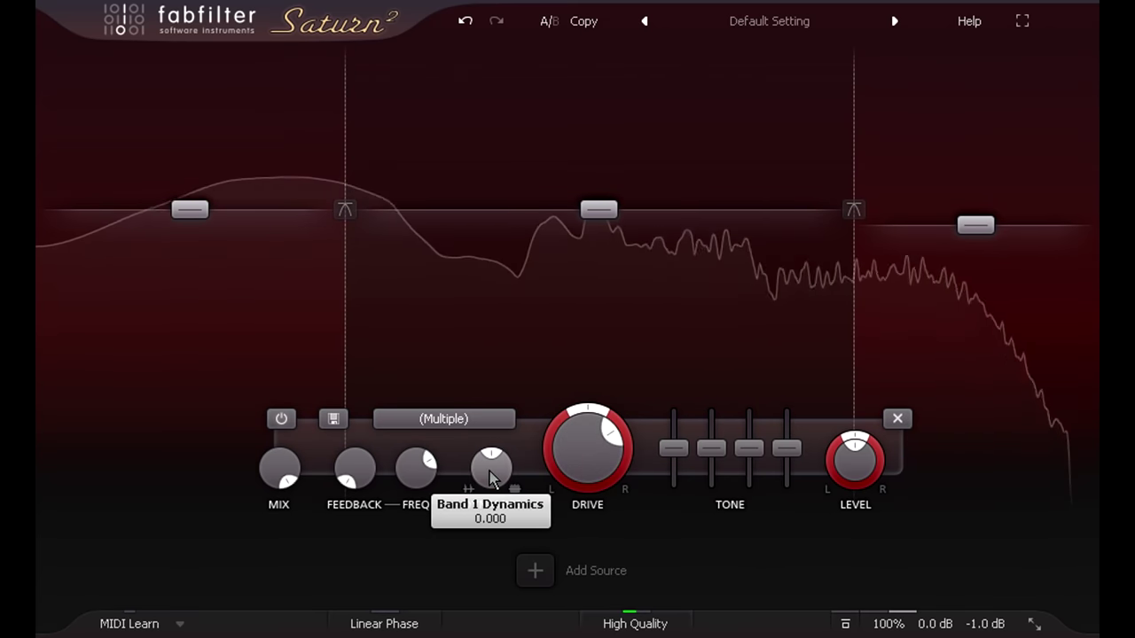
- Add a new envelope follower, EF 1, and set its input to Band 1
click(537, 576)
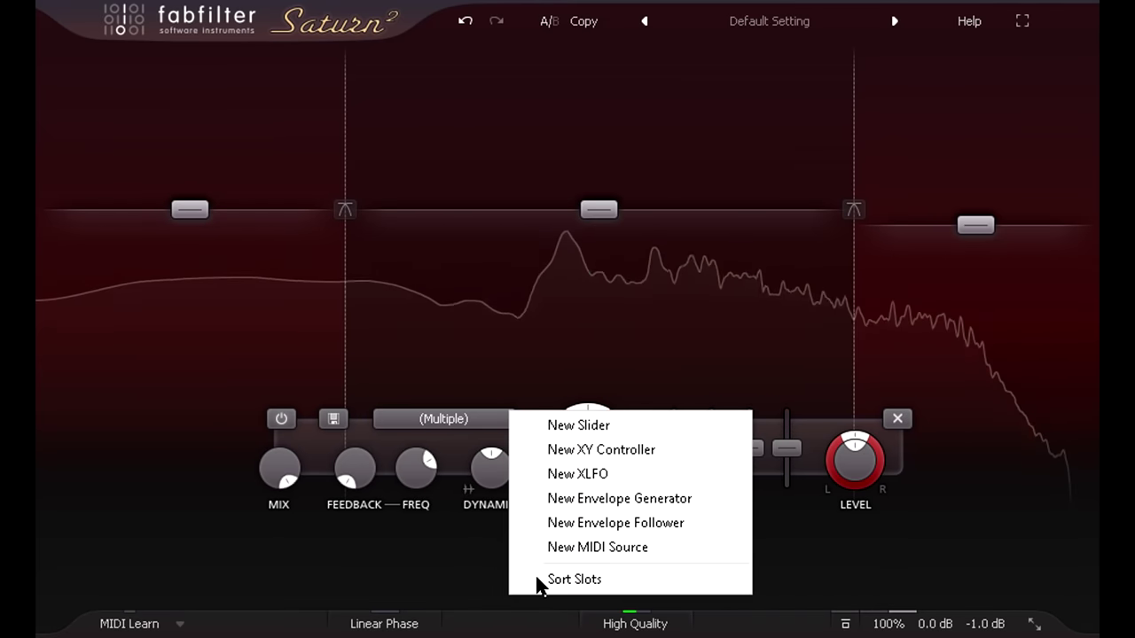
click(703, 524)
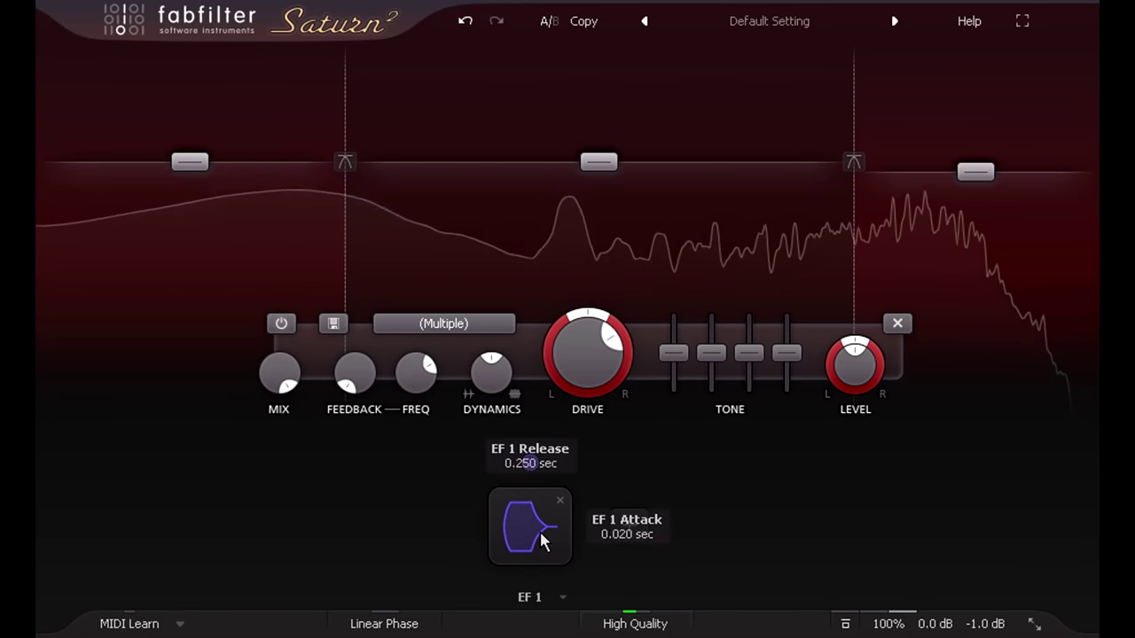
mouse_move(538, 533)
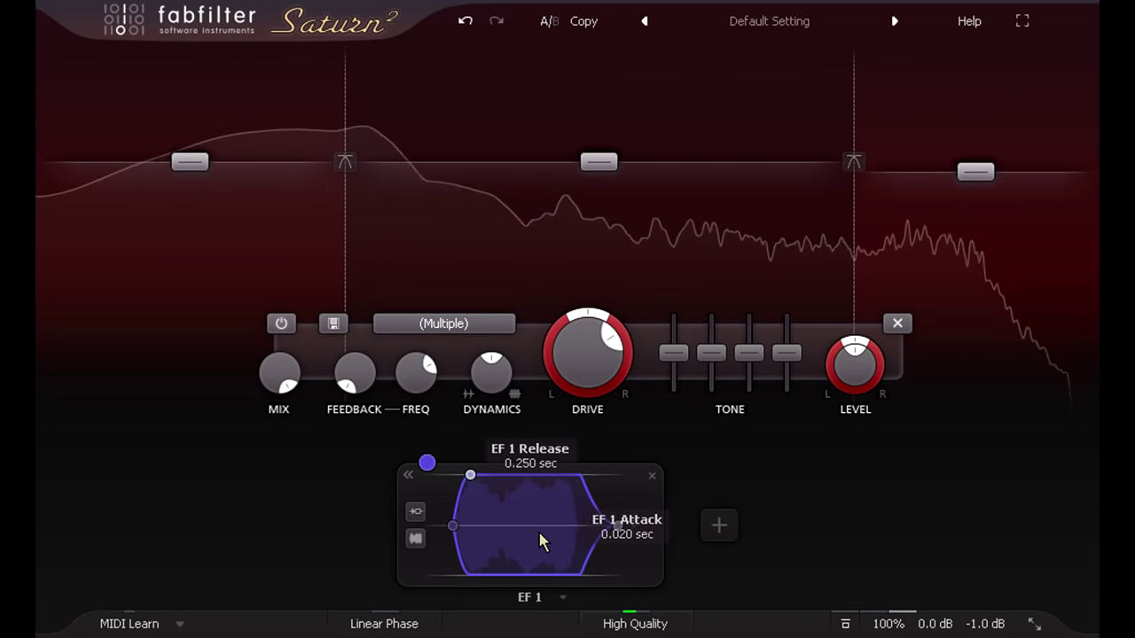
click(416, 512)
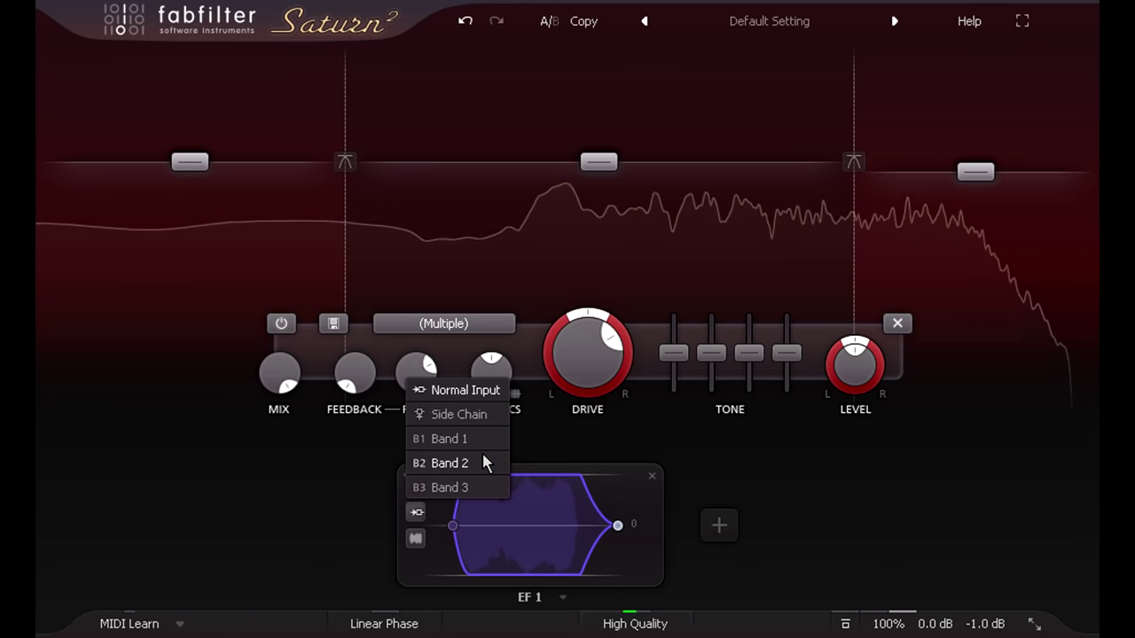
click(481, 438)
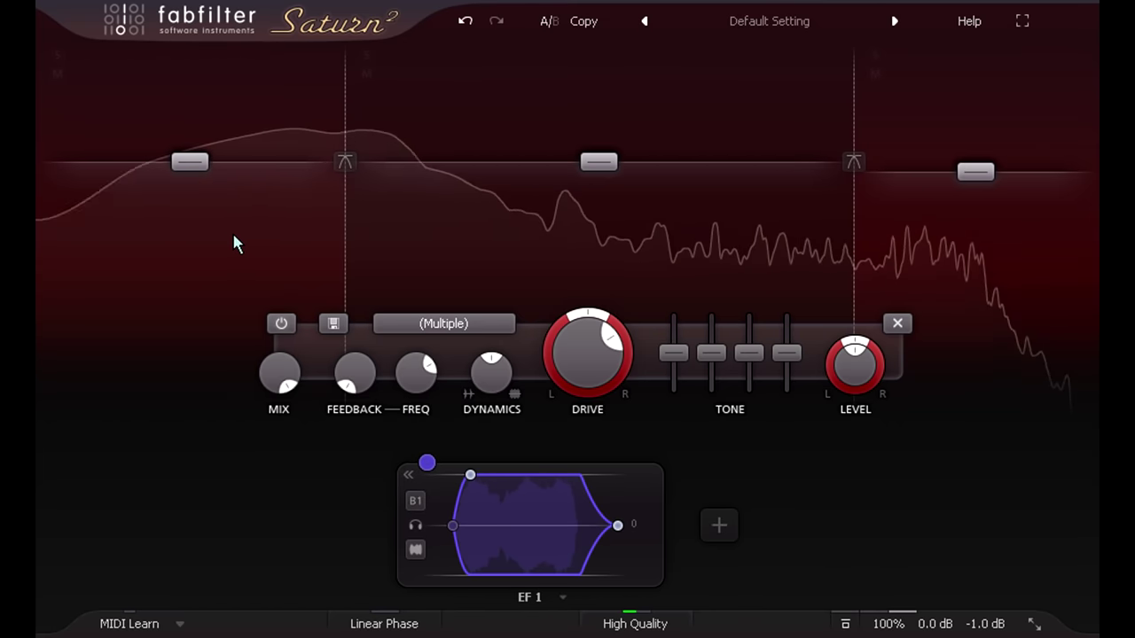
- Route EF 1 to Band 1's LEVEL knob and scroll the modulation amount down to a small value
click(188, 165)
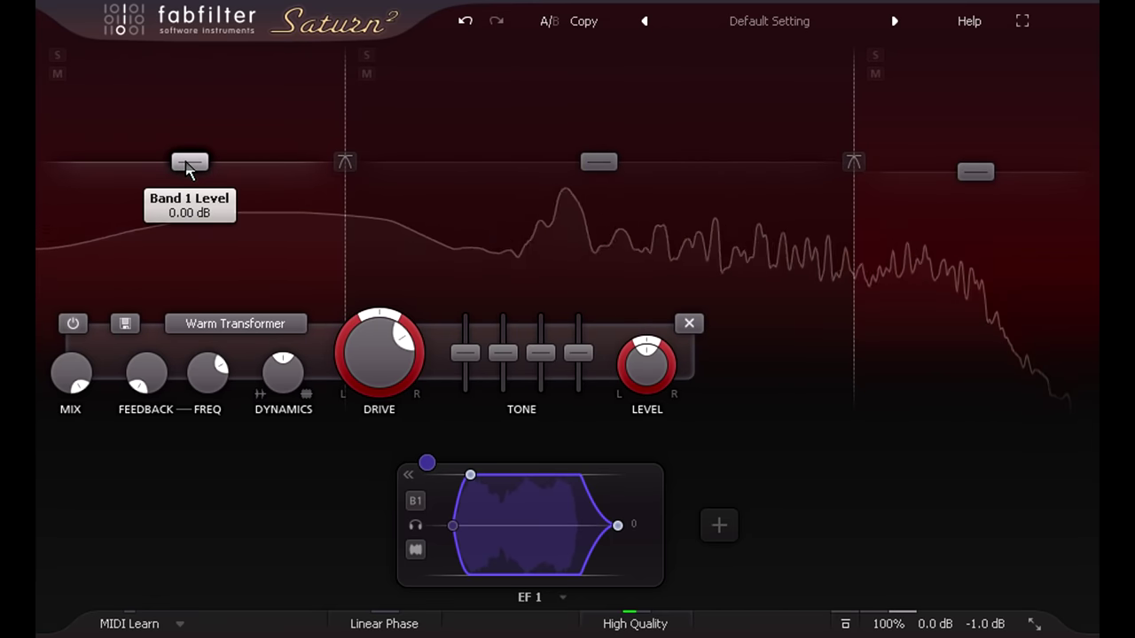
drag(426, 462, 658, 375)
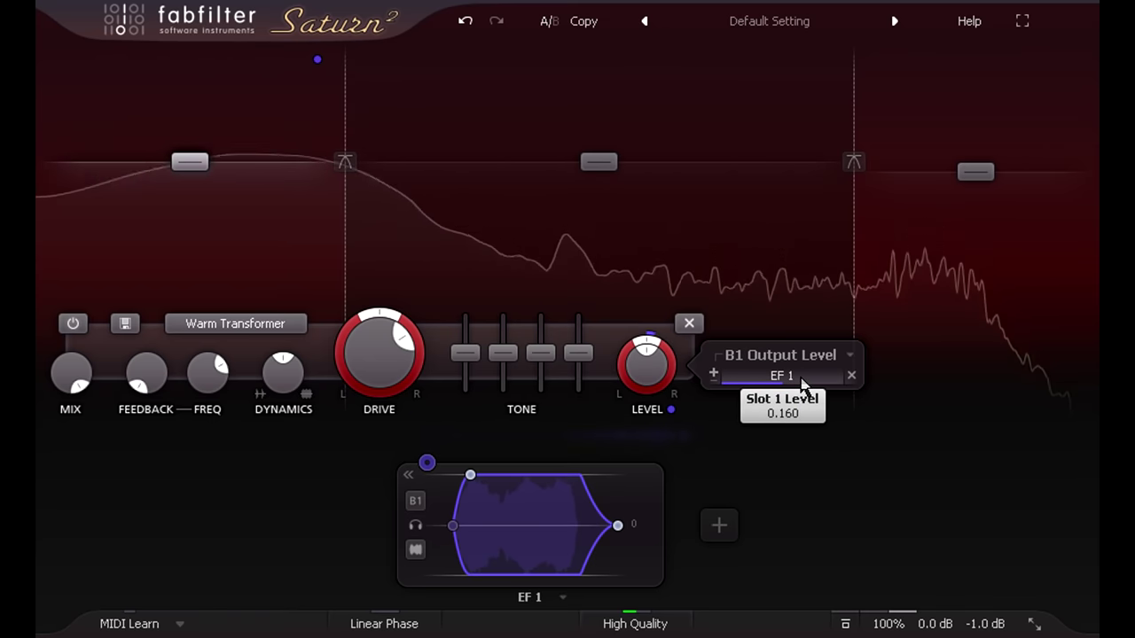
scroll(802, 381, down, 6)
scroll(802, 382, down, 1)
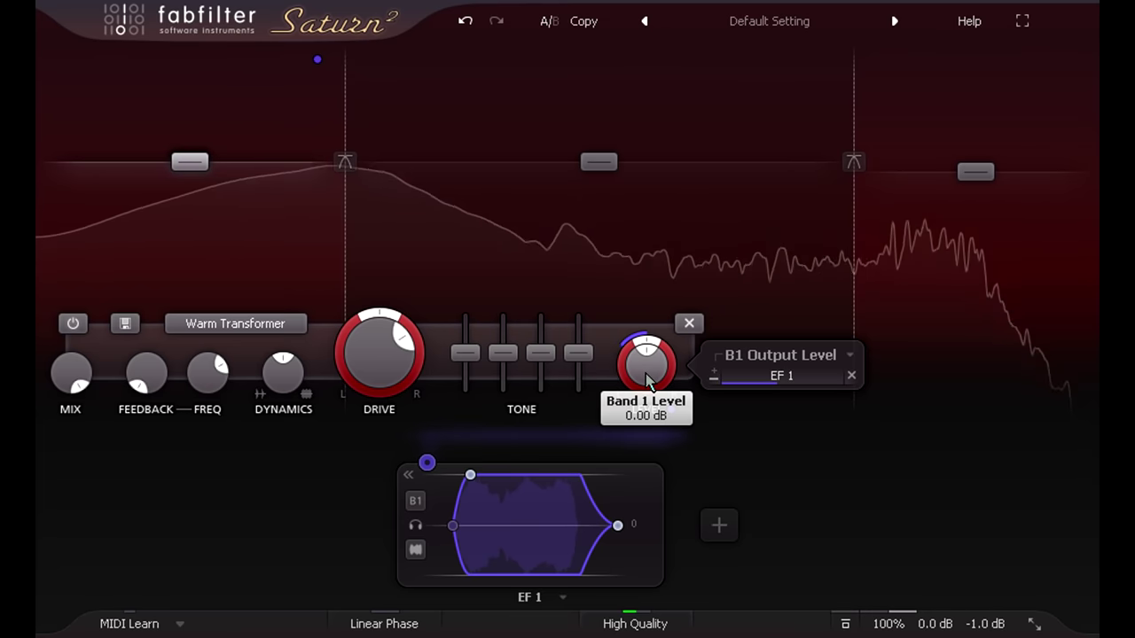
- Raise Band 1's output level to about +12.7 dB
drag(651, 384, 647, 379)
scroll(647, 379, up, 6)
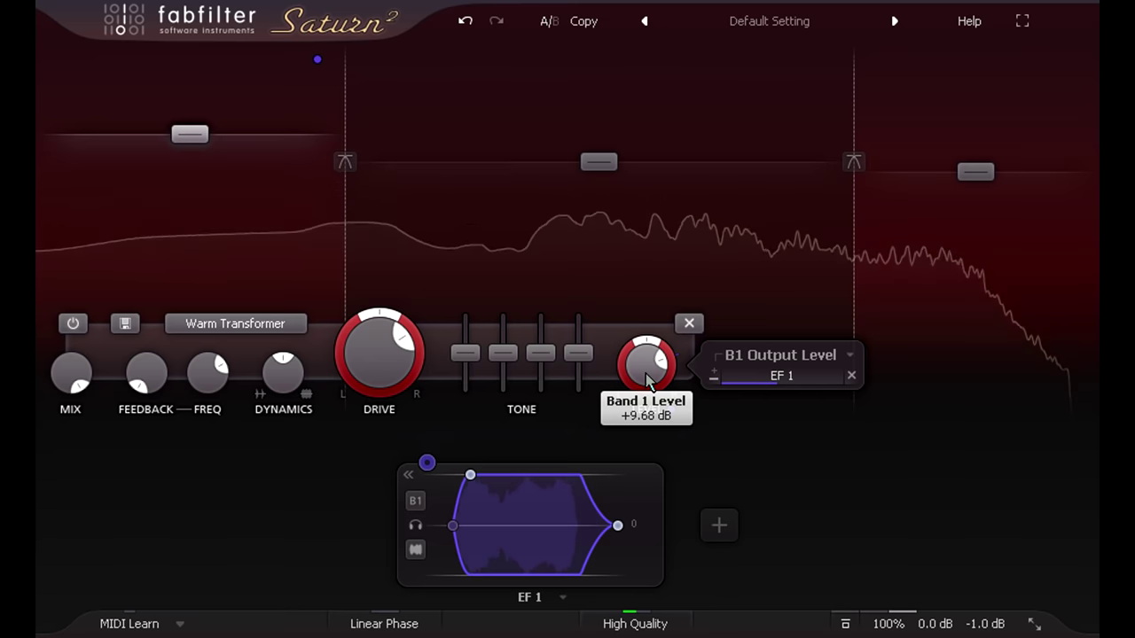
scroll(647, 380, up, 1)
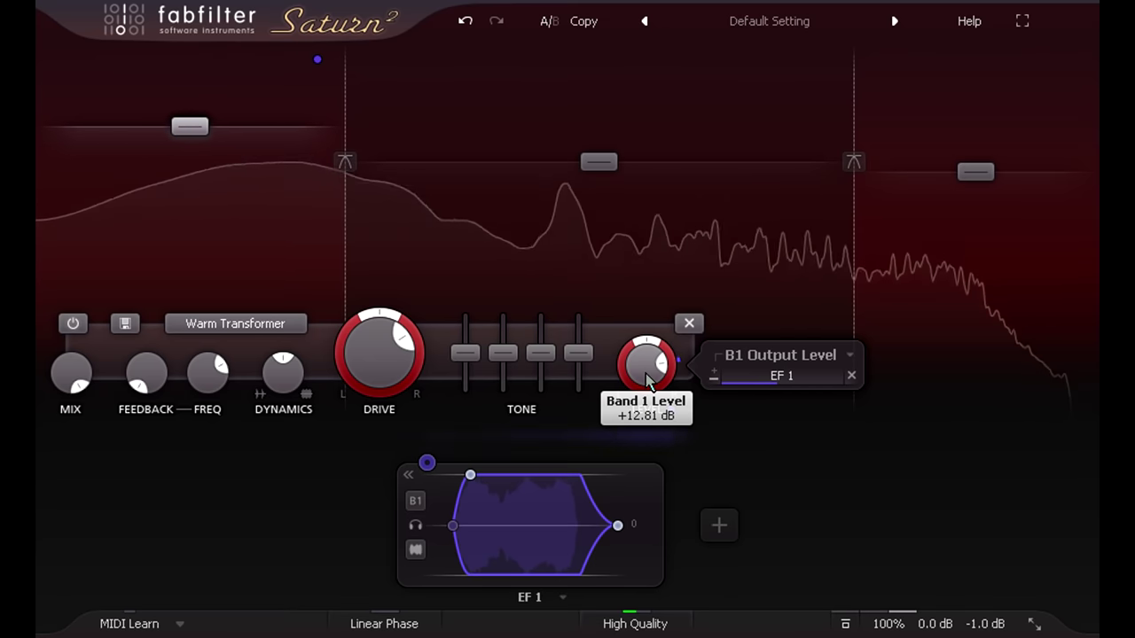
- Set EF 1 to Transient mode with 0.184 s release and 0.007 s attack, then reset Band 1 level to 0 dB
click(415, 551)
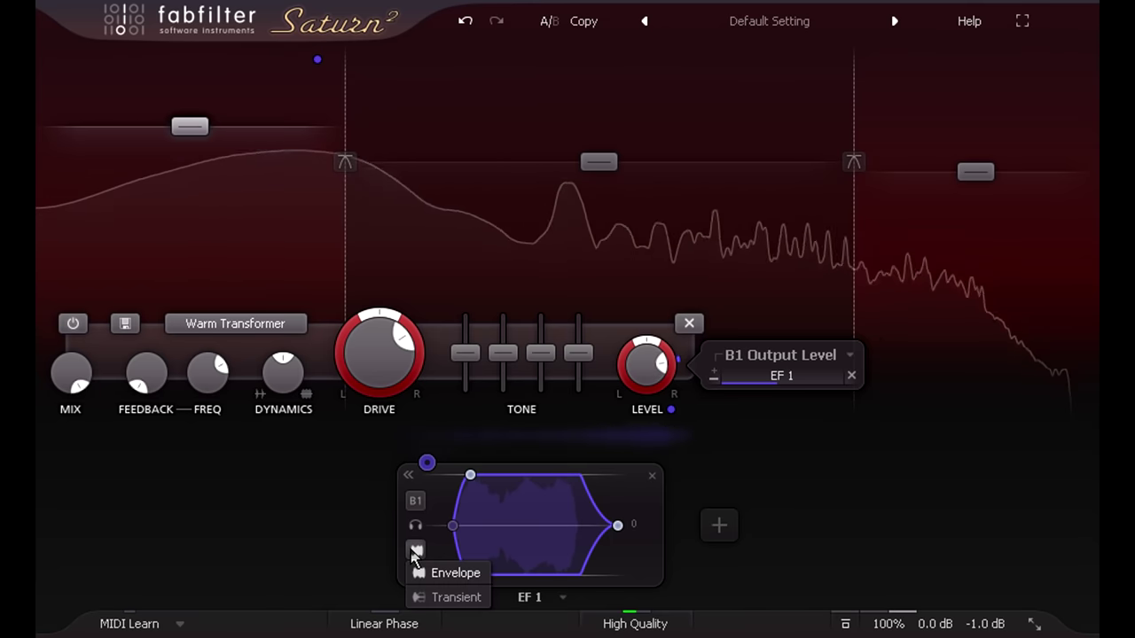
click(467, 598)
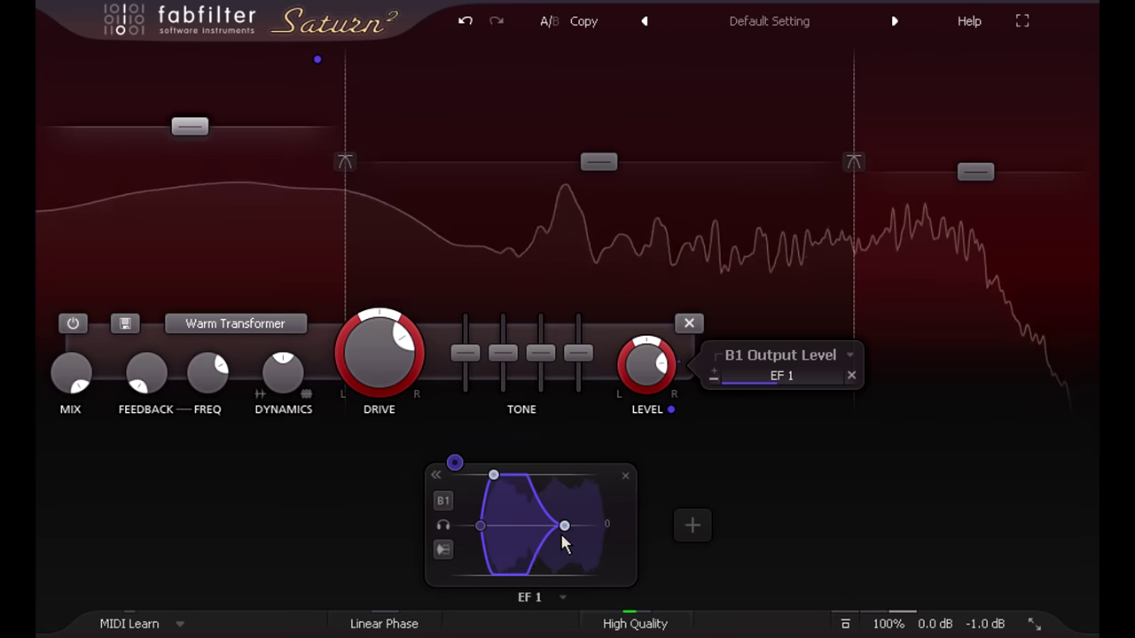
drag(565, 527, 555, 526)
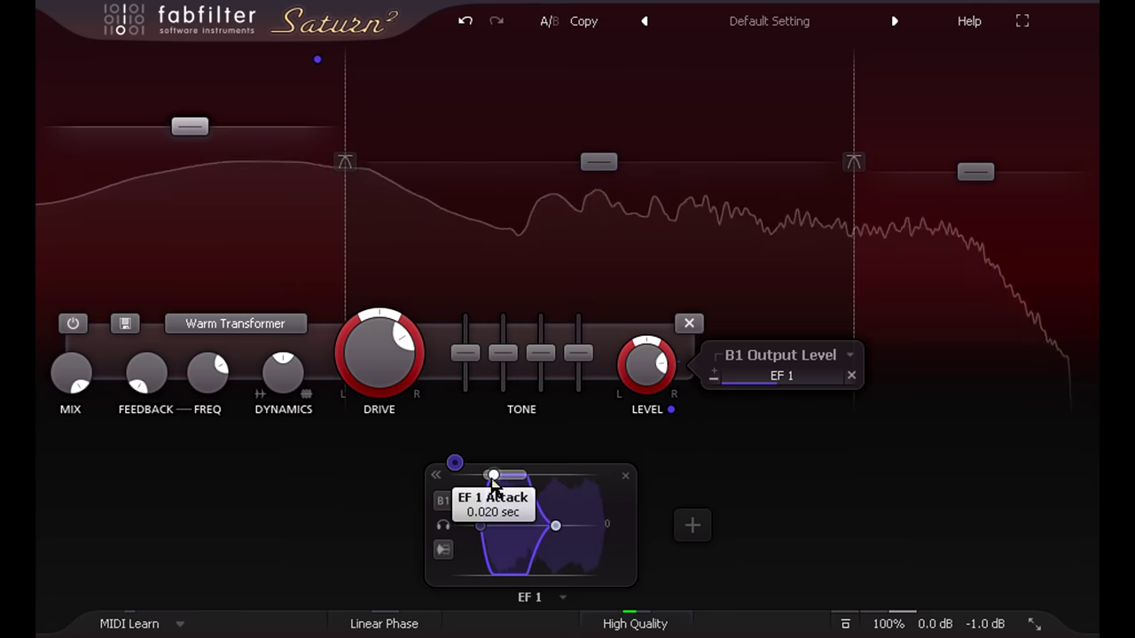
drag(493, 476, 491, 477)
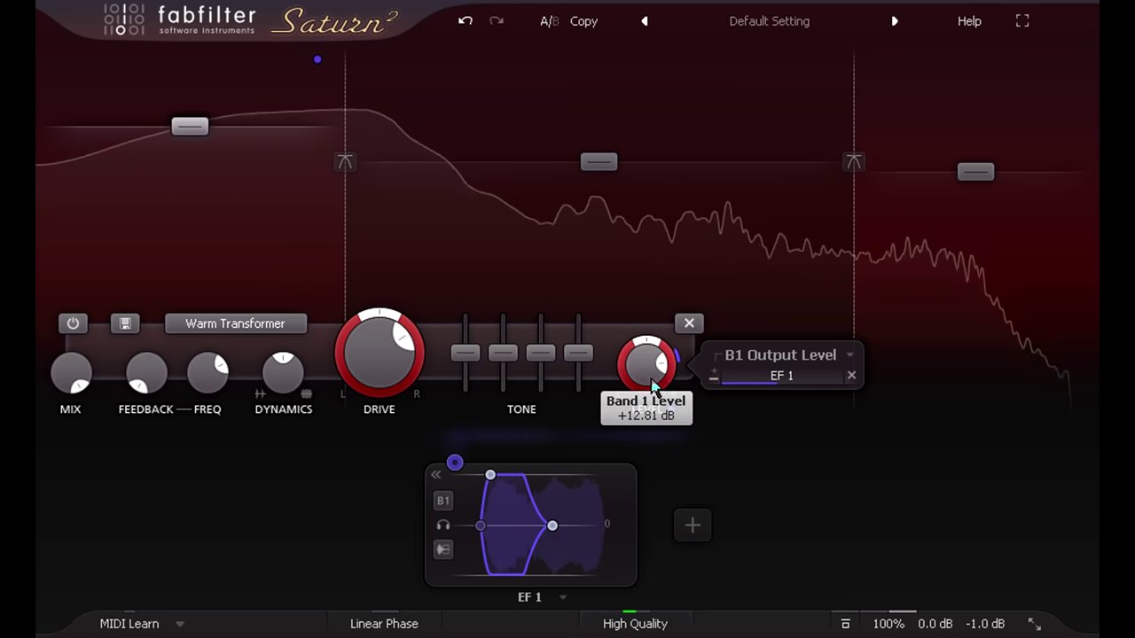
drag(645, 376, 647, 386)
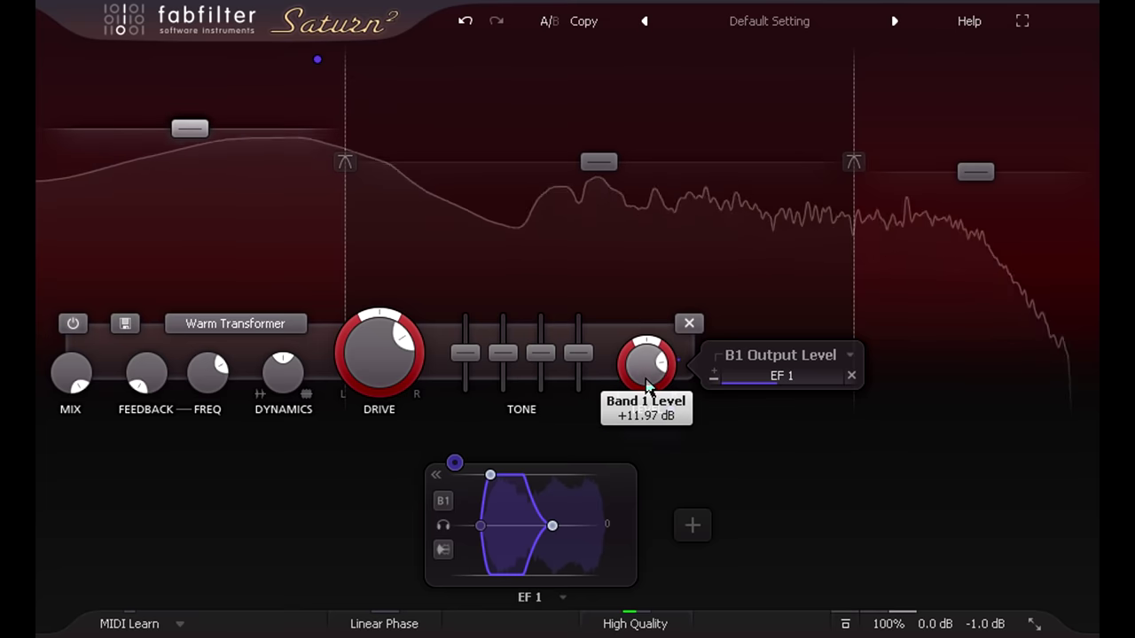
double_click(644, 372)
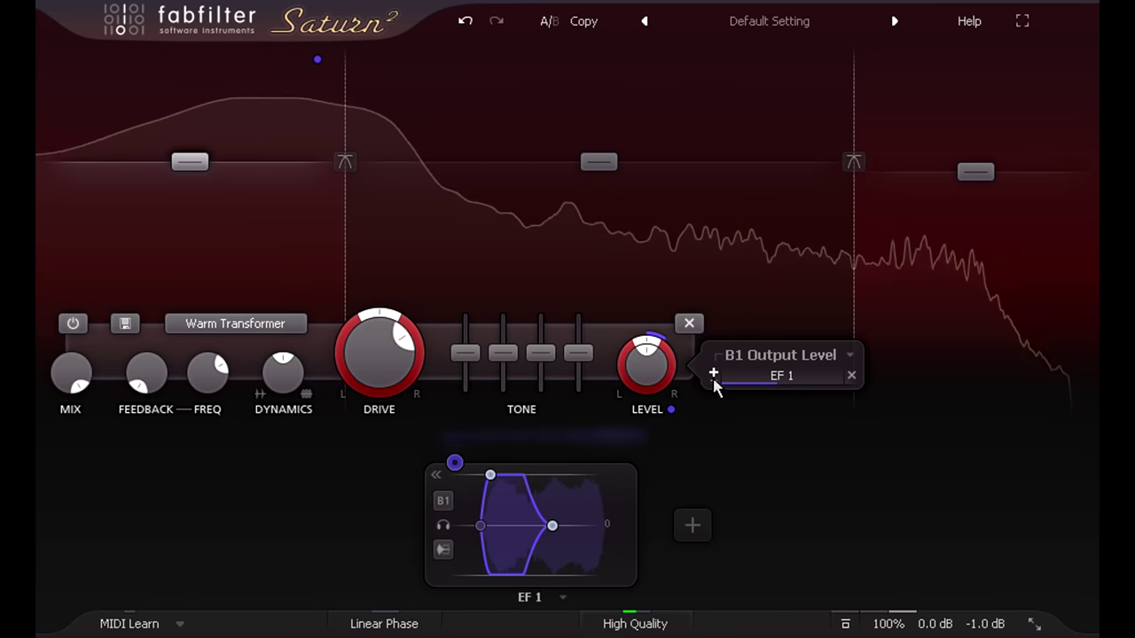
- Create slider source XY 1 and link it to the EF 1 modulation slot
mouse_move(753, 383)
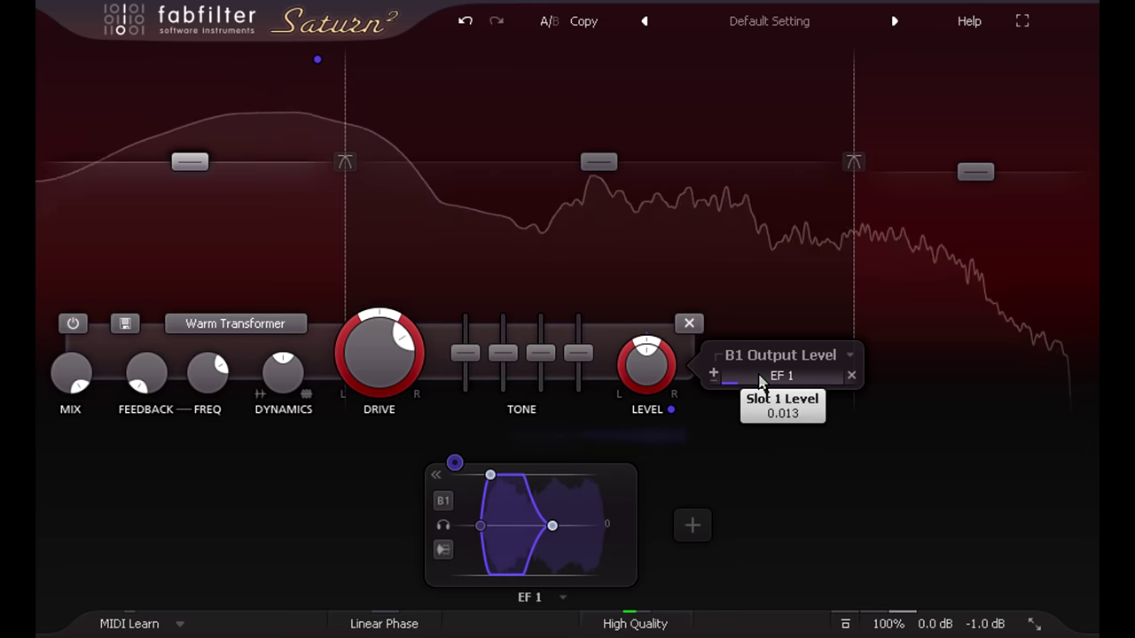
click(703, 529)
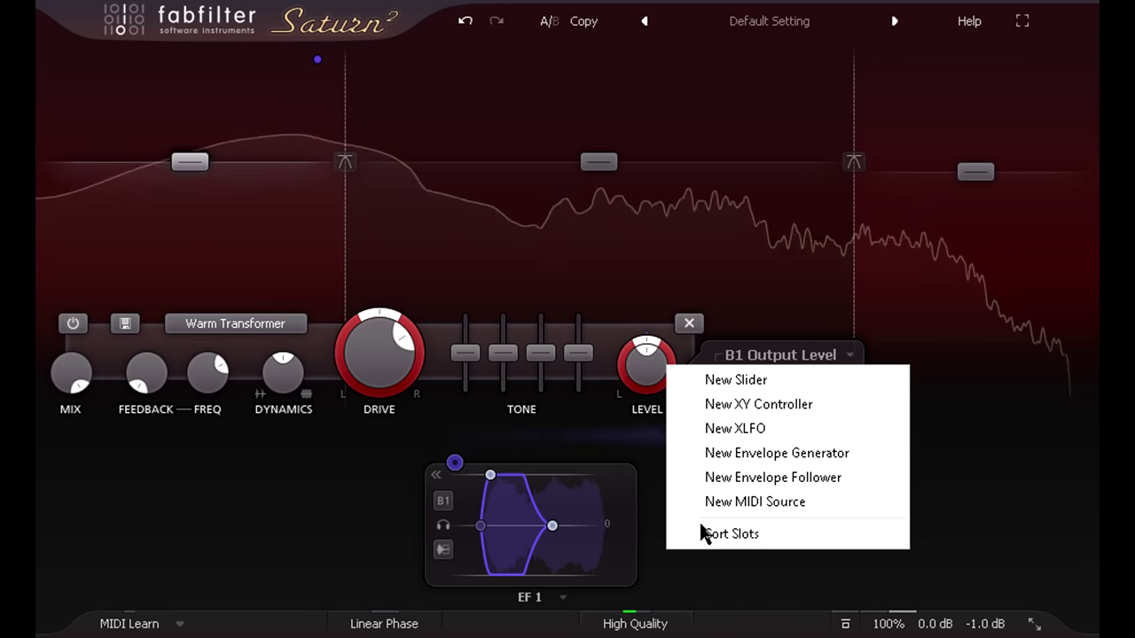
click(743, 379)
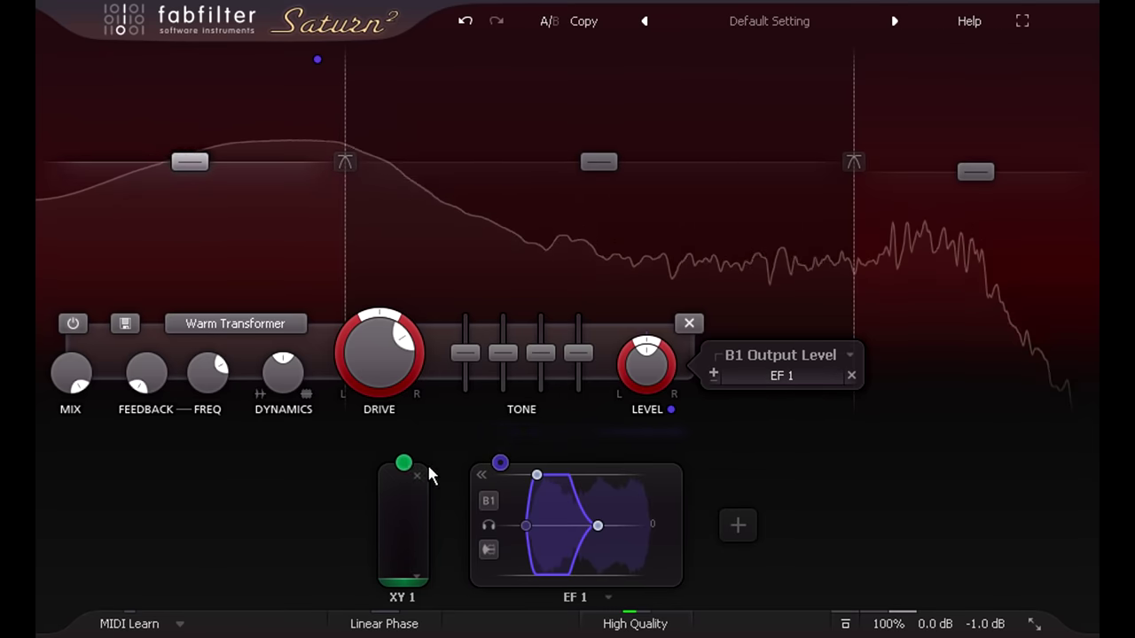
drag(403, 461, 793, 380)
- Push the XY 1 slider to full and set its depth on the slot to about 0.16
mouse_move(787, 395)
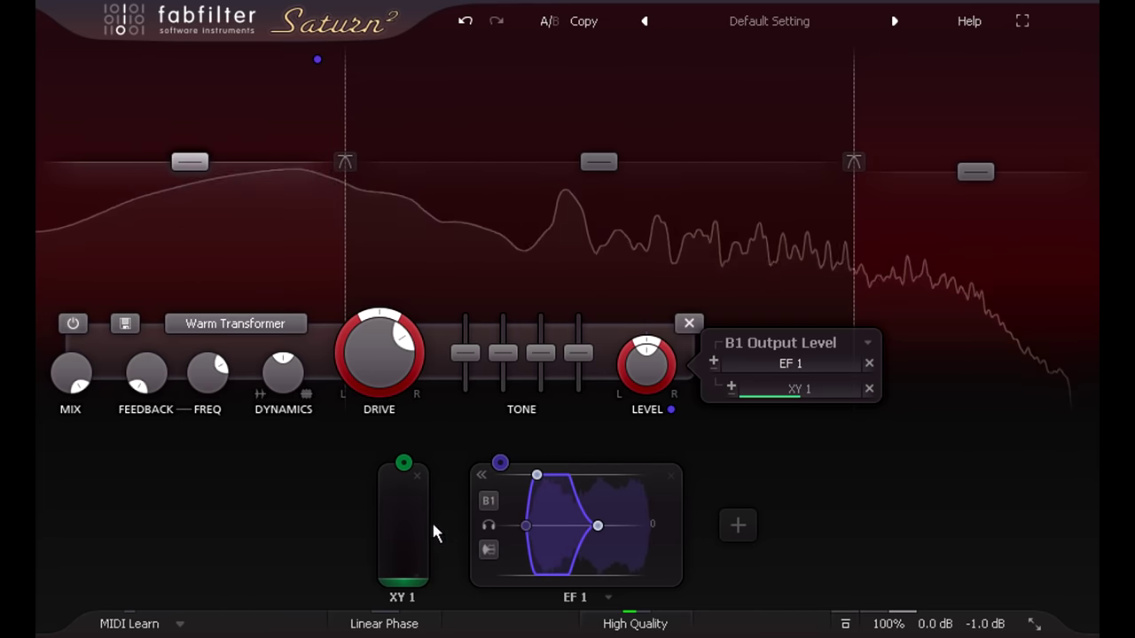
drag(410, 537, 452, 392)
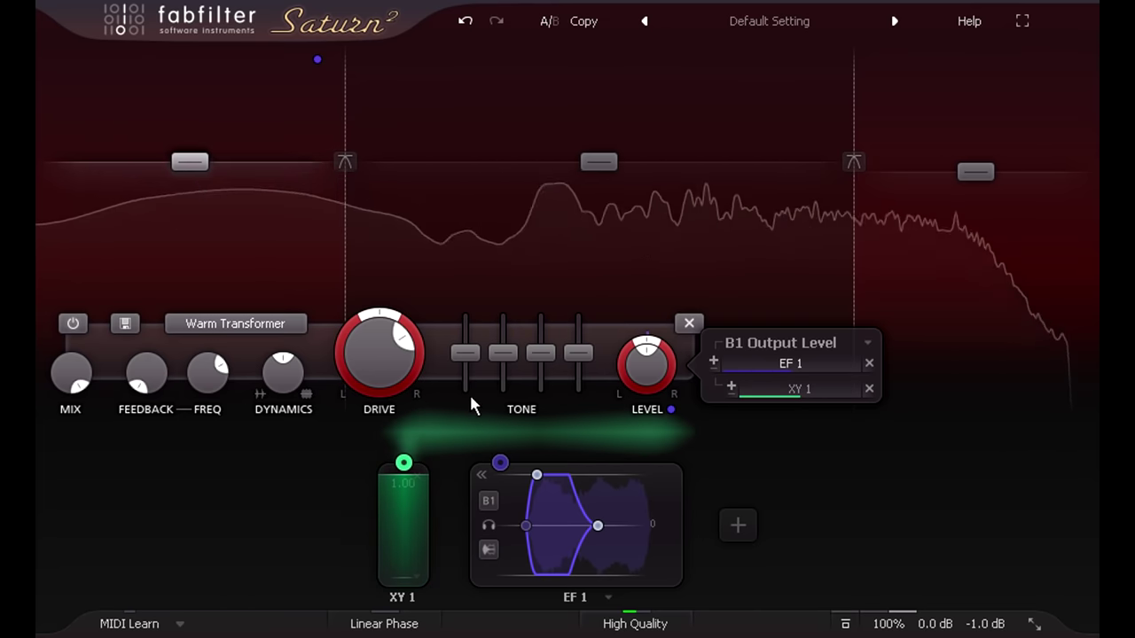
mouse_move(778, 394)
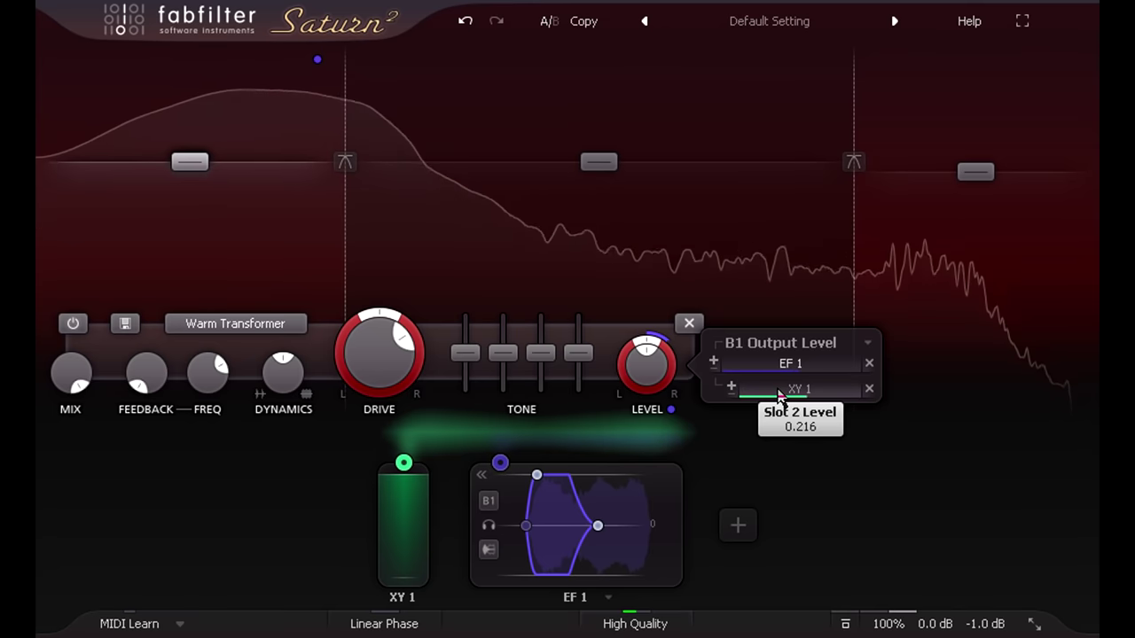
scroll(778, 396, up, 4)
scroll(778, 395, down, 3)
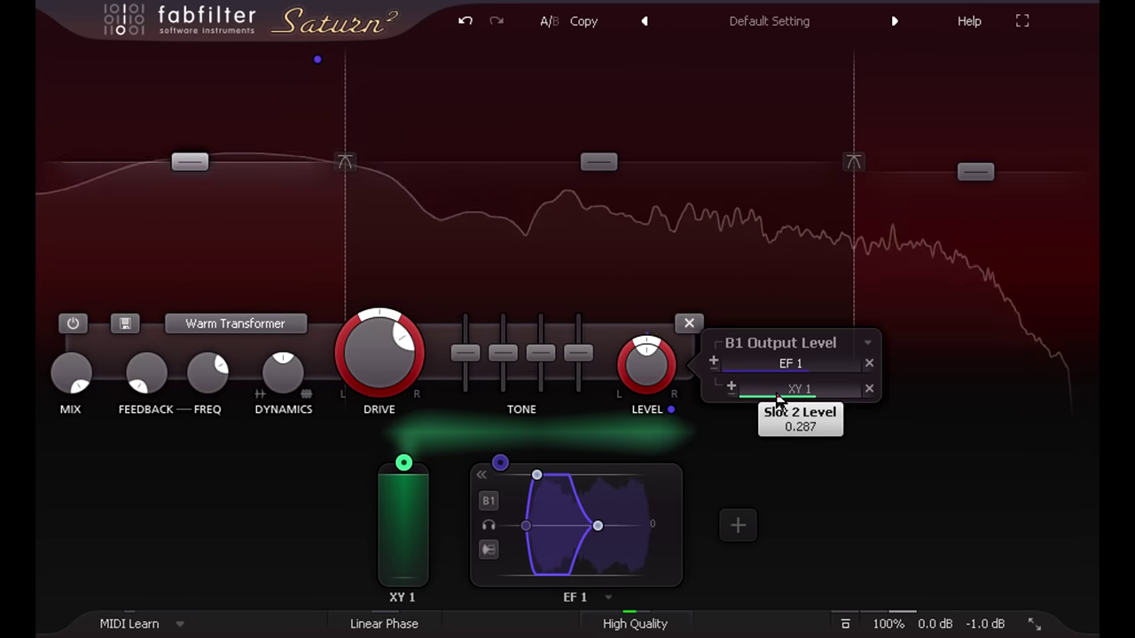
scroll(778, 395, down, 7)
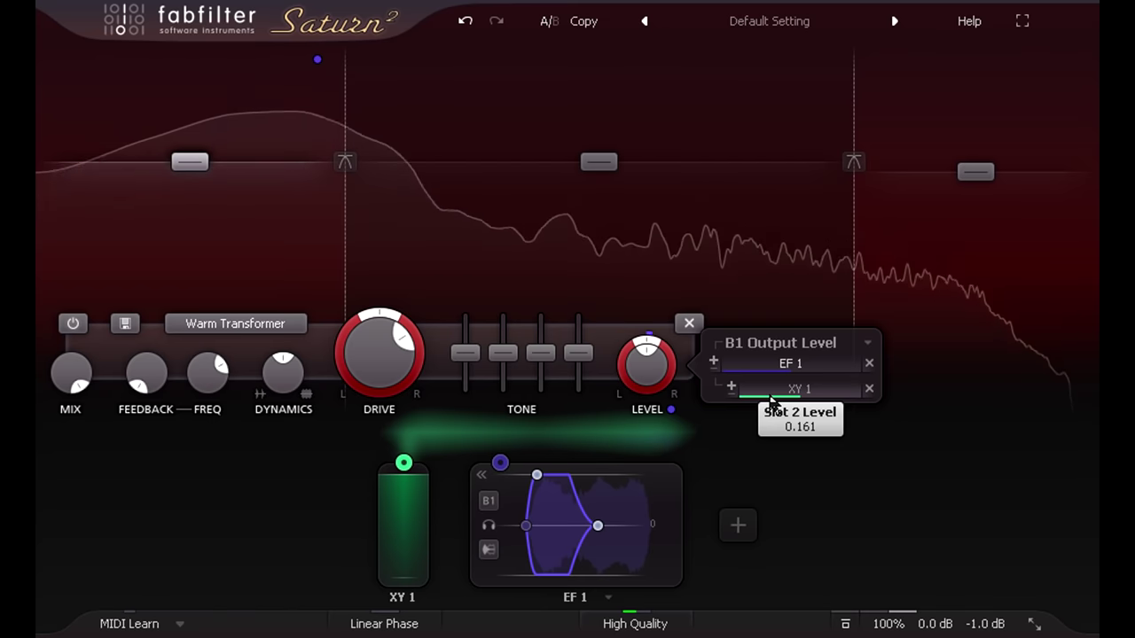
- Link XY 1 directly to Band 1's LEVEL, set its depth, and leave the XY 1 slider at 0.00
mouse_move(408, 511)
mouse_down()
mouse_move(419, 618)
mouse_move(397, 510)
mouse_up()
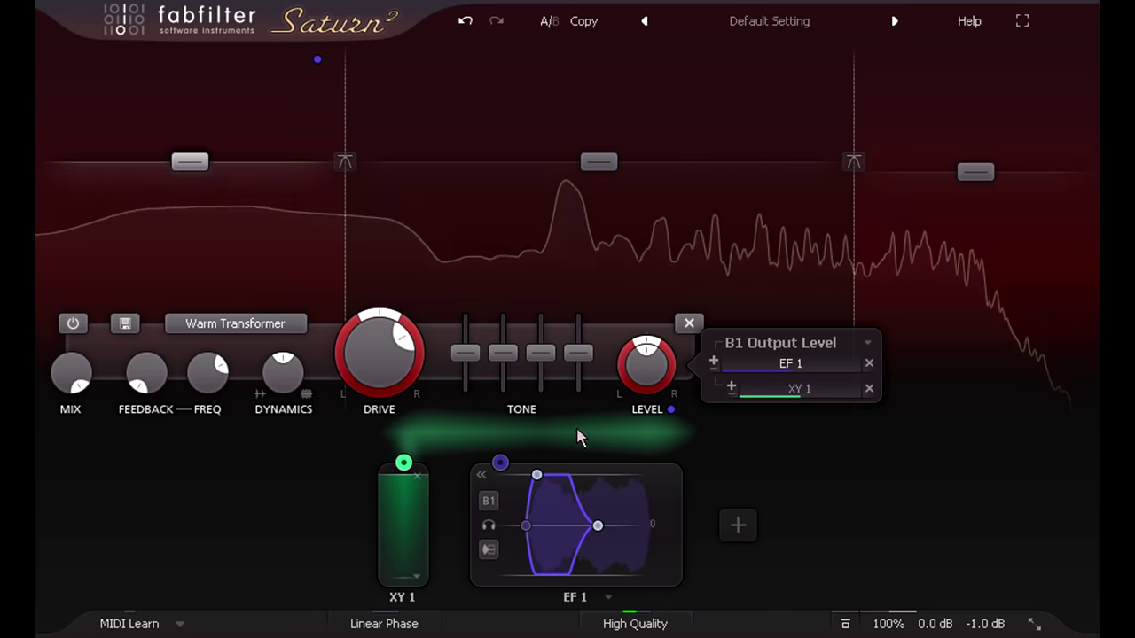
drag(403, 463, 646, 386)
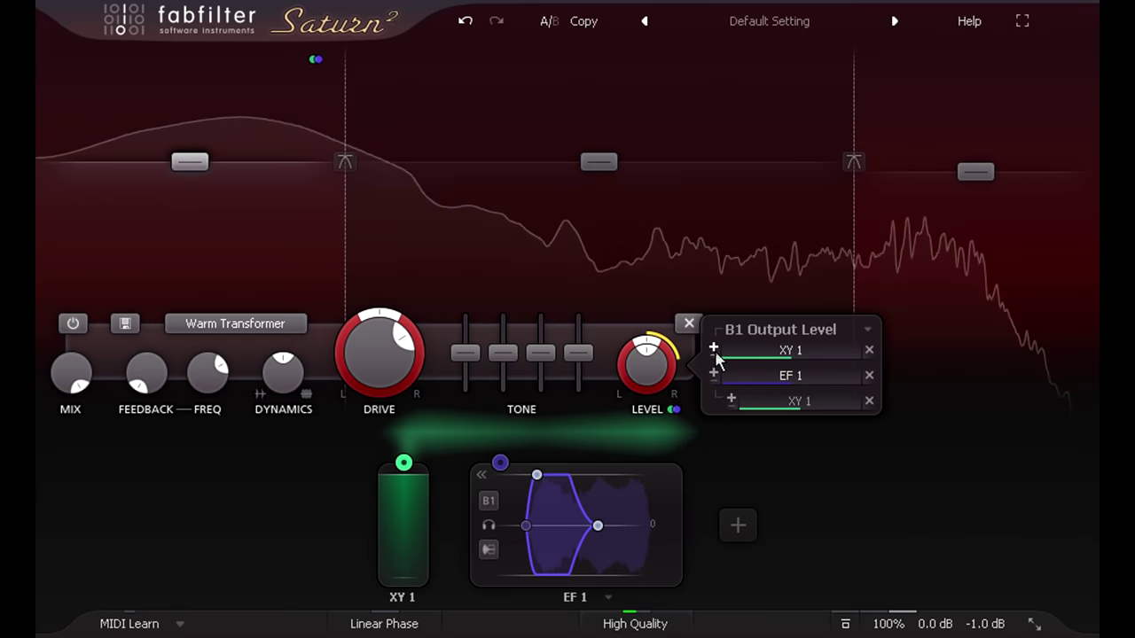
drag(718, 359, 771, 356)
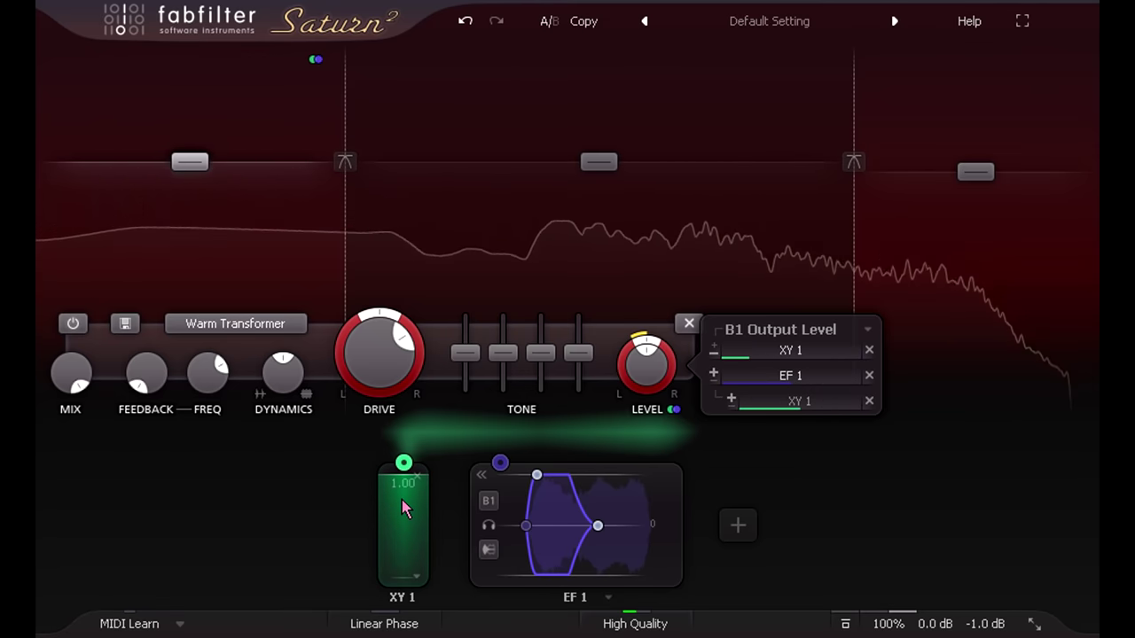
mouse_move(402, 509)
mouse_down()
mouse_move(401, 592)
mouse_move(417, 631)
mouse_move(381, 502)
mouse_up()
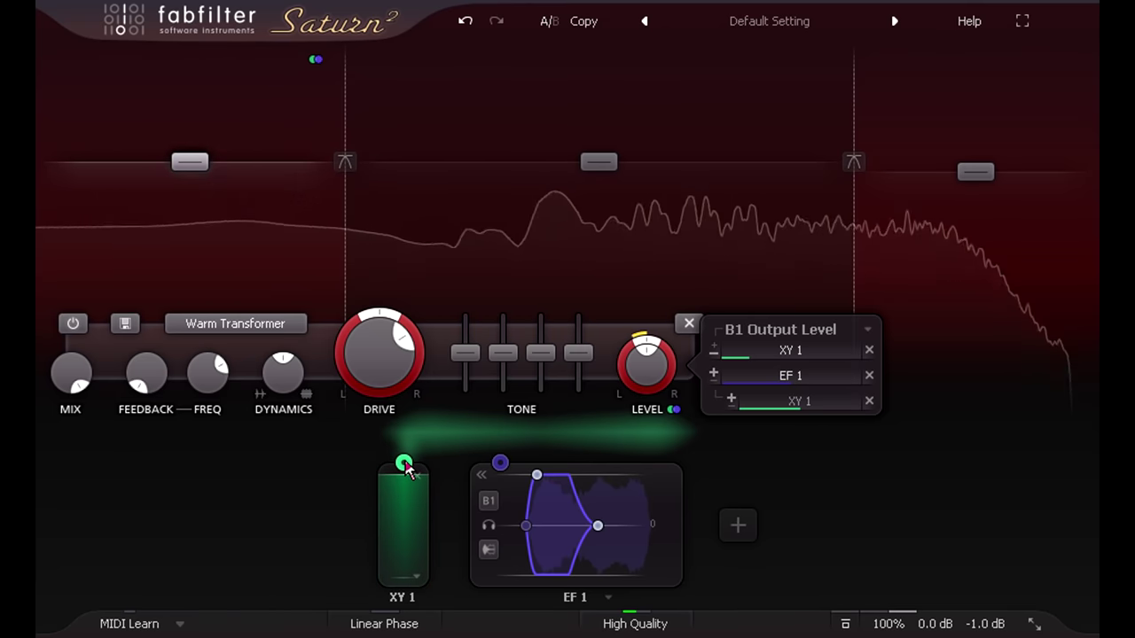
- Link XY 1 to Band 1's DYNAMICS knob at about 0.36 depth
drag(404, 465, 283, 371)
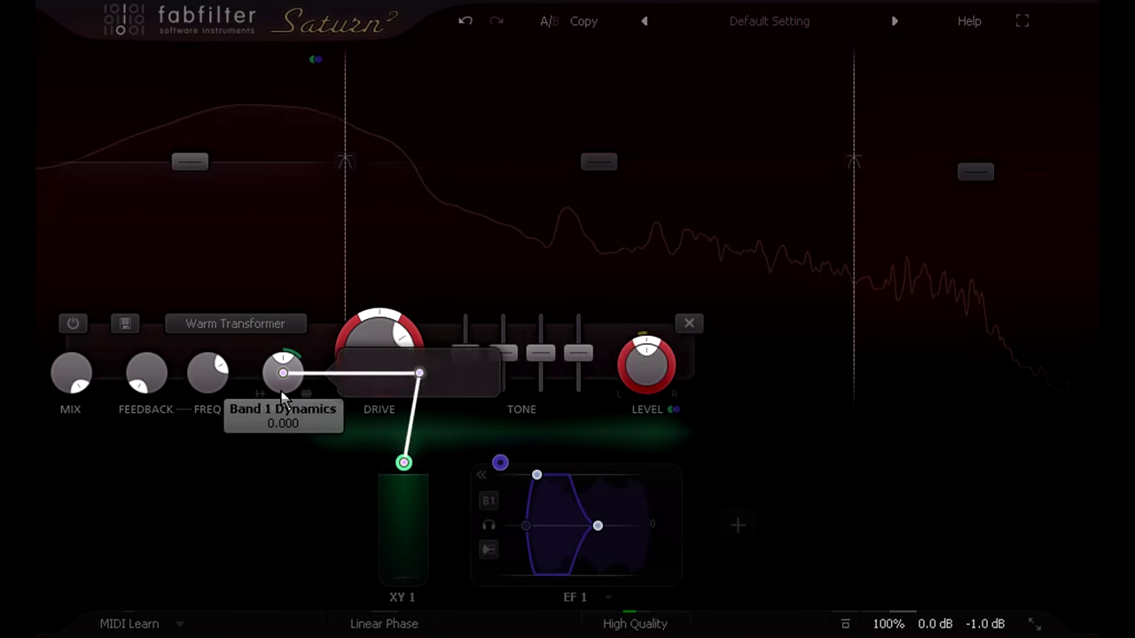
drag(354, 396, 399, 396)
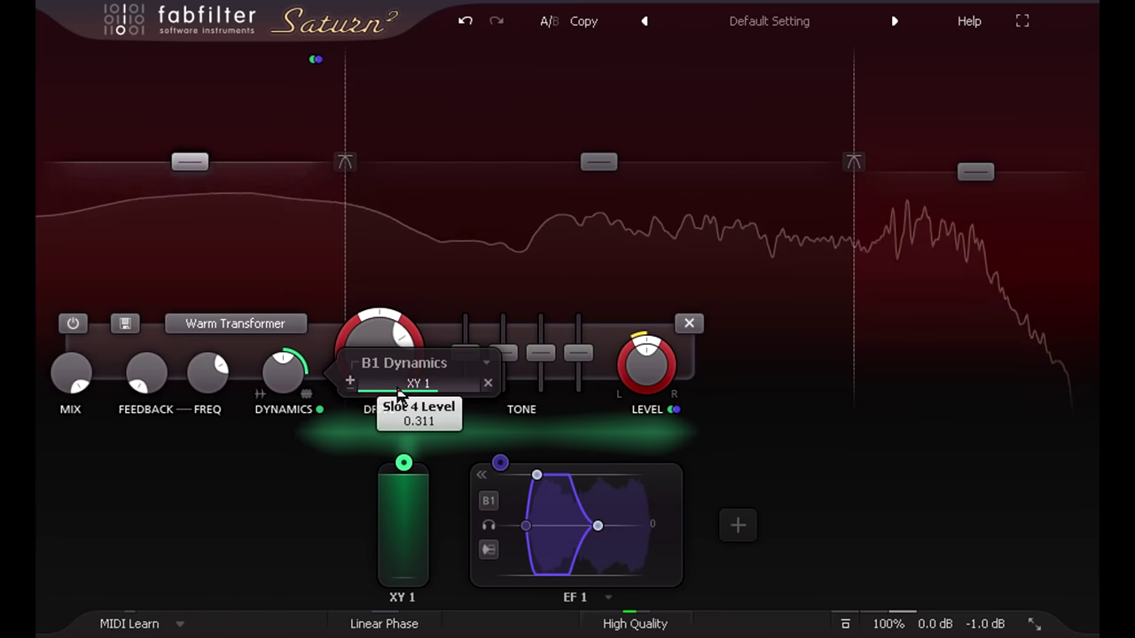
drag(399, 394, 403, 393)
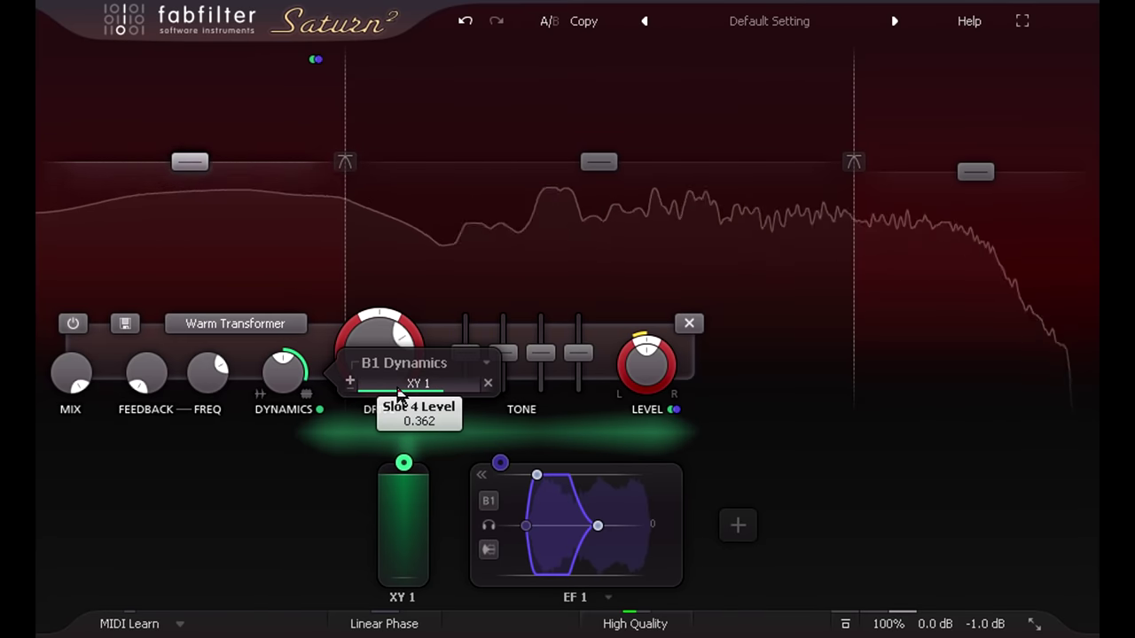
- Rename XY 1 to 'Thump' and set its slider to 0.12
double_click(412, 594)
text(Thu)
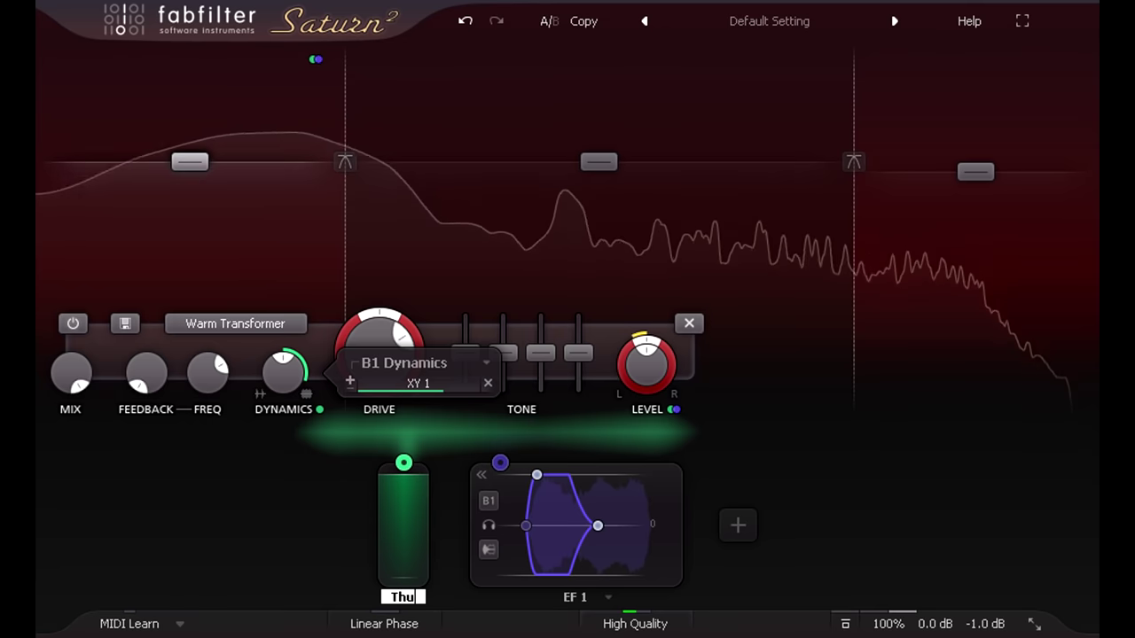
text(mp)
key(Return)
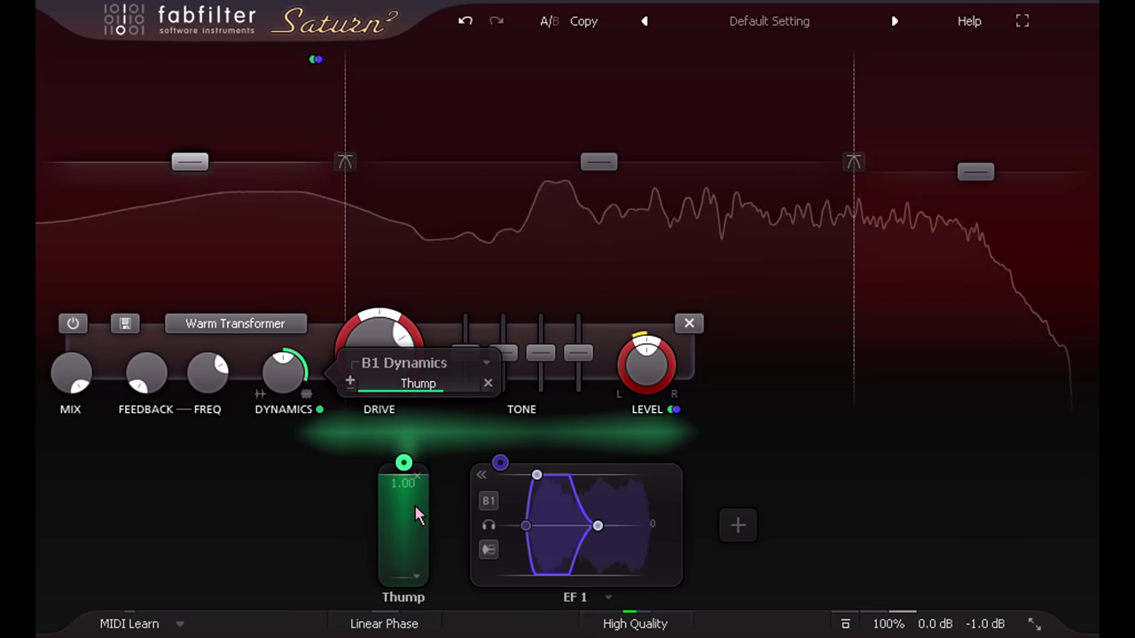
drag(414, 523, 419, 599)
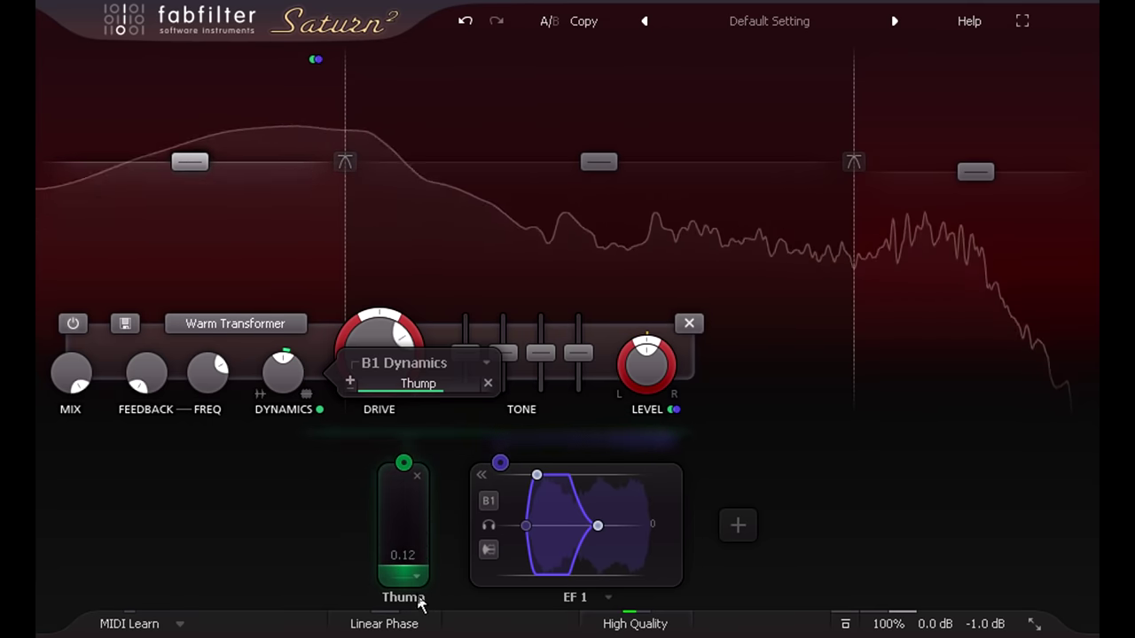
scroll(394, 529, up, 8)
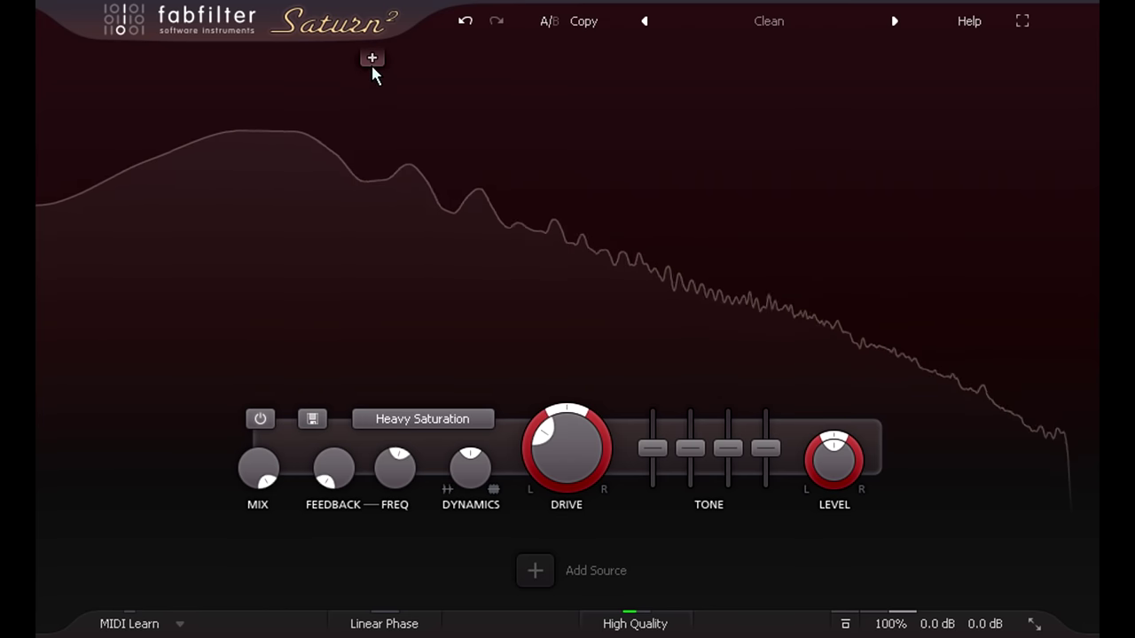
- Split the signal into two bands at about 143 Hz and give Band 1 Warm Transformer saturation
drag(370, 63, 394, 100)
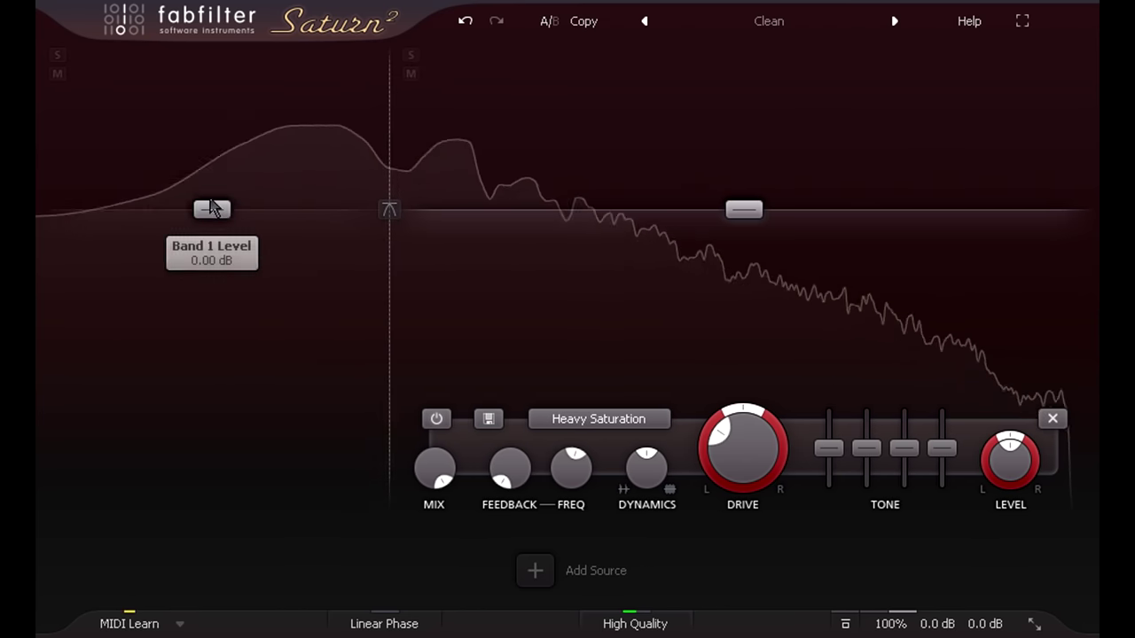
click(249, 420)
mouse_move(278, 547)
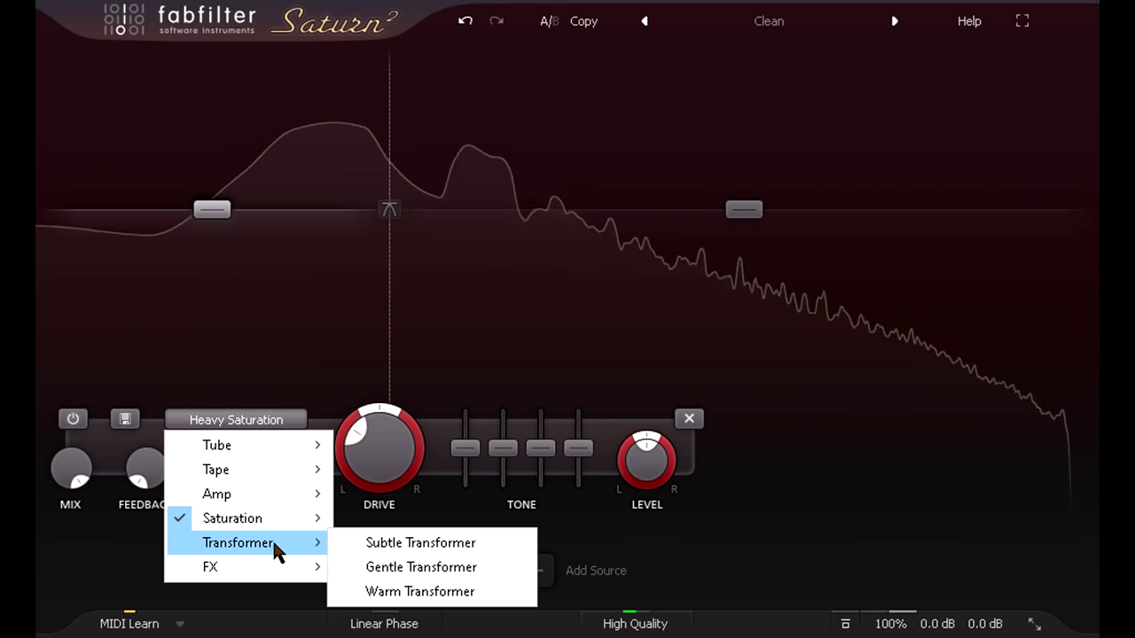
click(382, 588)
- Raise Band 1's drive to about 90%
mouse_move(374, 466)
drag(374, 457, 368, 299)
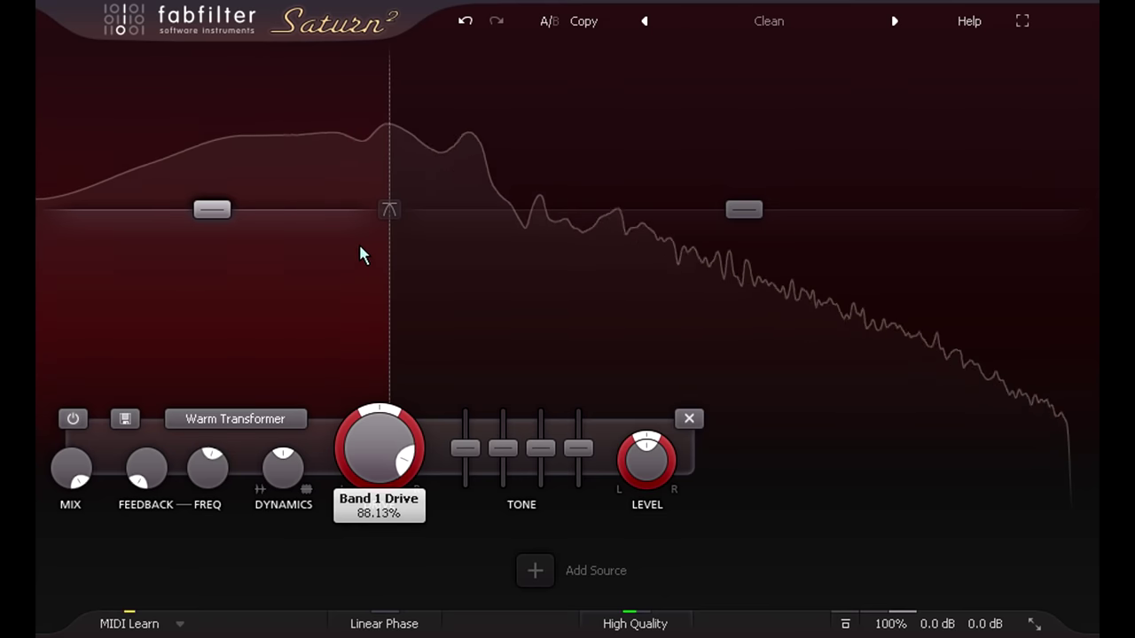
drag(359, 254, 348, 234)
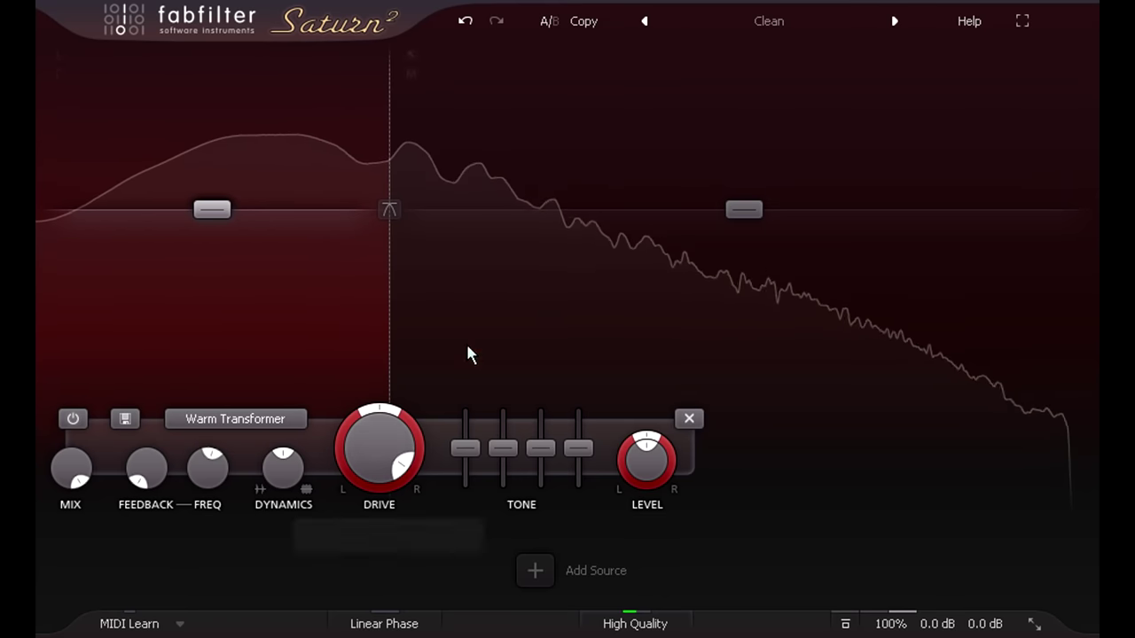
click(534, 569)
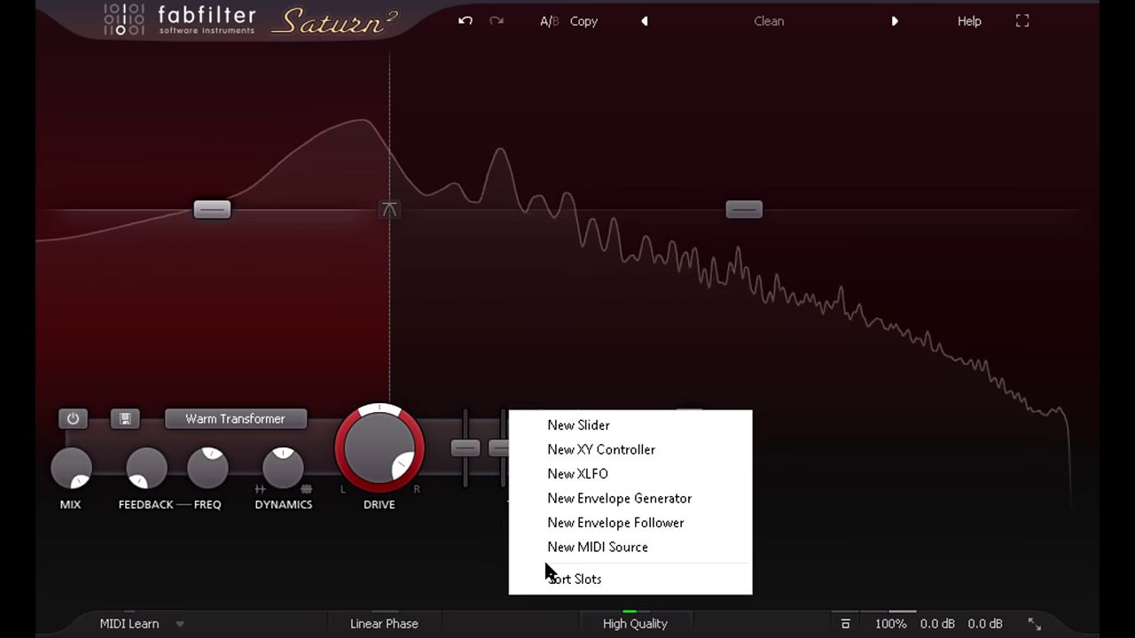
- Add envelope generator EG 1 modulating Band 1's level, triggered by the Side Chain
click(621, 498)
drag(529, 462, 725, 410)
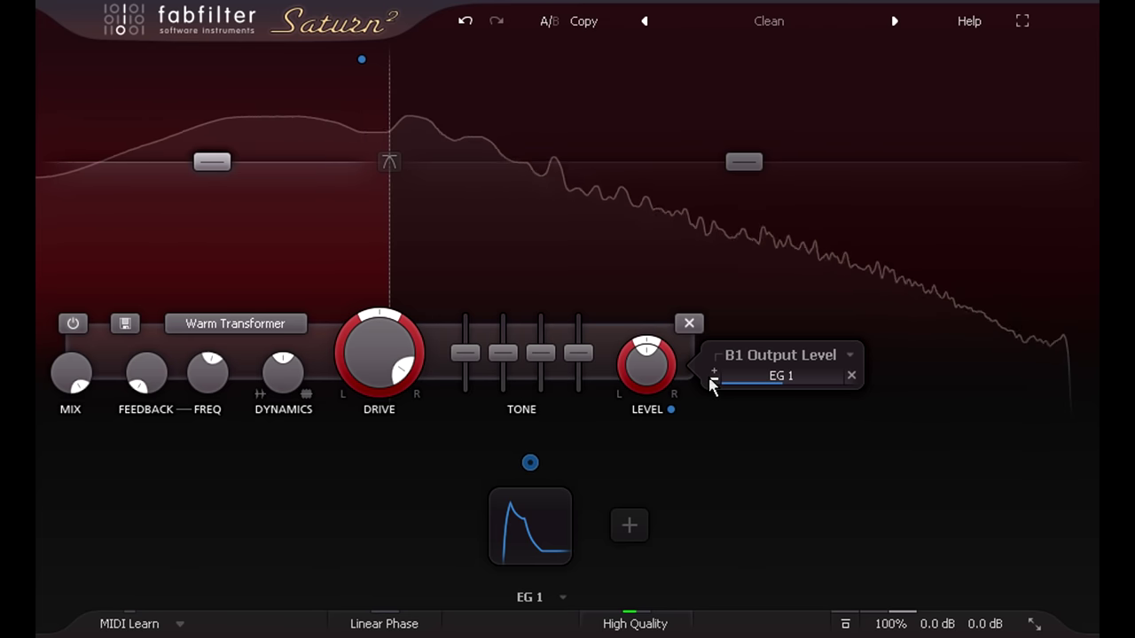
click(549, 543)
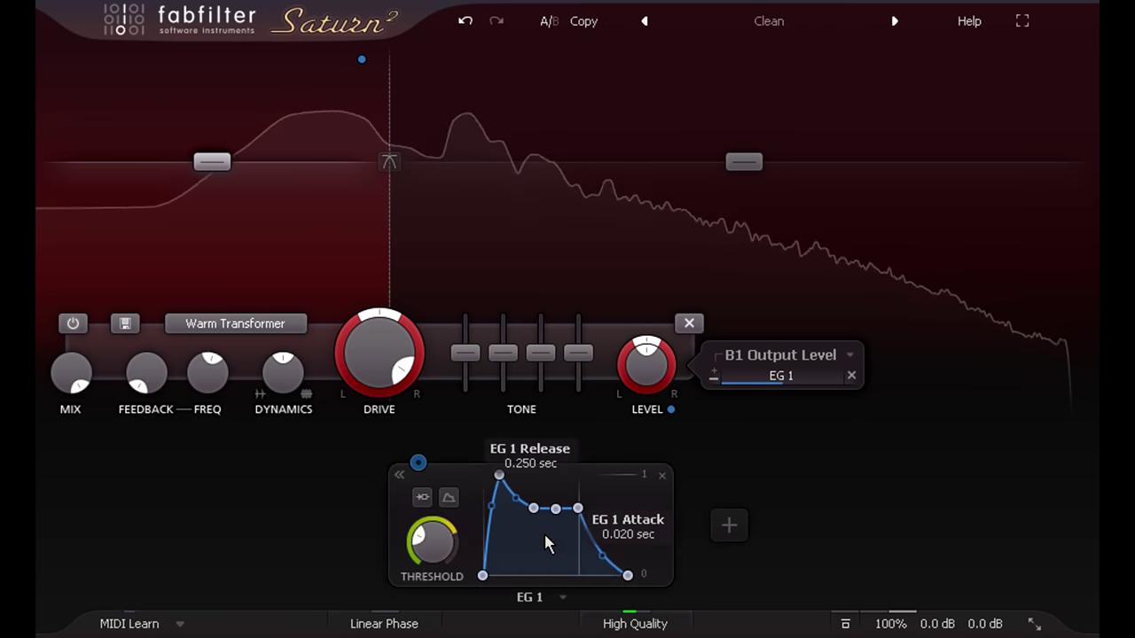
click(423, 498)
click(460, 546)
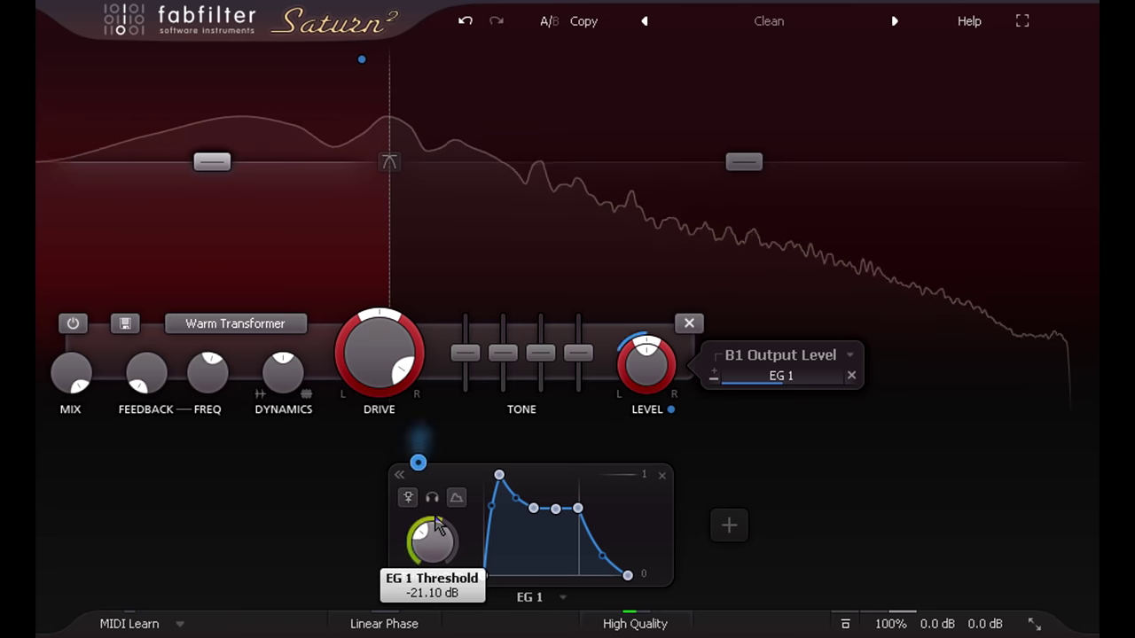
- Give EG 1 full sustain, 0.096 s release, shorter attack, higher threshold, and raise Band 1 level
drag(555, 508, 559, 475)
drag(628, 574, 603, 576)
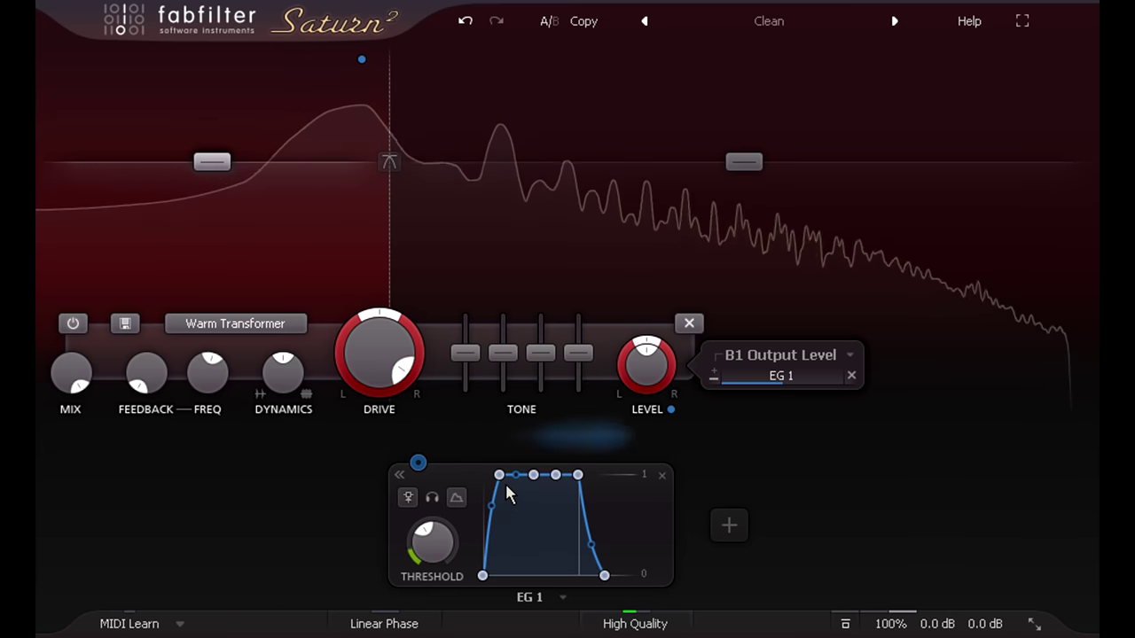
drag(499, 475, 496, 475)
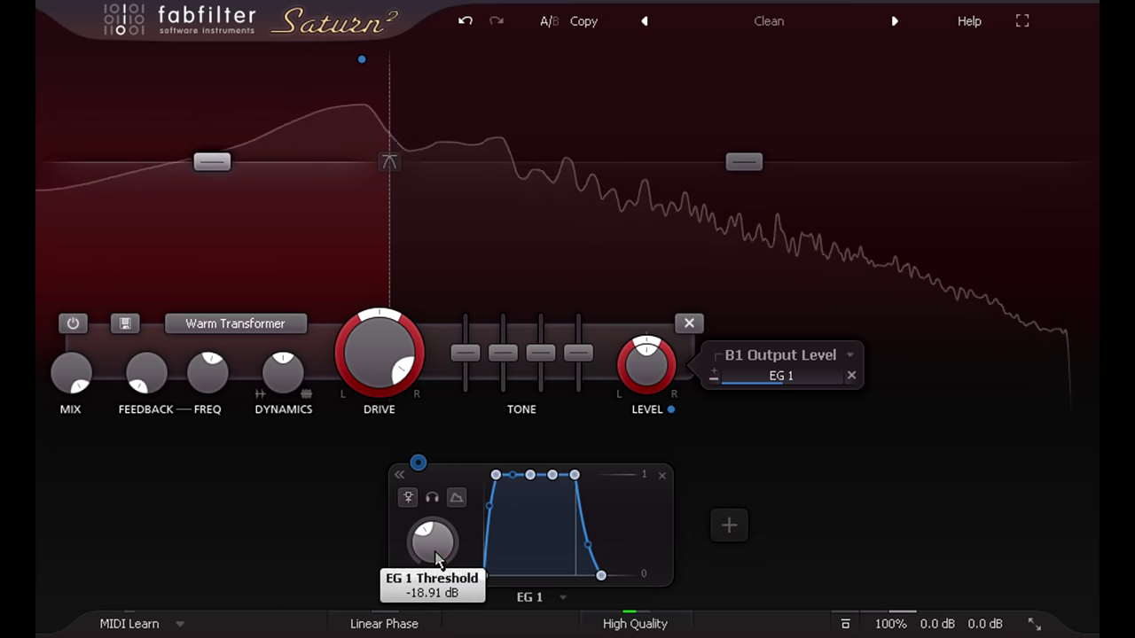
drag(435, 537, 434, 522)
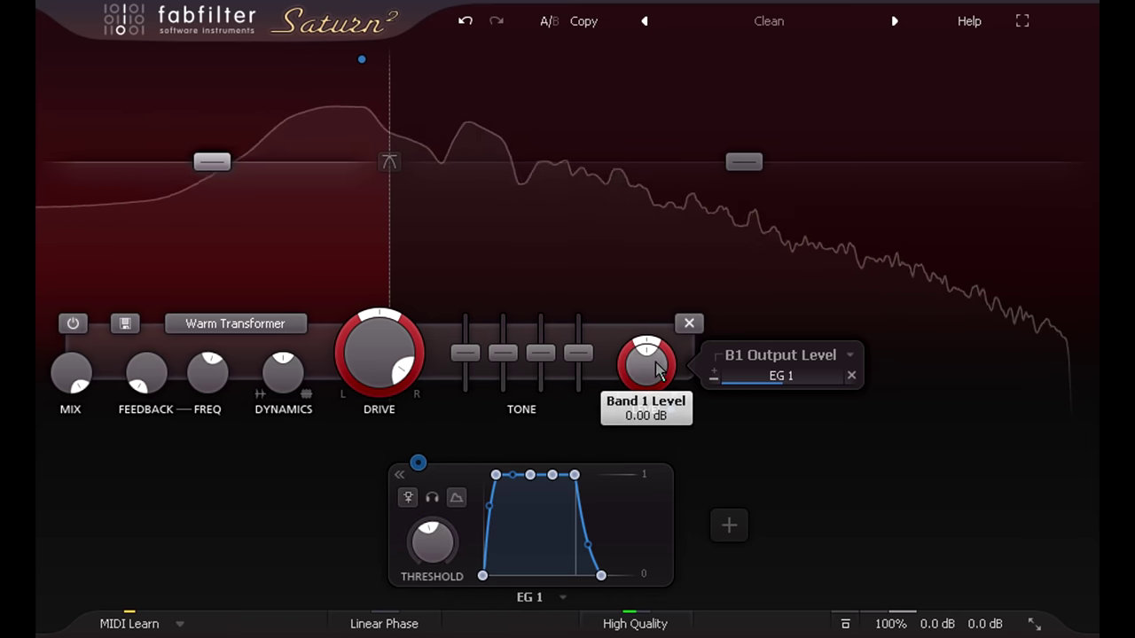
drag(652, 372, 636, 274)
mouse_move(644, 374)
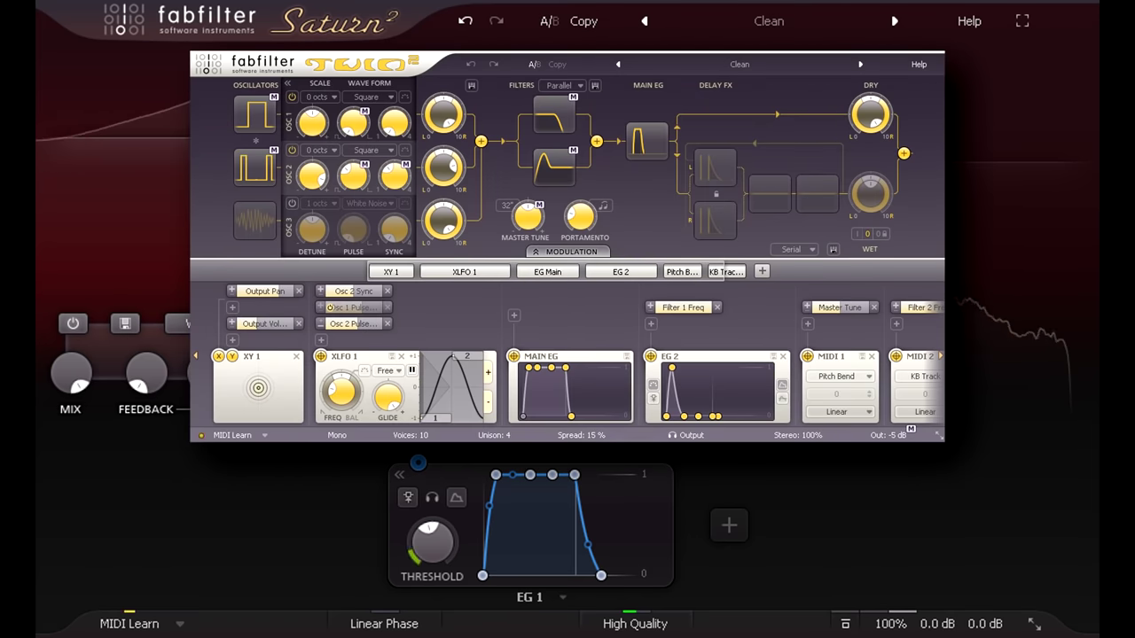
- Keep Twin 2's Unison at 4 voices and return to the Saturn 2 window
click(504, 435)
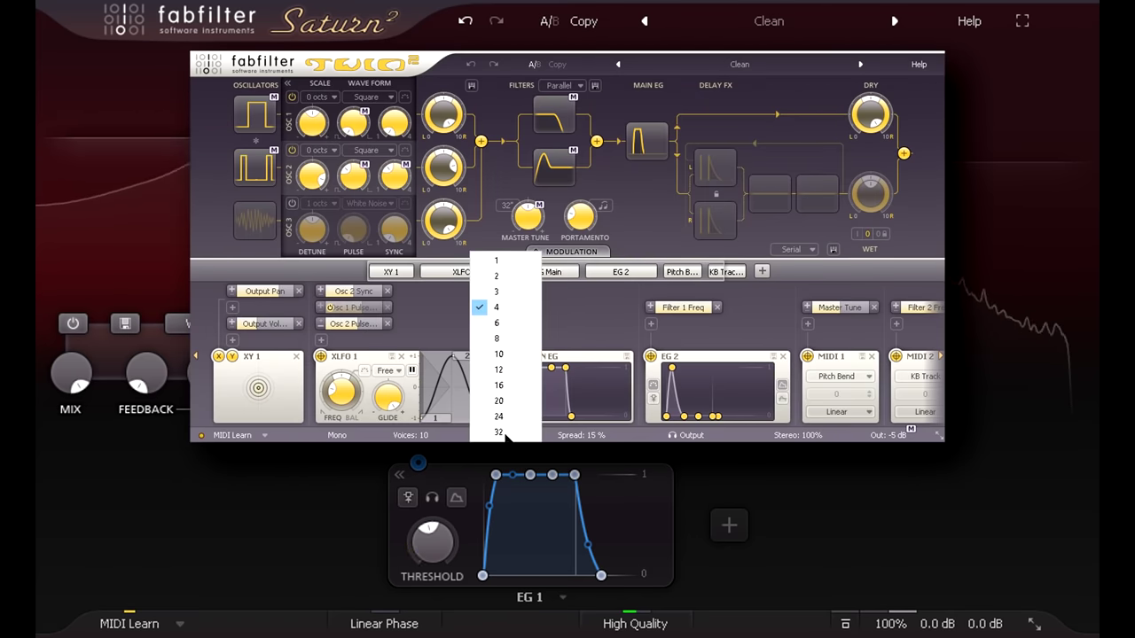
click(519, 315)
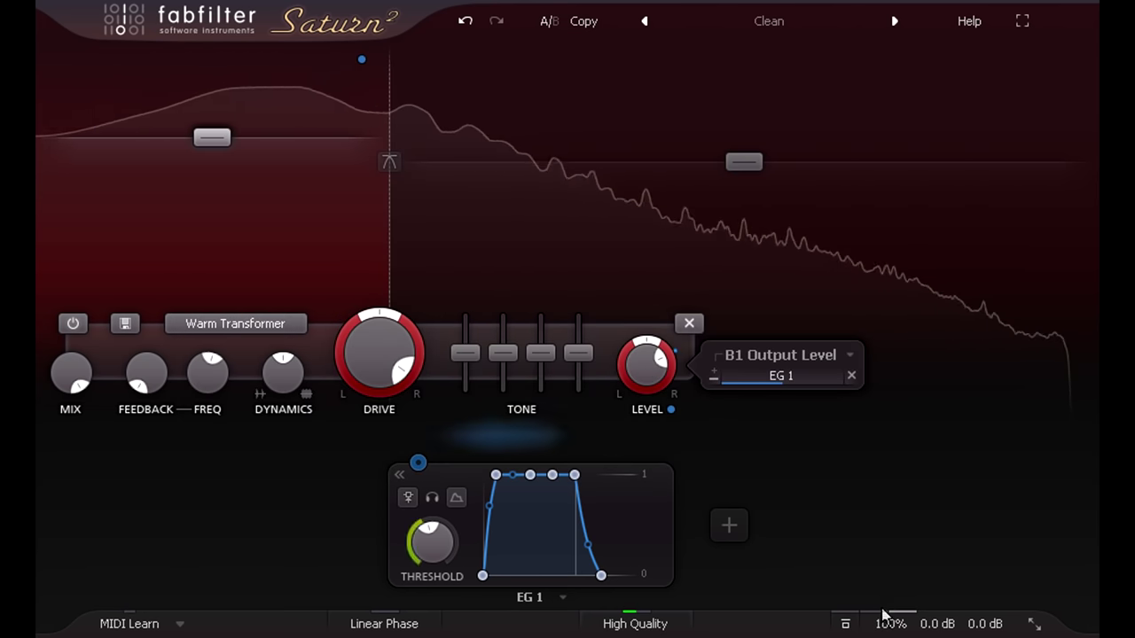
mouse_move(885, 616)
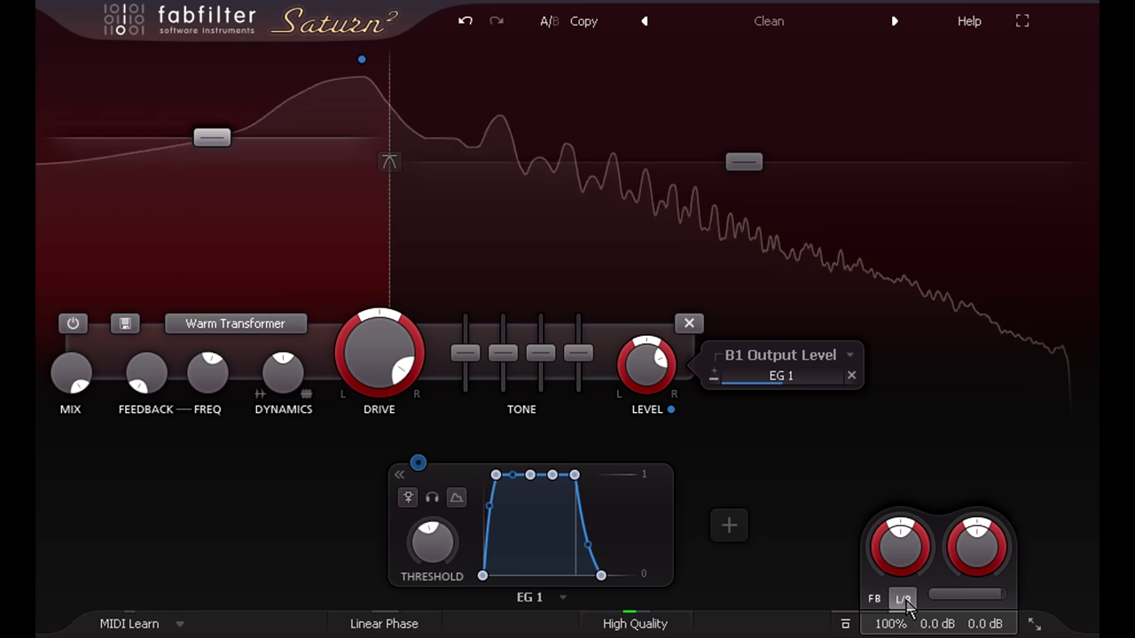
- Switch the band's drive and level processing from L/R to M/S mode
click(903, 599)
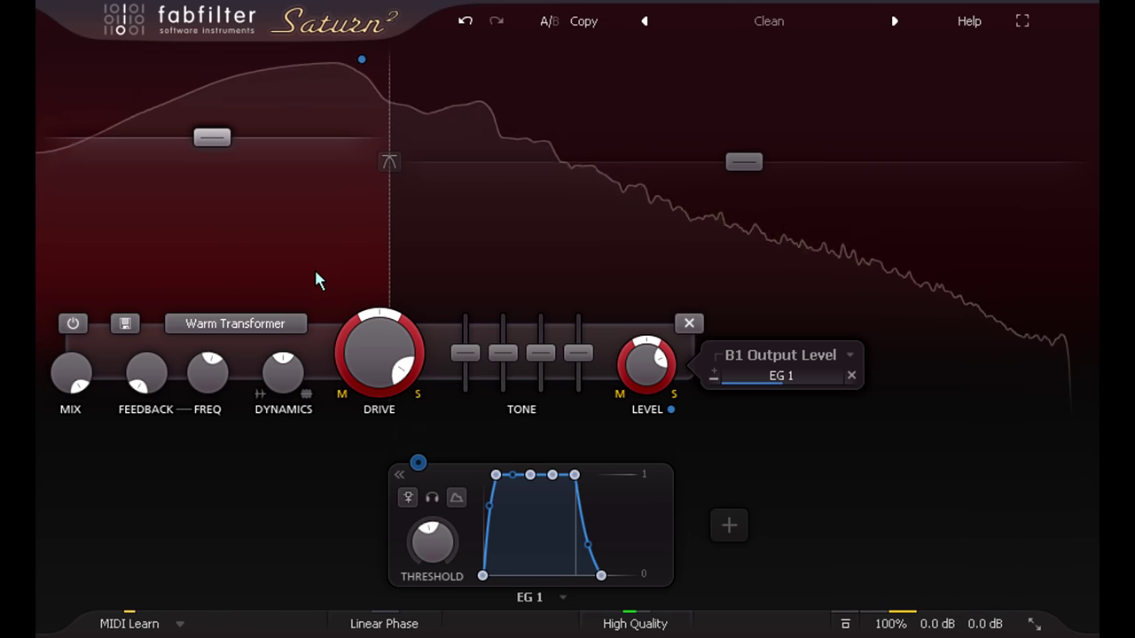
mouse_move(221, 148)
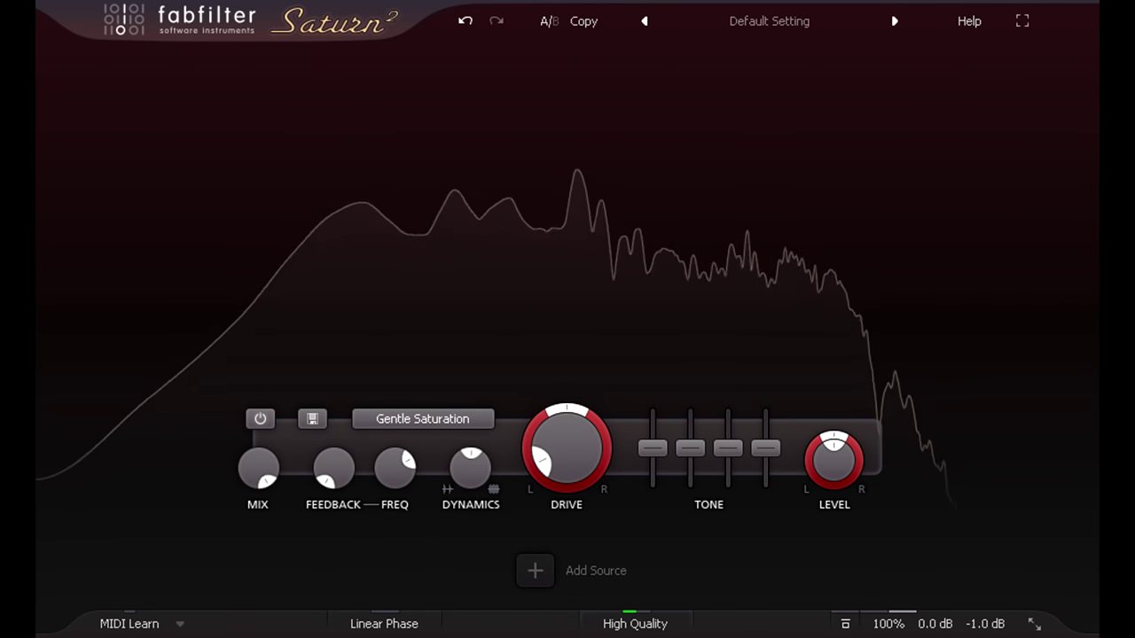
- Raise the Gentle Saturation band's drive from 11.11% to about 89.6%
mouse_move(575, 474)
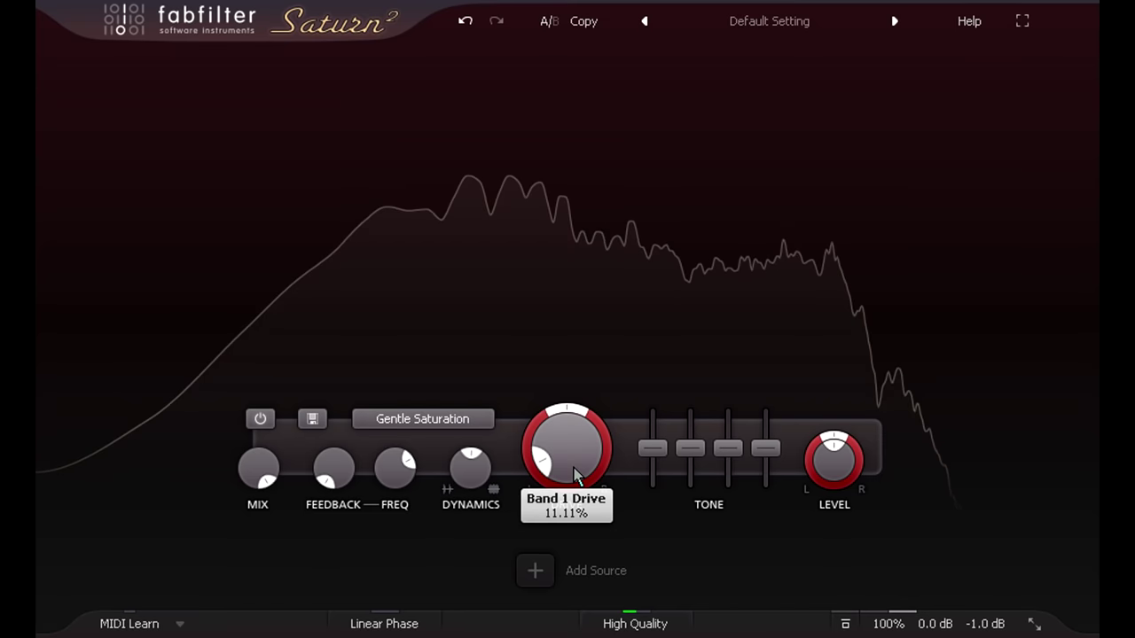
drag(574, 474, 547, 261)
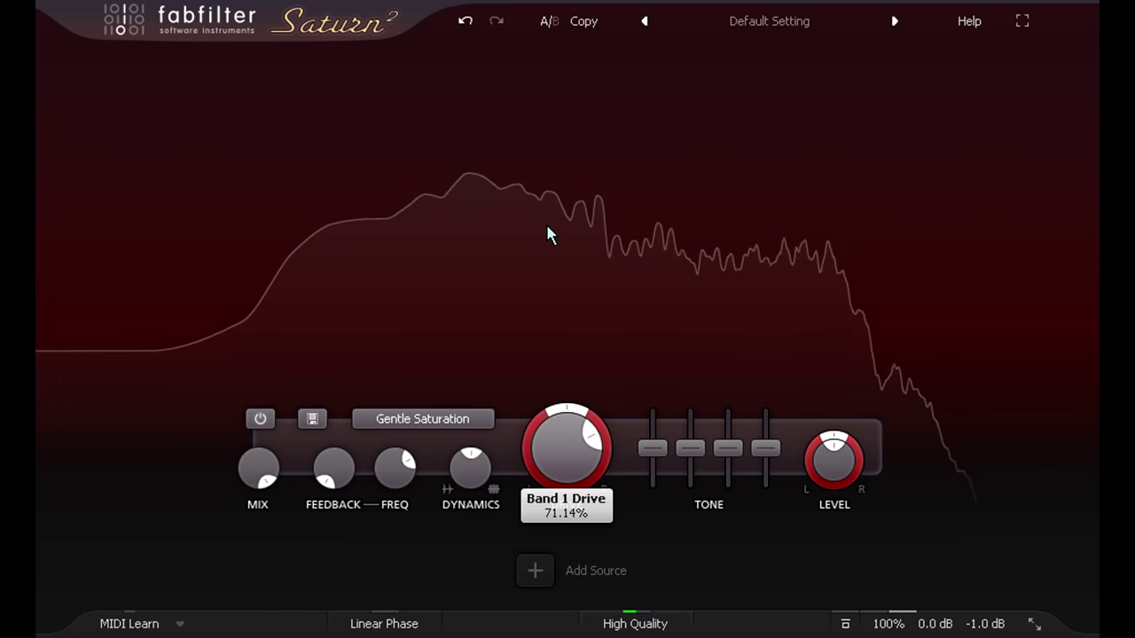
drag(542, 200, 541, 165)
- Switch the band's style to Transformer > Warm Transformer and scroll the drive to about 72%
click(474, 420)
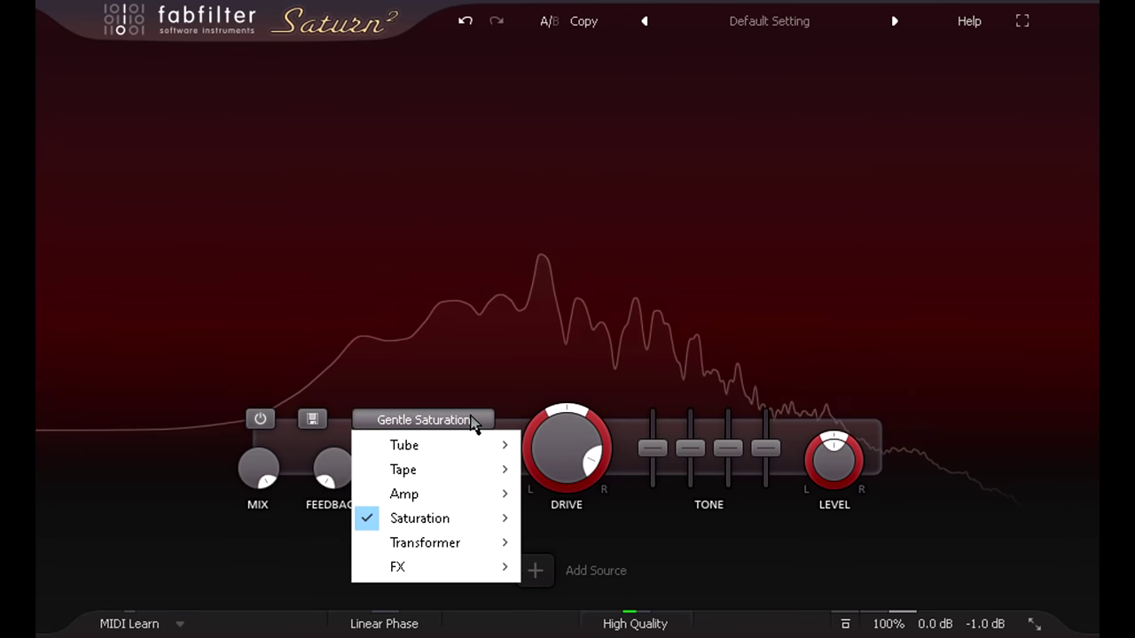
mouse_move(478, 542)
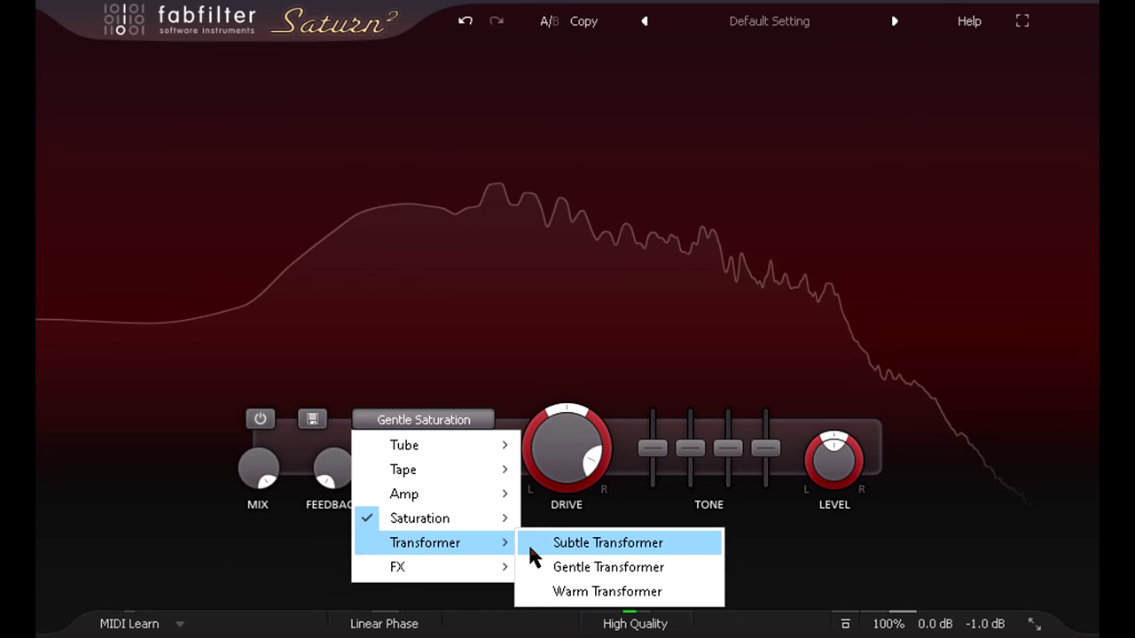
click(585, 592)
scroll(557, 505, up, 5)
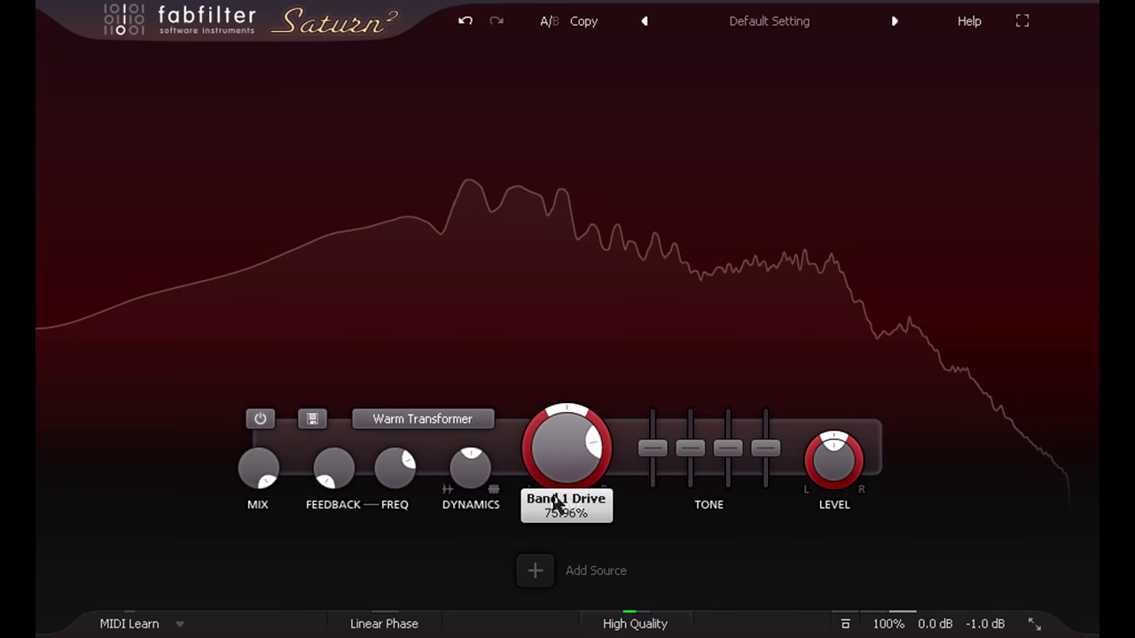
scroll(559, 518, down, 1)
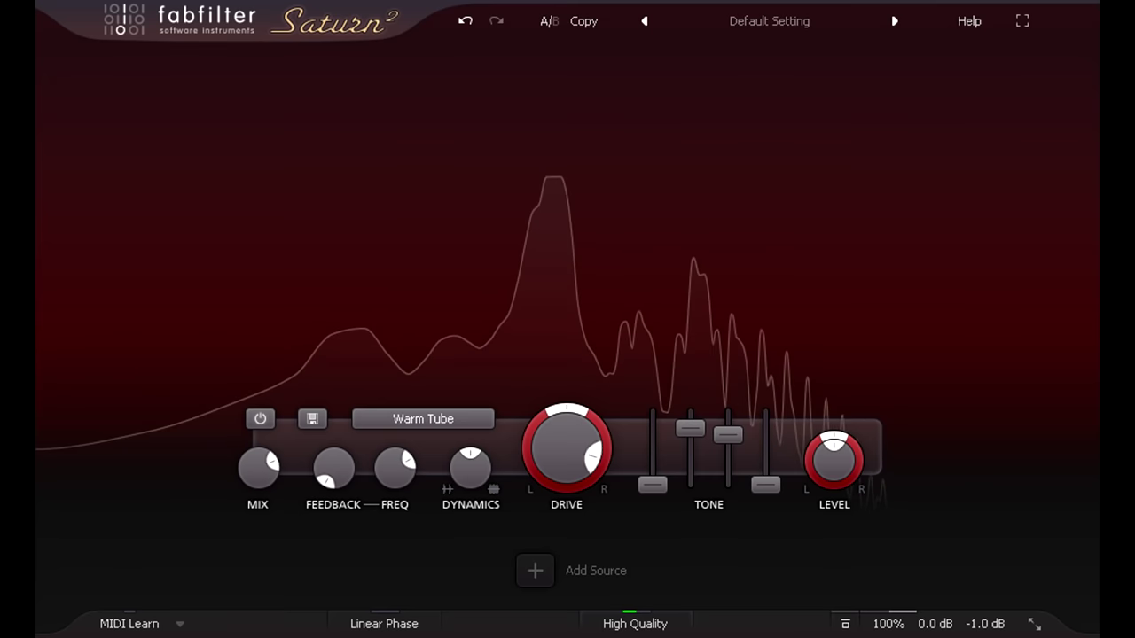
- Flip to the other A/B comparison state and pick the FX > Breakdown style
click(549, 20)
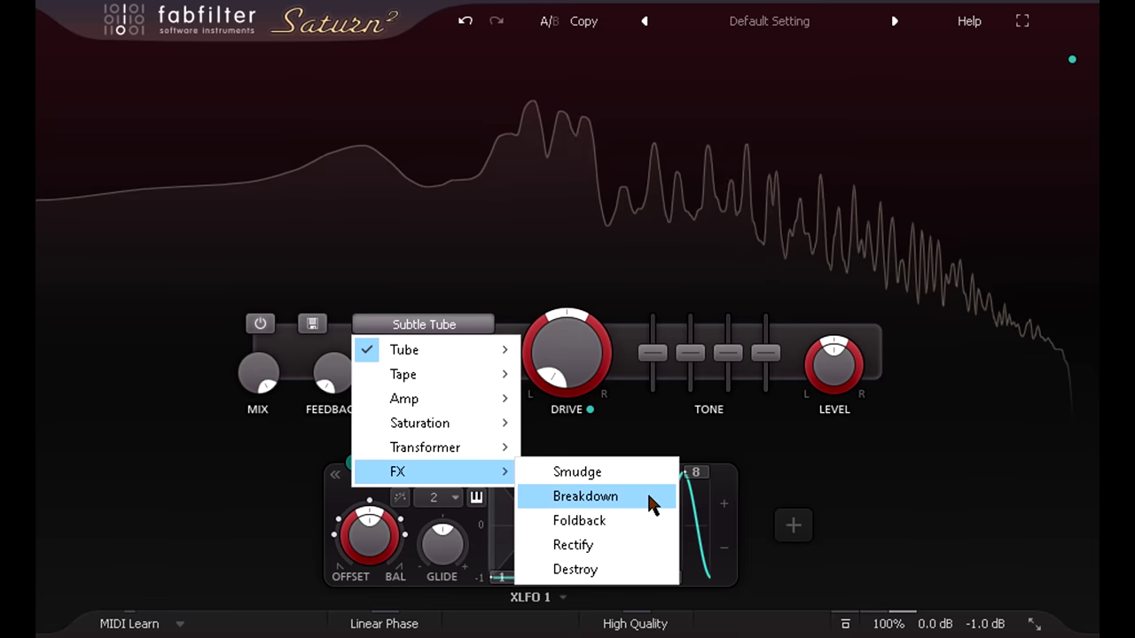
click(648, 495)
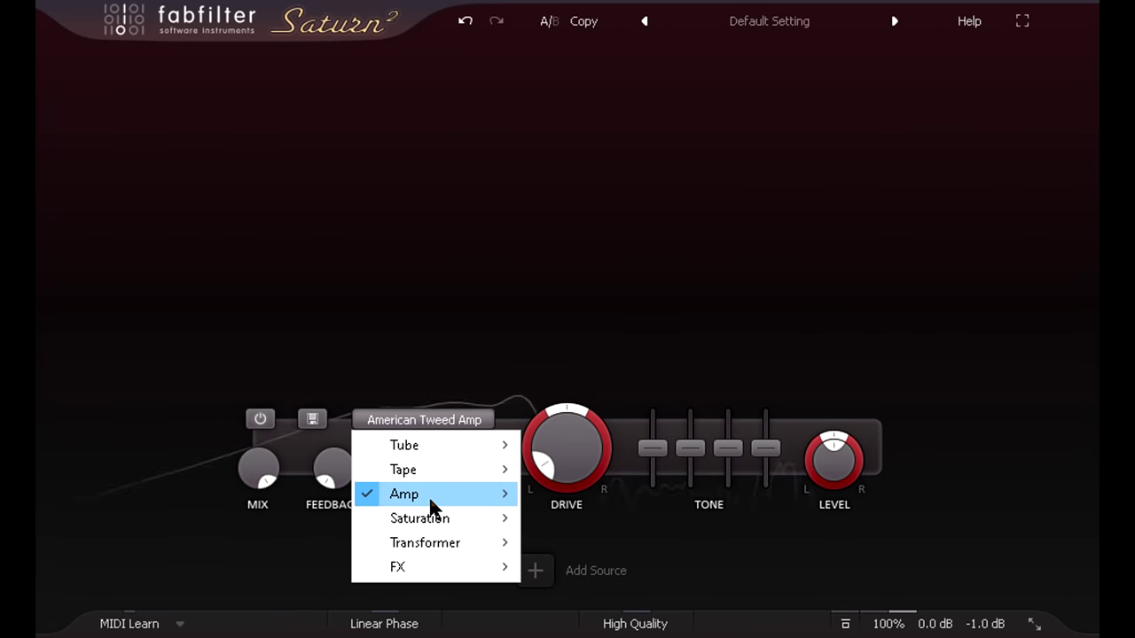
- Set the band to American Plexi Amp and raise its Mid tone to +2.67 dB
mouse_move(427, 496)
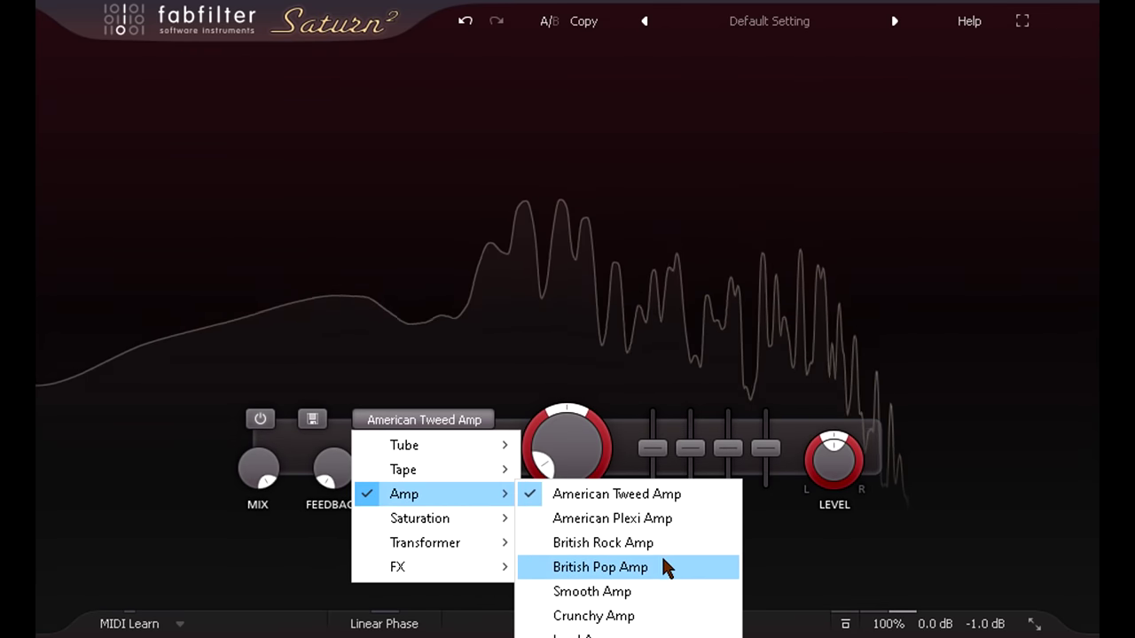
click(665, 528)
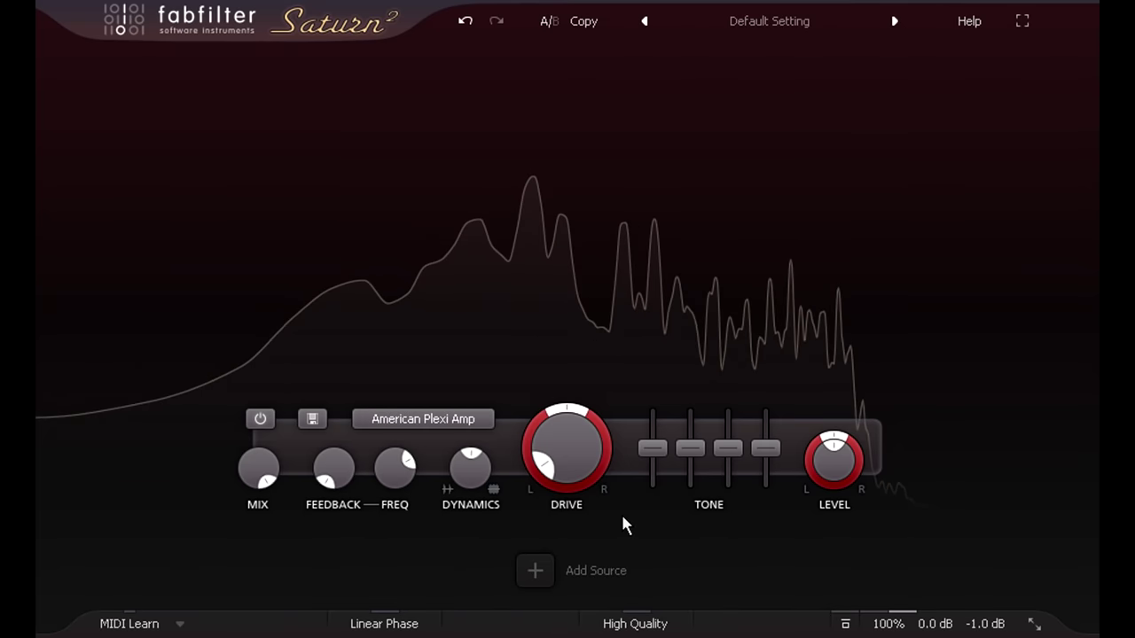
click(434, 422)
mouse_move(422, 495)
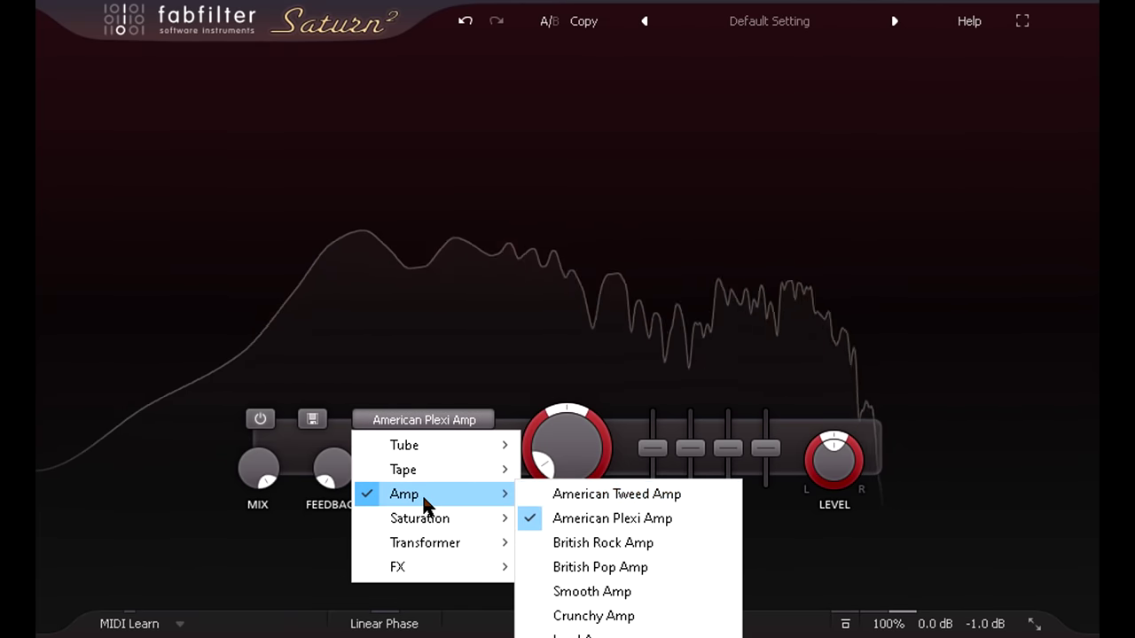
click(605, 543)
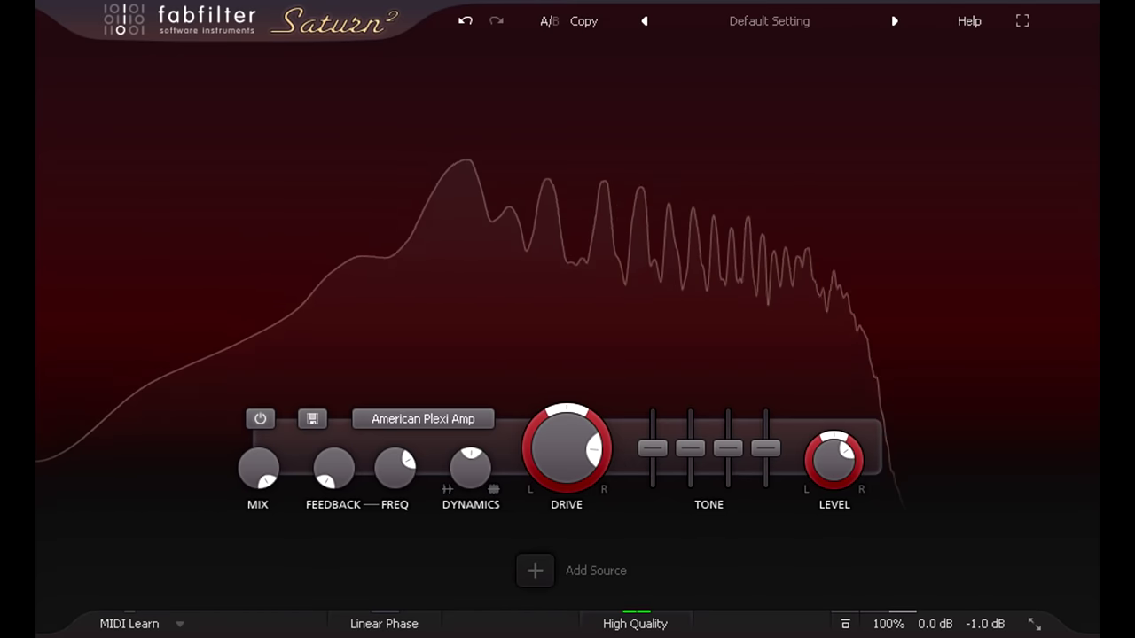
drag(690, 450, 762, 460)
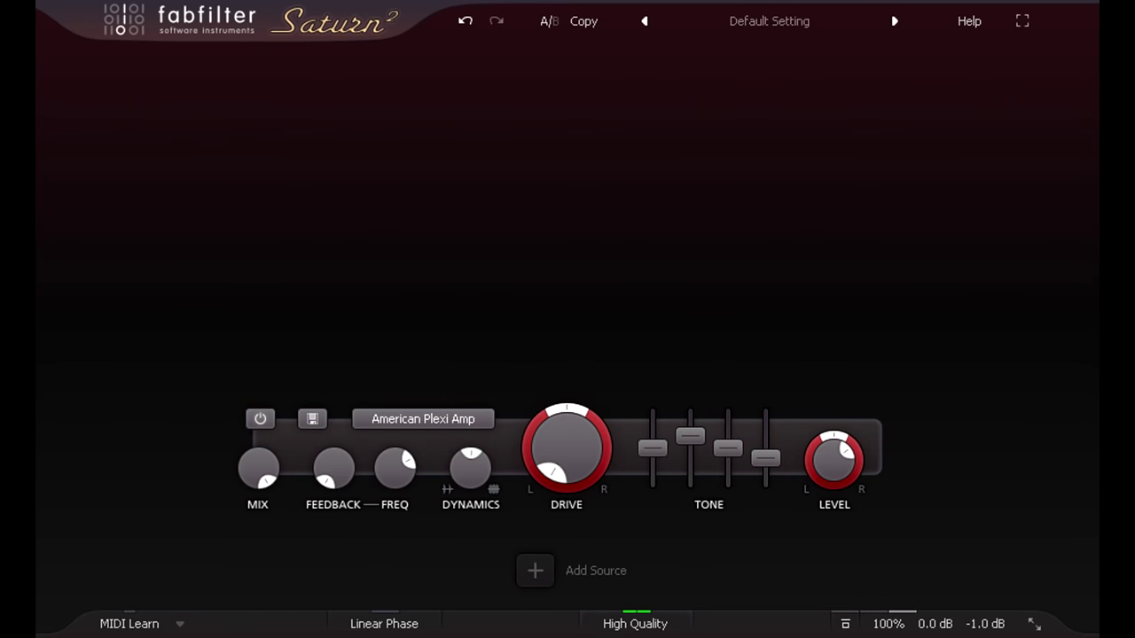
- Create envelope follower EF 1, route it to Band 1 Drive at about 0.89, and expand its panel
click(536, 572)
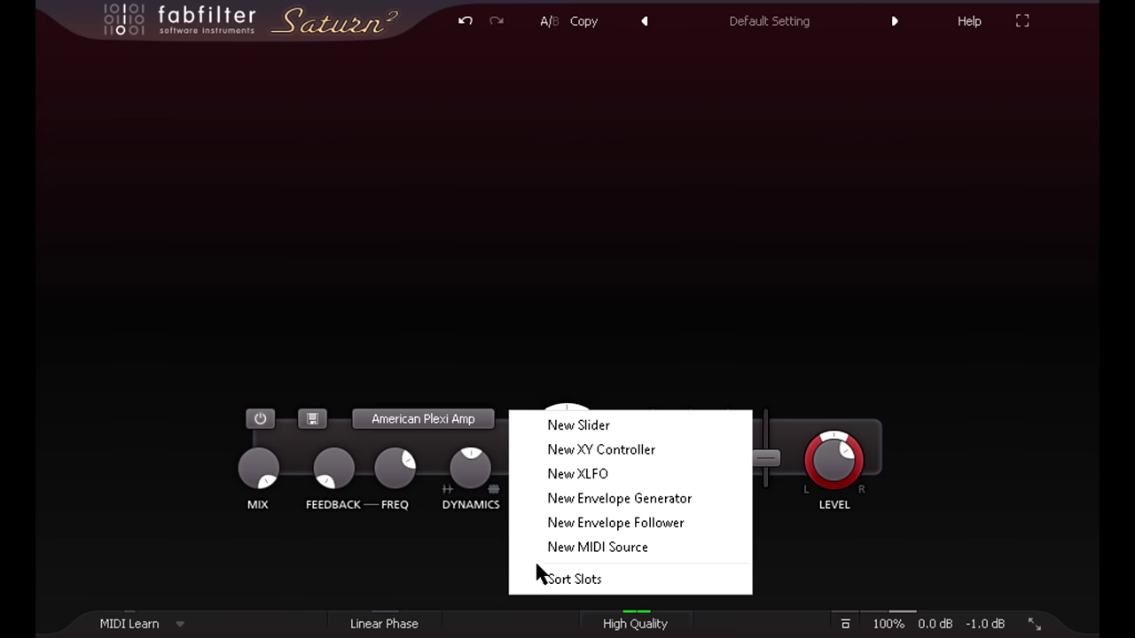
click(700, 530)
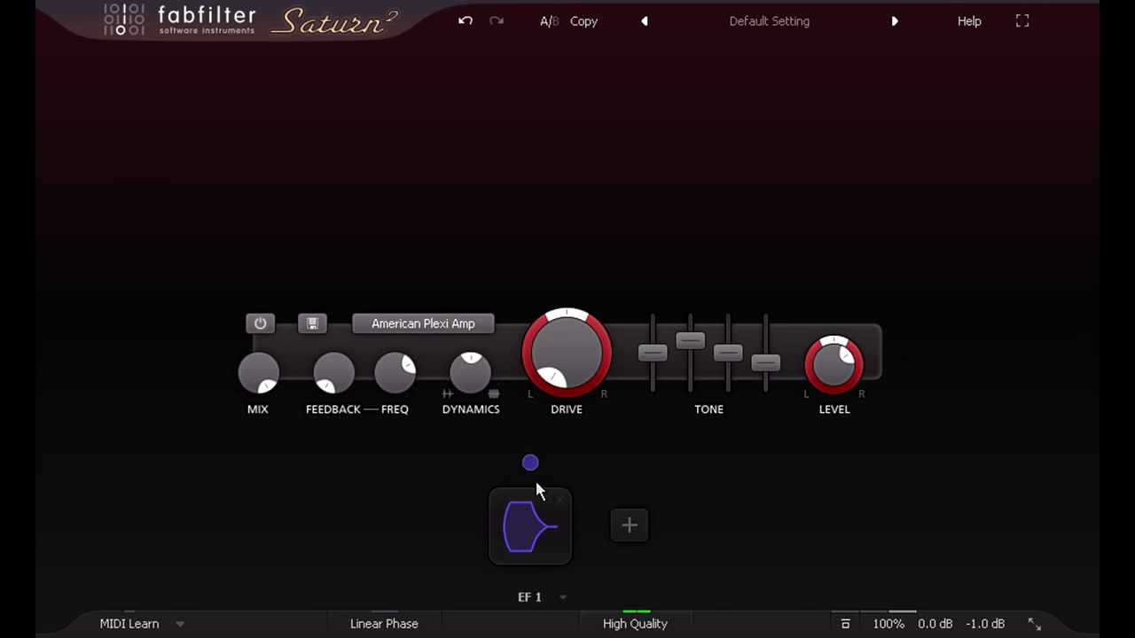
drag(531, 465, 671, 364)
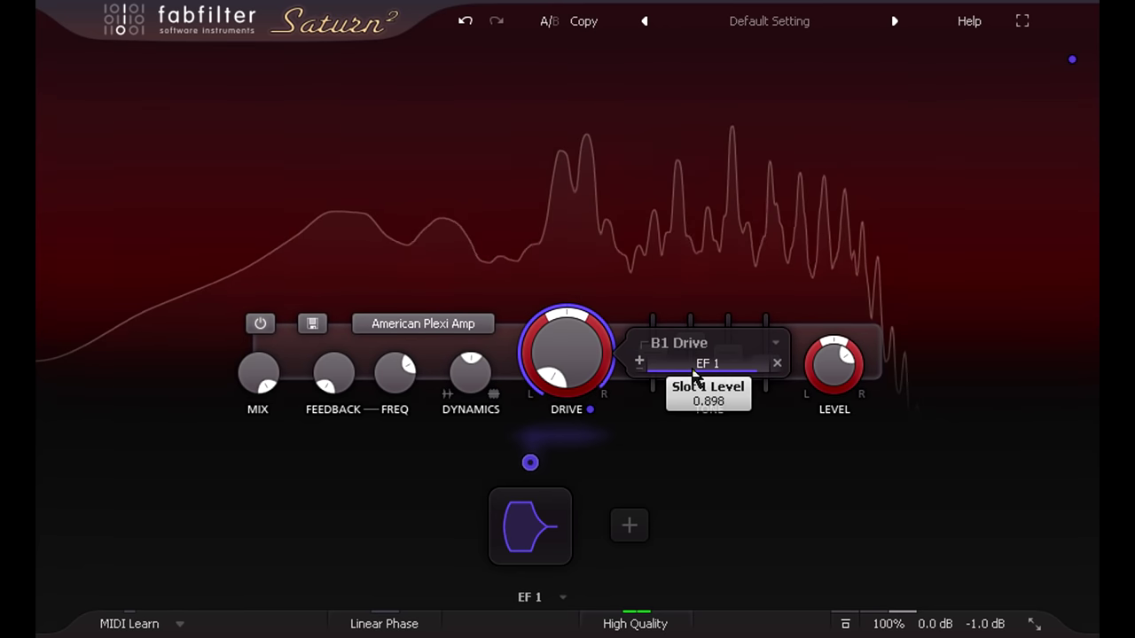
scroll(693, 373, down, 1)
scroll(693, 373, down, 1)
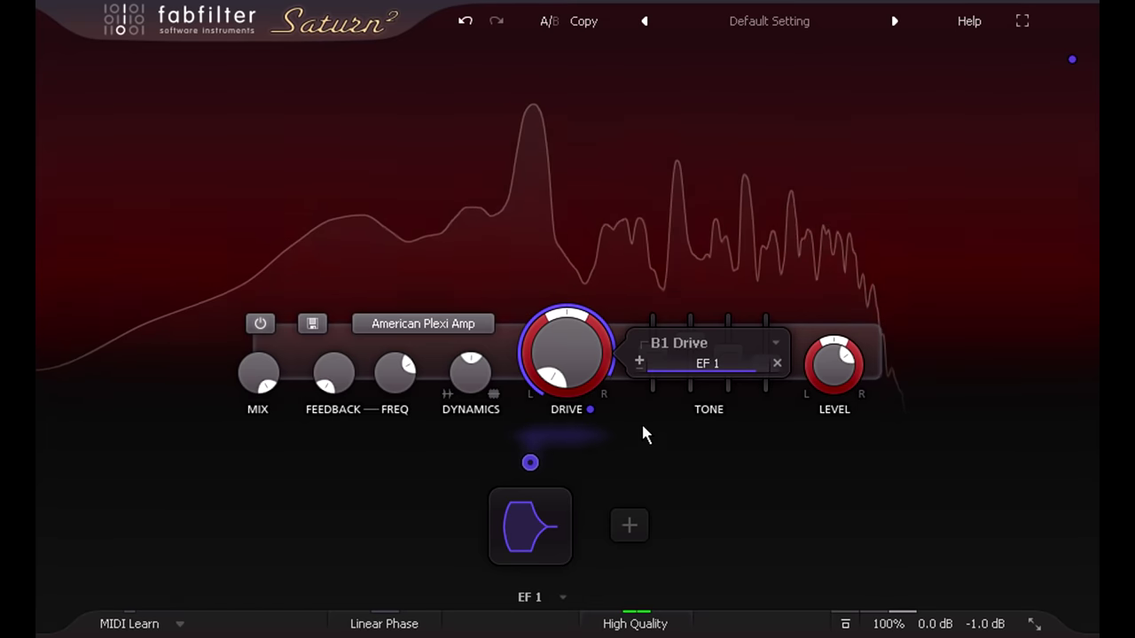
click(547, 536)
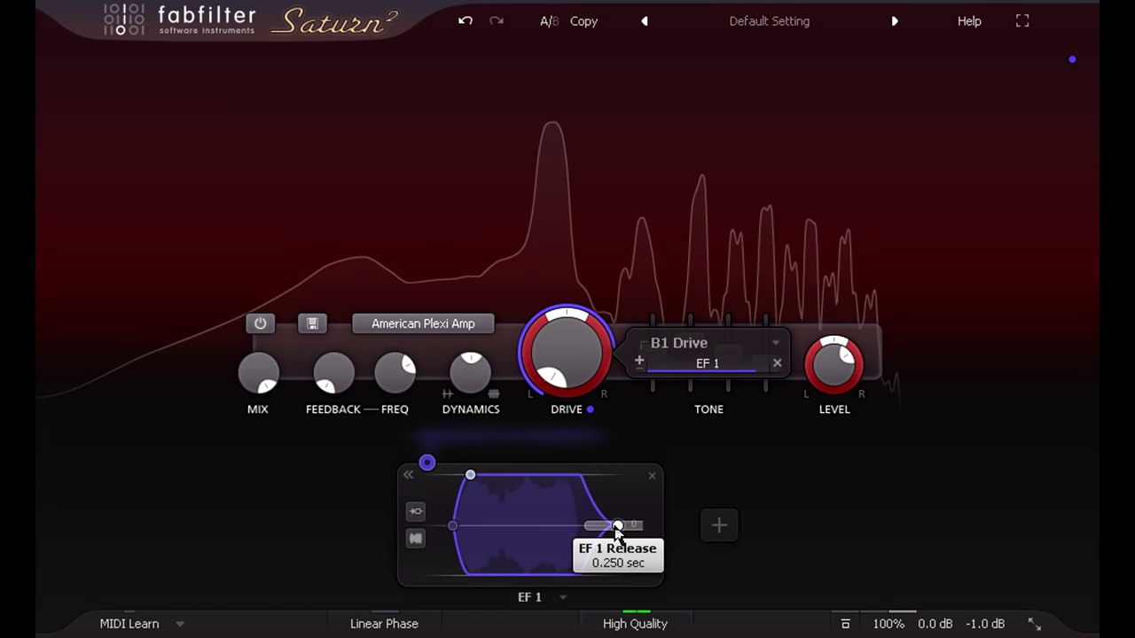
- Set EF 1 release to 0.347 sec and raise the band's Dynamics to about 0.358
drag(618, 526, 627, 526)
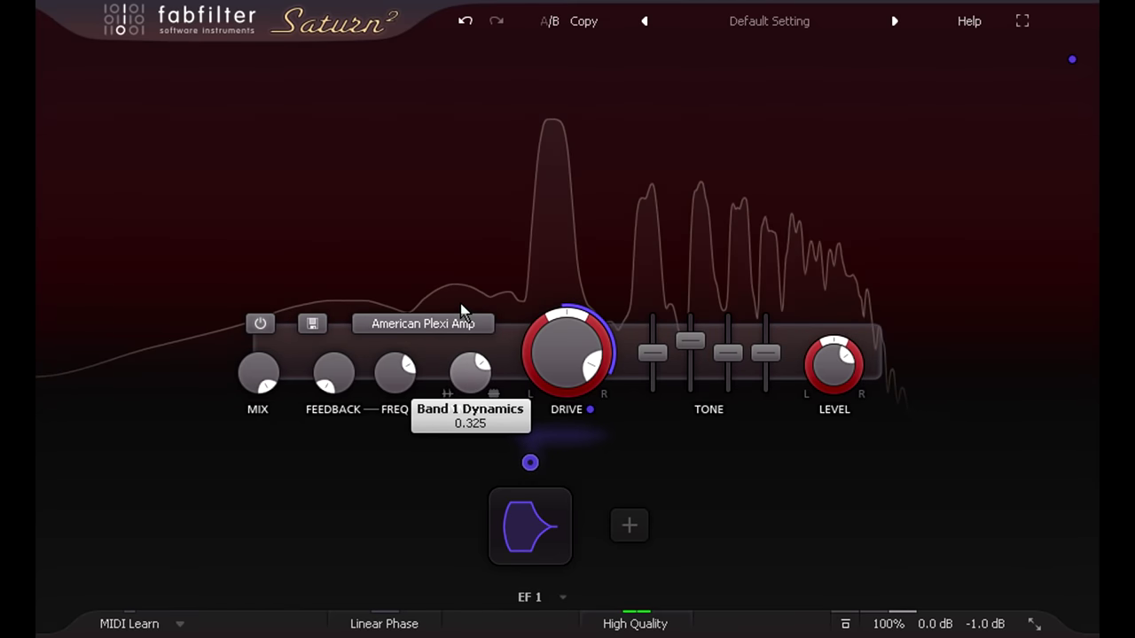
drag(461, 305, 451, 296)
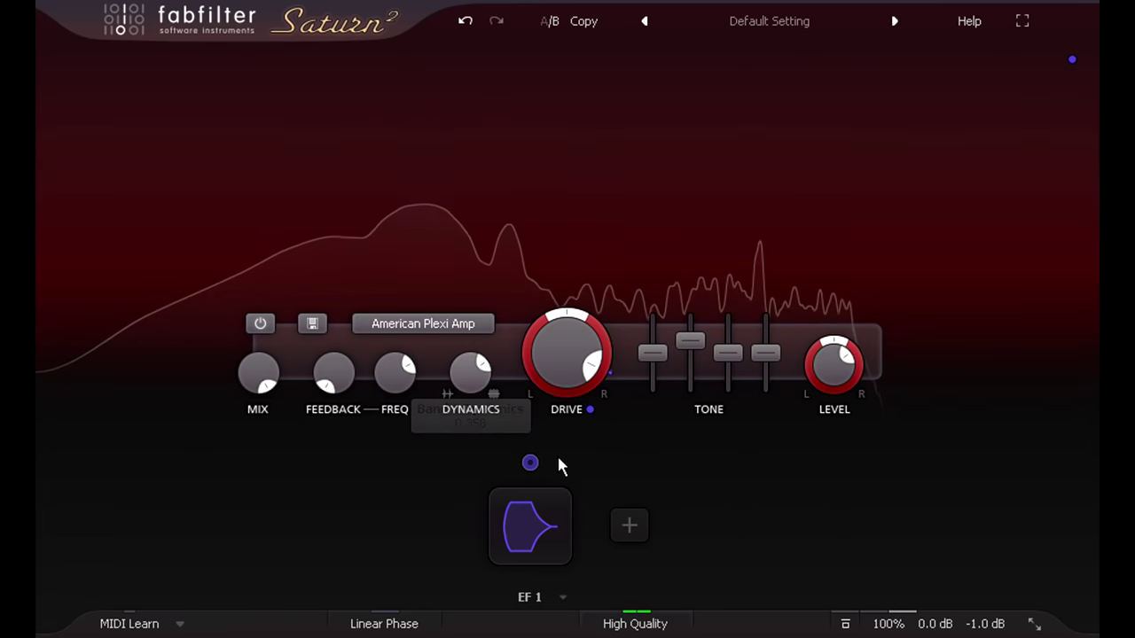
- Create EF 2 in Transient detection mode and route it to the band's LEVEL knob
click(631, 528)
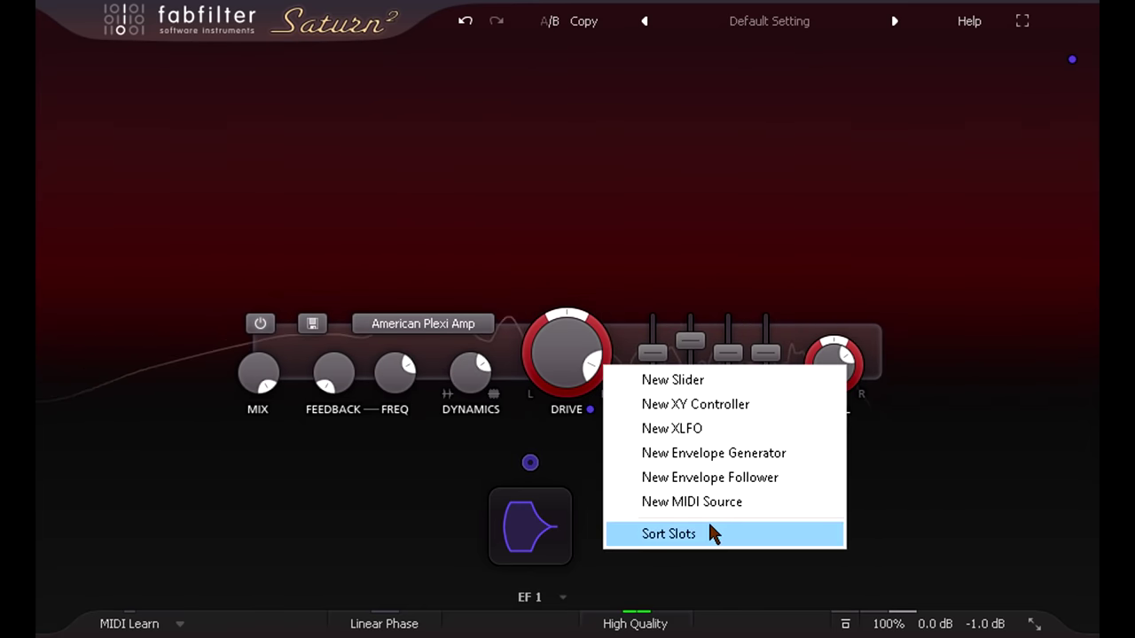
click(765, 478)
click(598, 531)
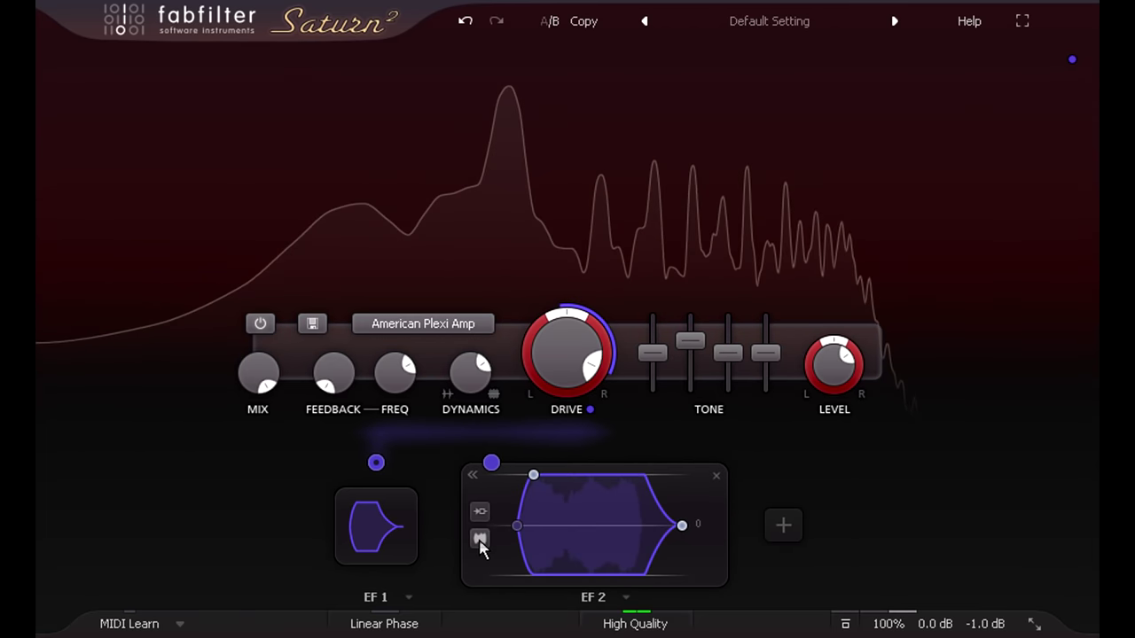
click(479, 540)
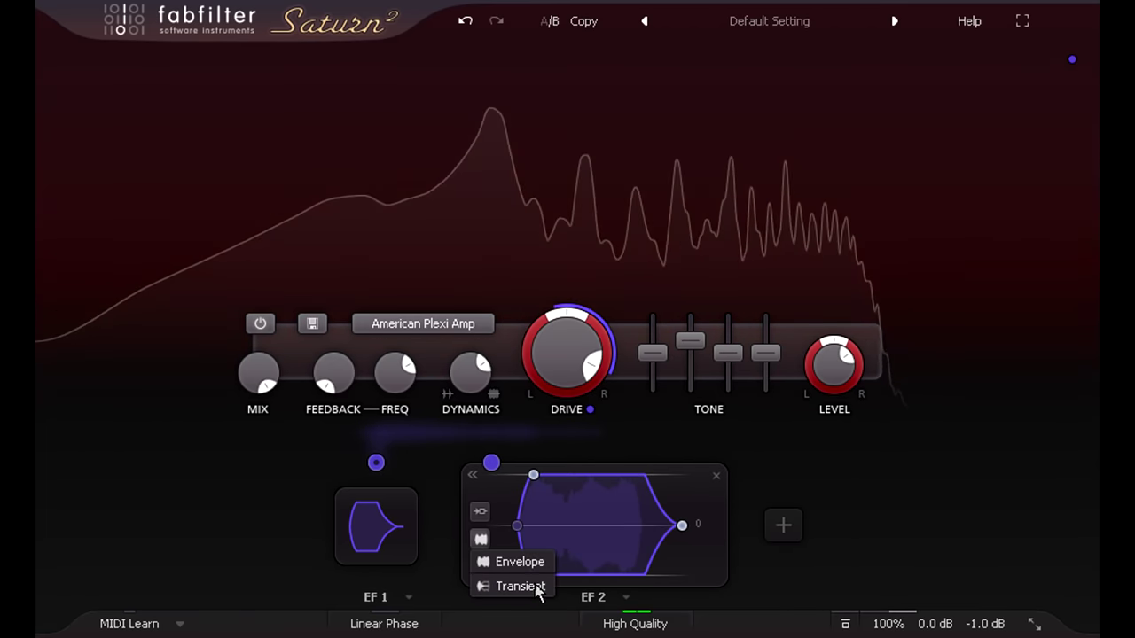
click(520, 586)
drag(519, 463, 970, 385)
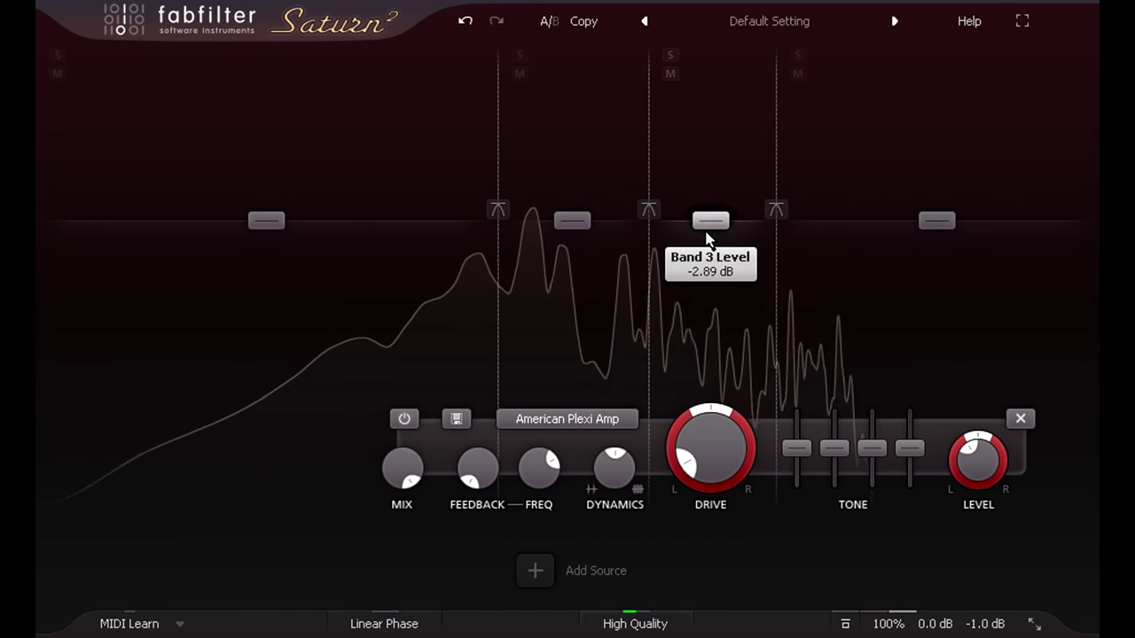
- Change the band's style to Amp > British Rock Amp
click(621, 418)
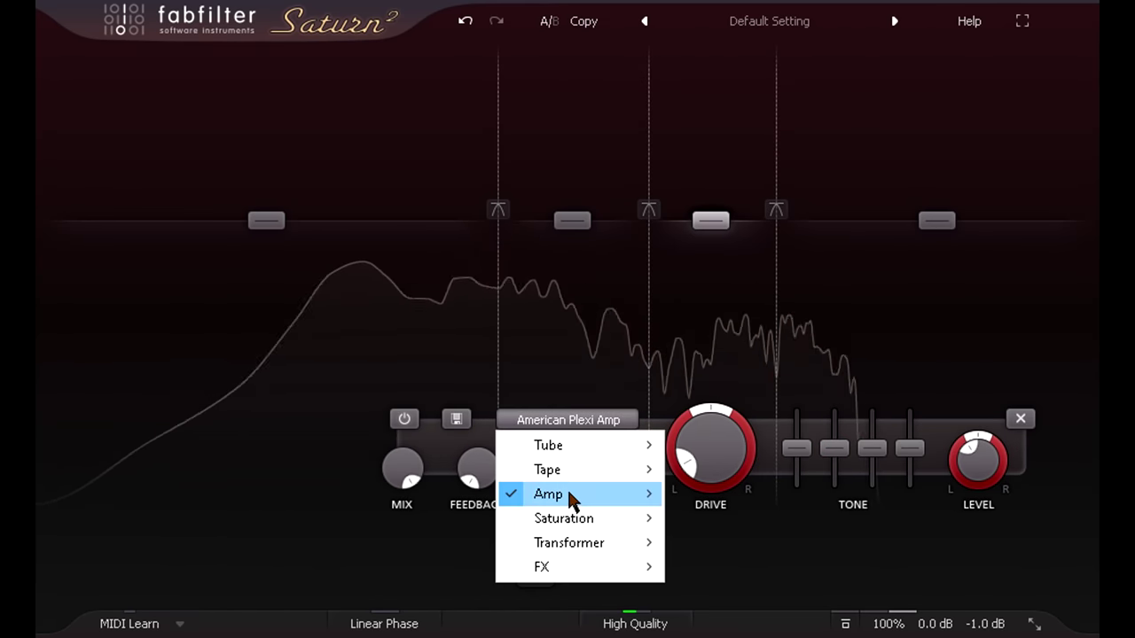
mouse_move(572, 501)
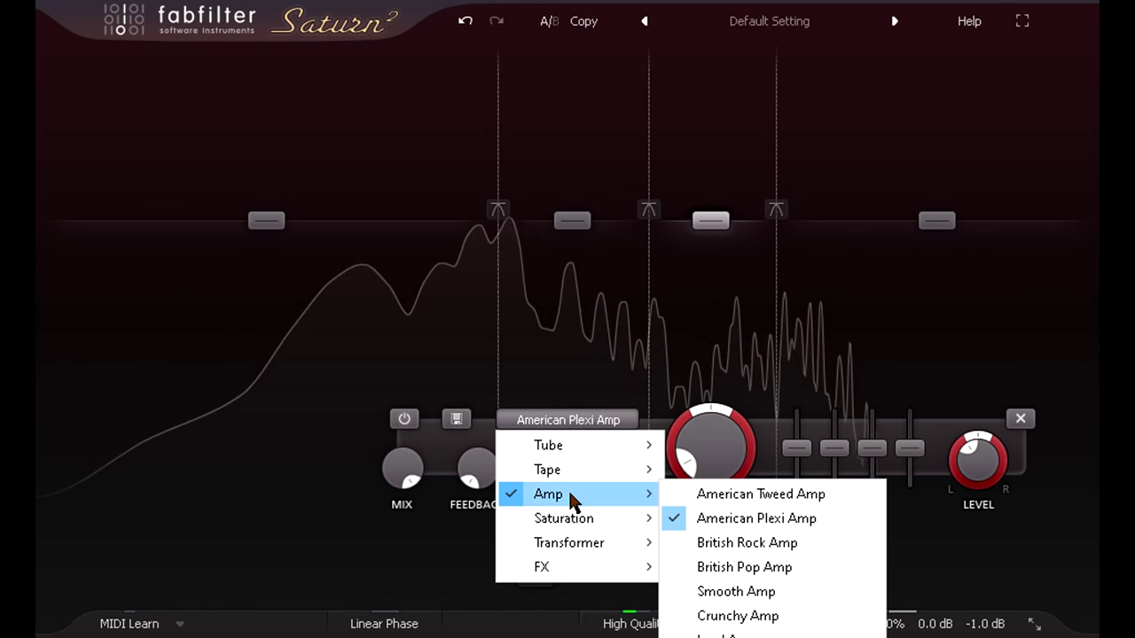
click(735, 542)
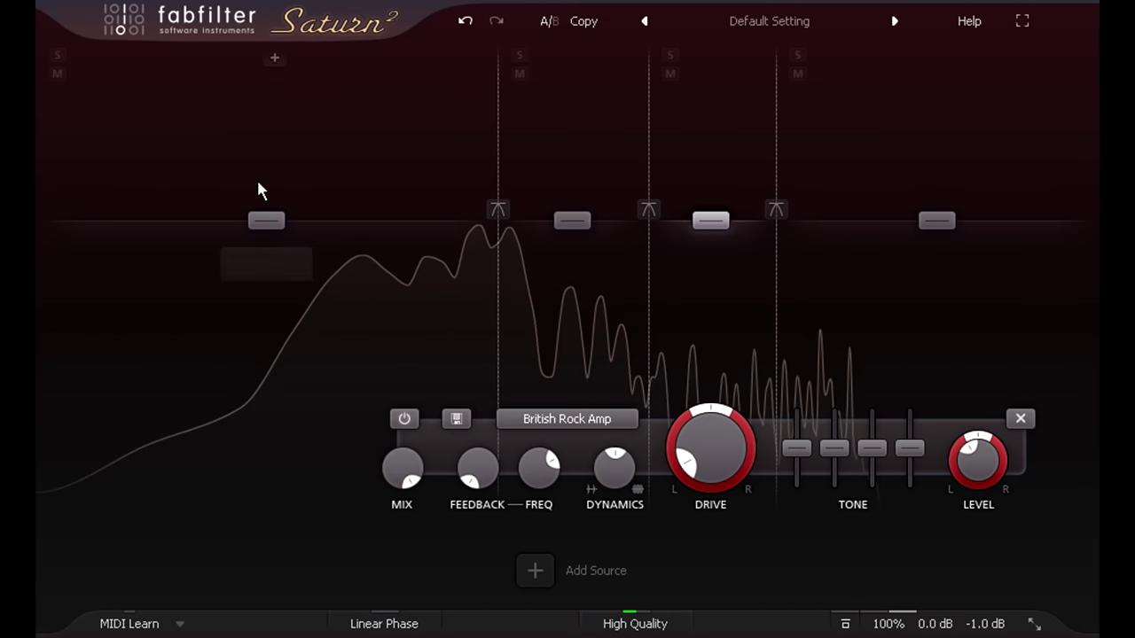
- Select bands 1–3 together and raise their drive to about 76%
drag(207, 159, 727, 283)
mouse_move(647, 448)
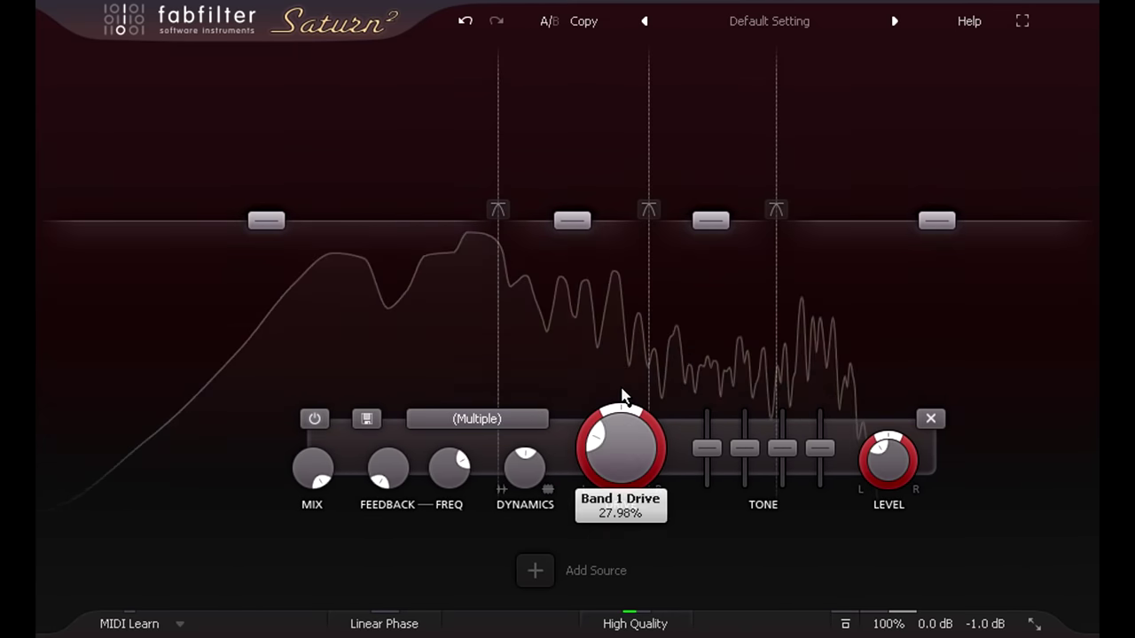
drag(621, 390, 604, 213)
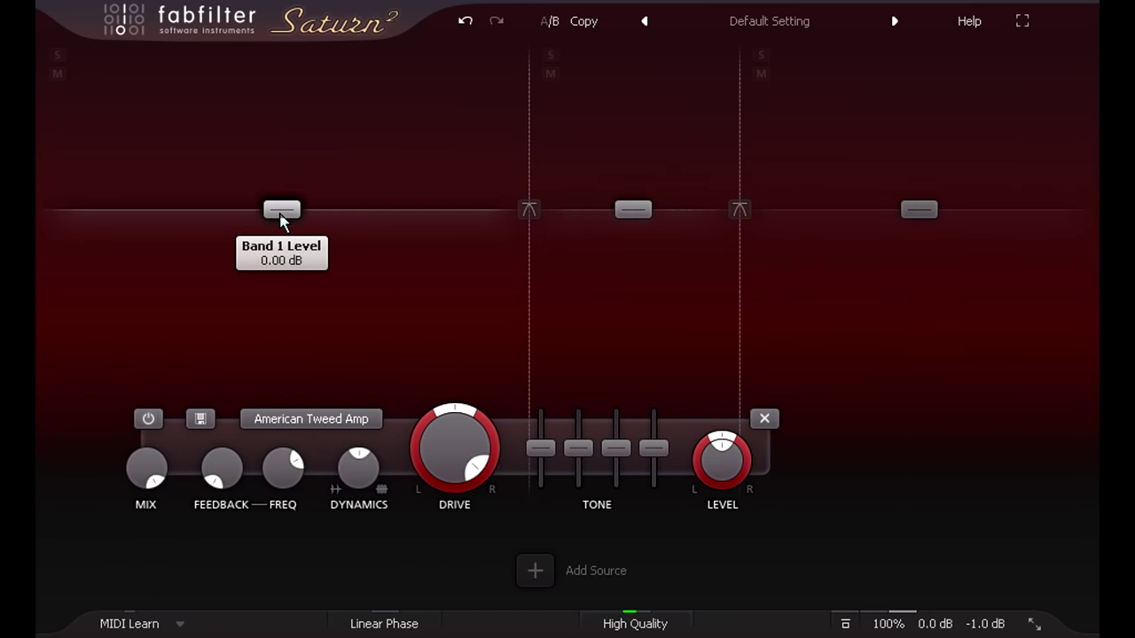
- Drop the low band to about -19 dB and high band to -4.58 dB; link new XLFO 1 to both crossovers
drag(281, 222, 281, 369)
drag(922, 222, 926, 372)
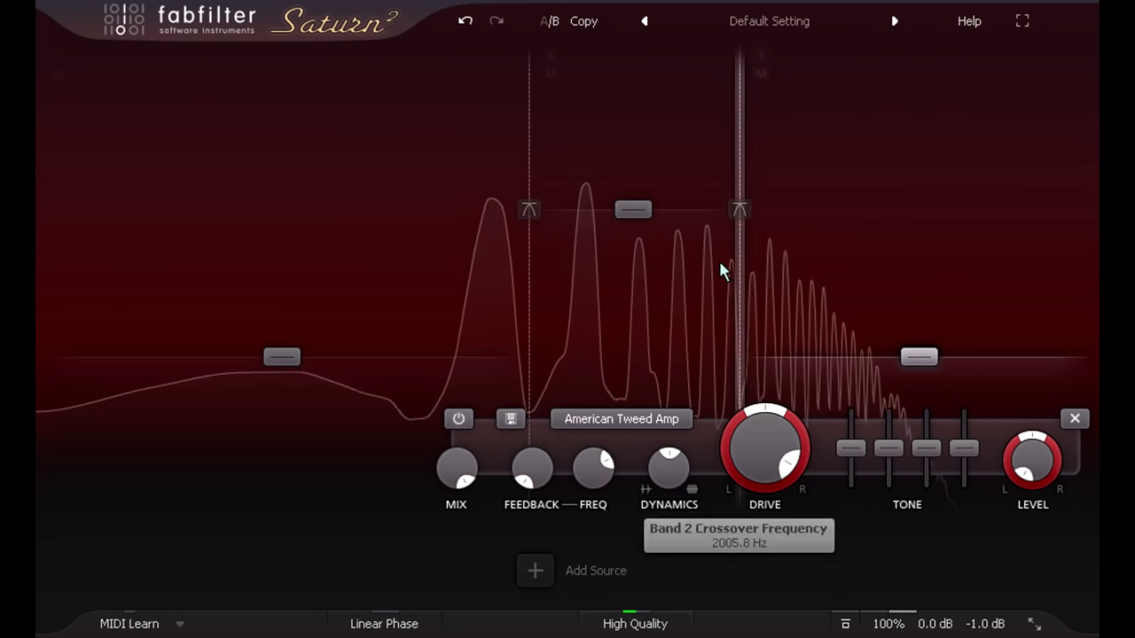
click(534, 570)
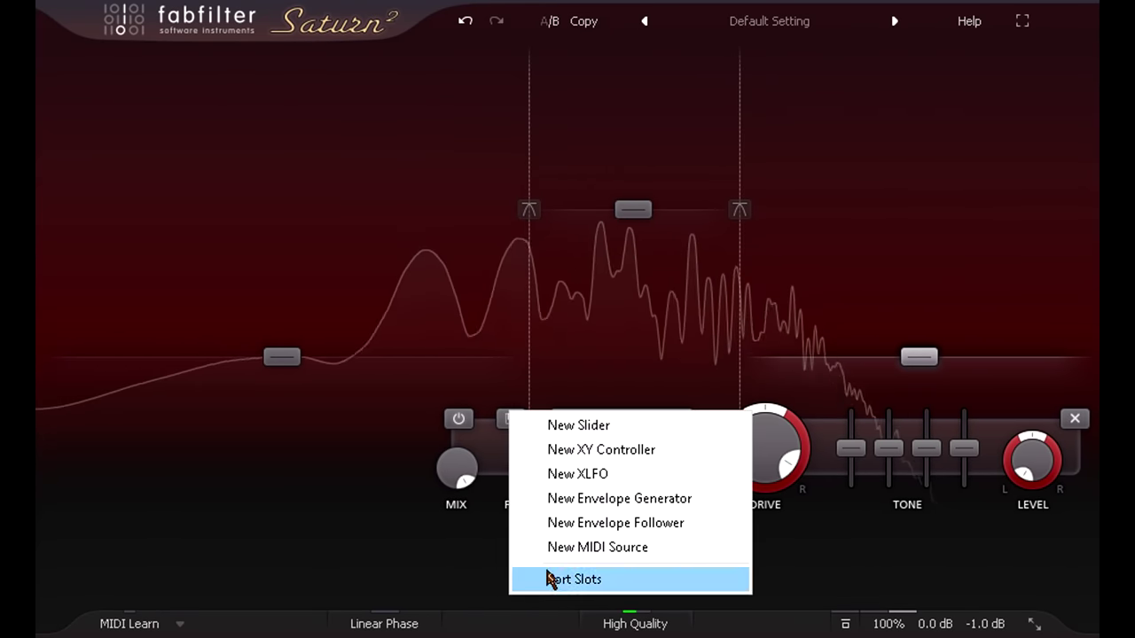
click(652, 478)
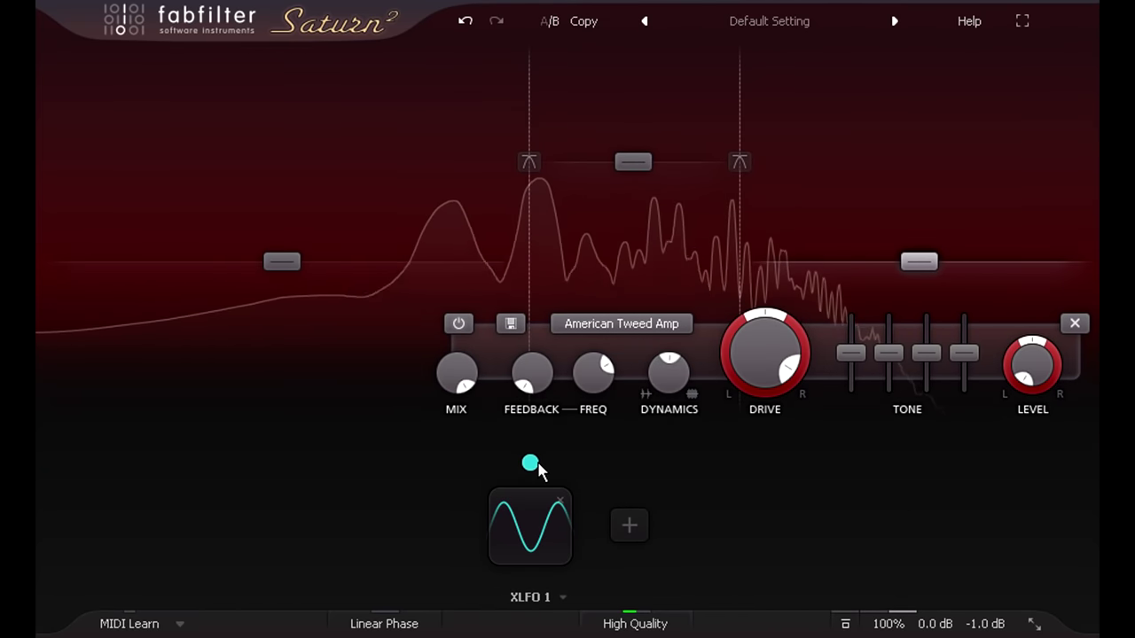
drag(530, 463, 533, 222)
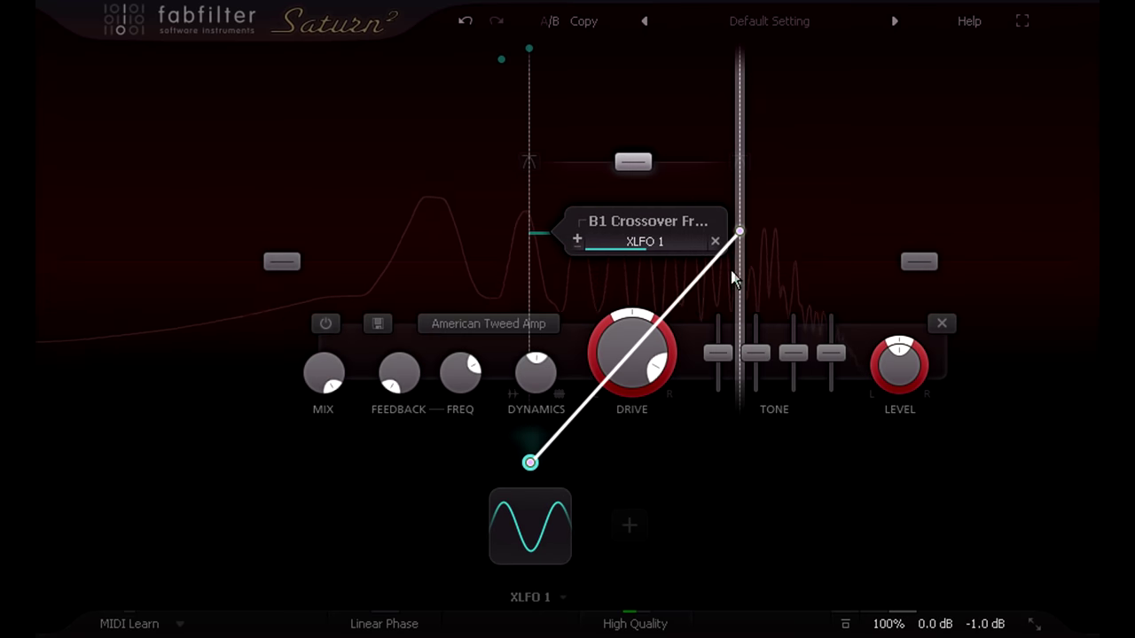
drag(738, 264, 739, 233)
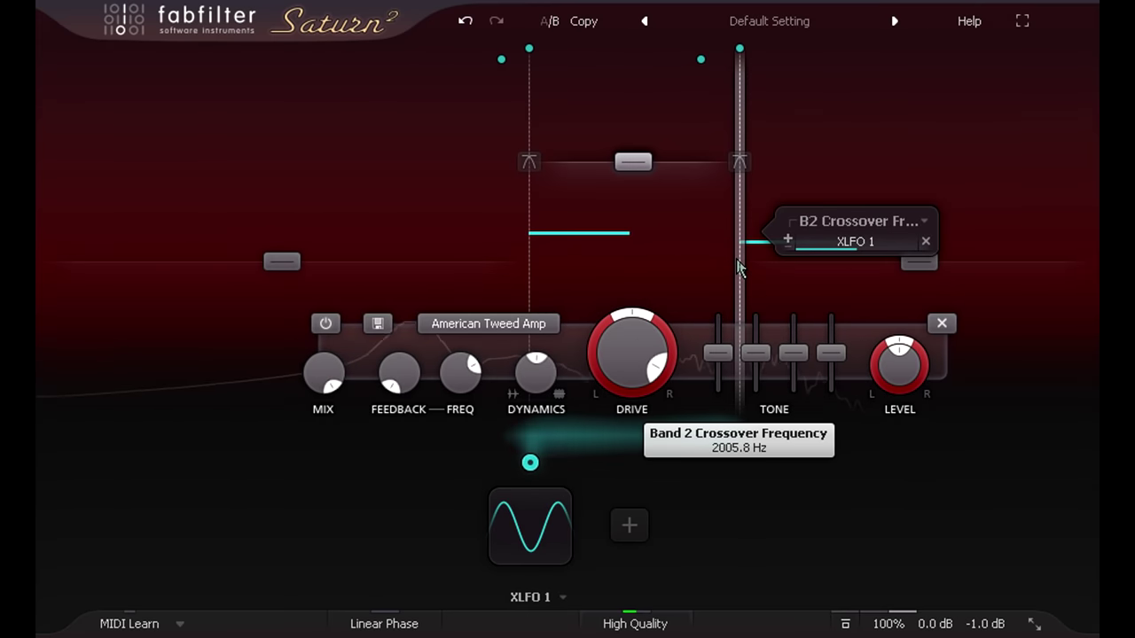
- Move the crossovers up to about 915 Hz and 2091 Hz
mouse_move(536, 526)
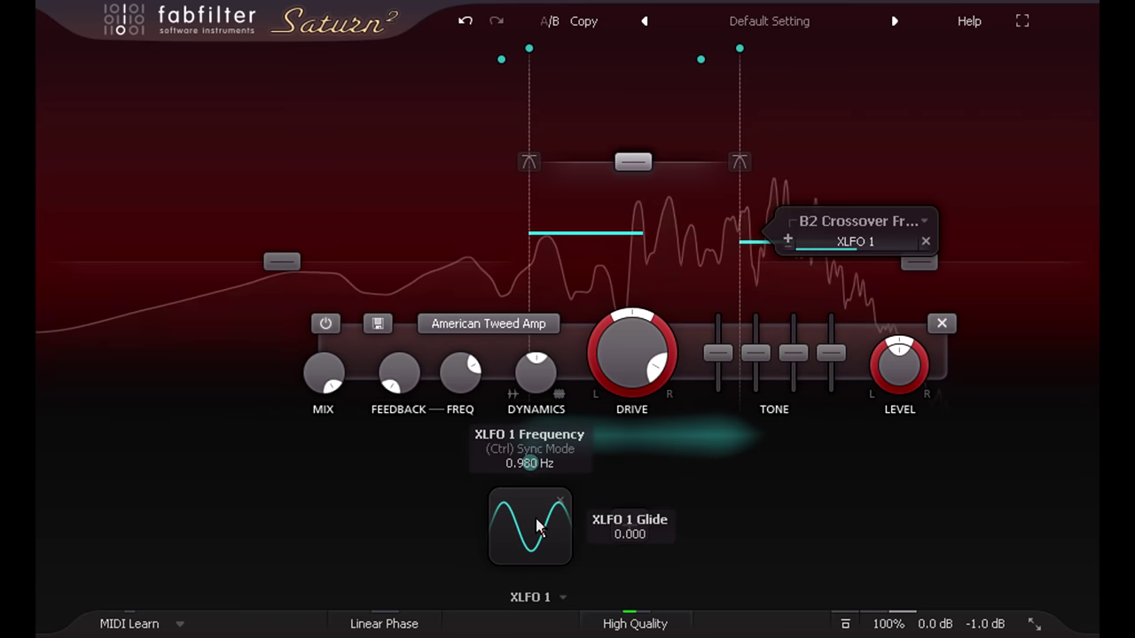
scroll(536, 525, down, 3)
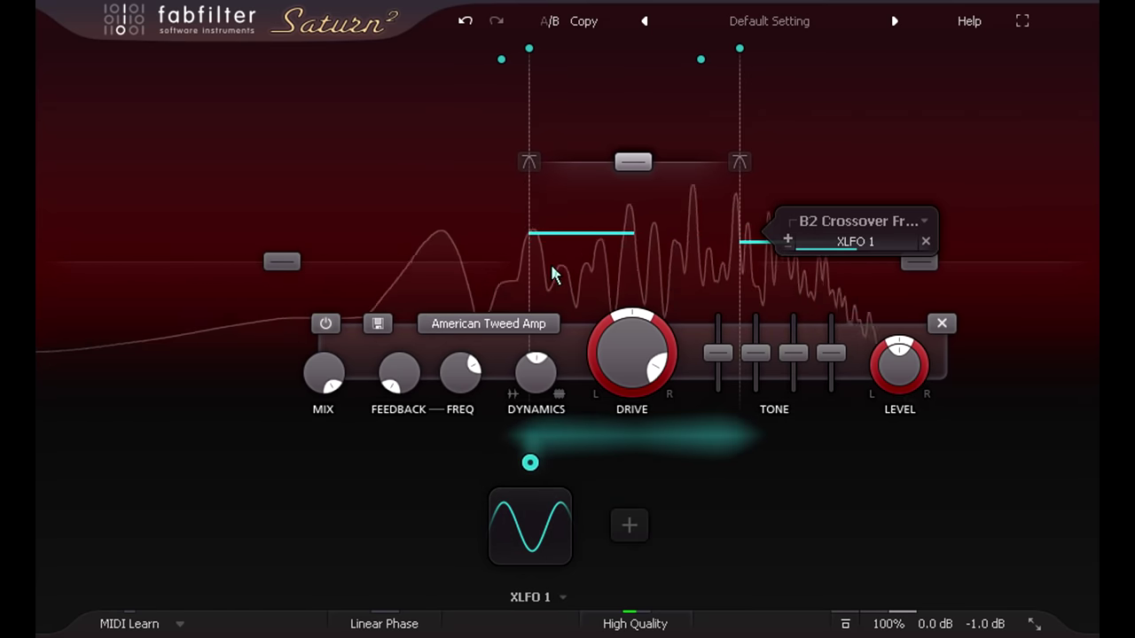
drag(530, 257, 618, 272)
mouse_move(738, 213)
mouse_down()
mouse_move(767, 235)
mouse_move(743, 232)
mouse_up()
- Change the first crossover's slope to 12 dB/oct and bring up the new modulation source menu
click(745, 164)
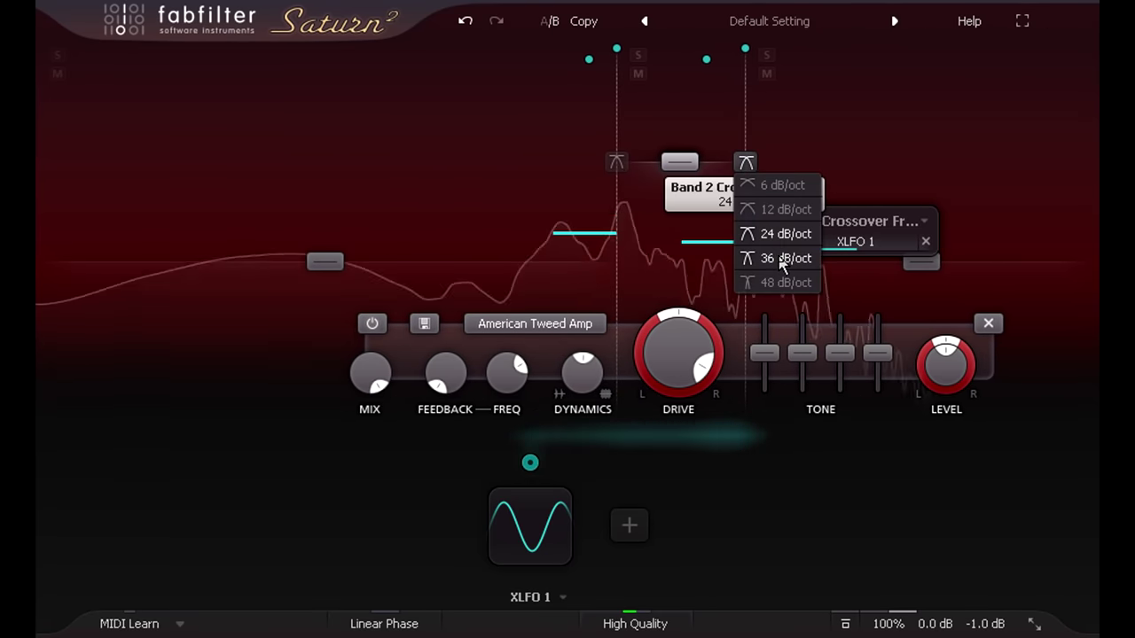
click(617, 162)
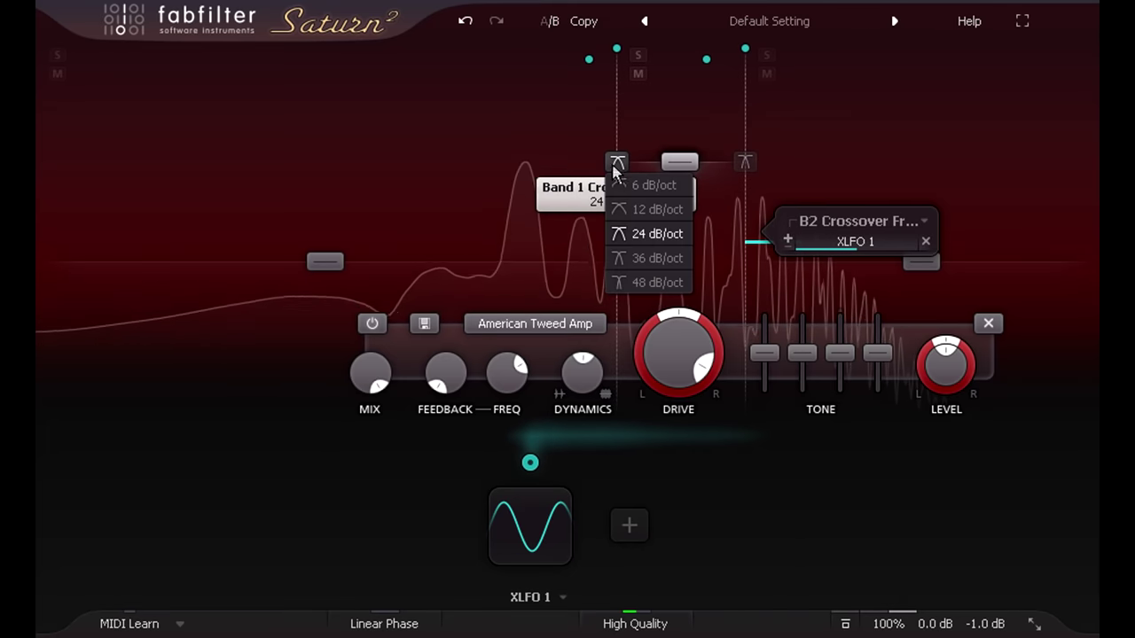
click(652, 210)
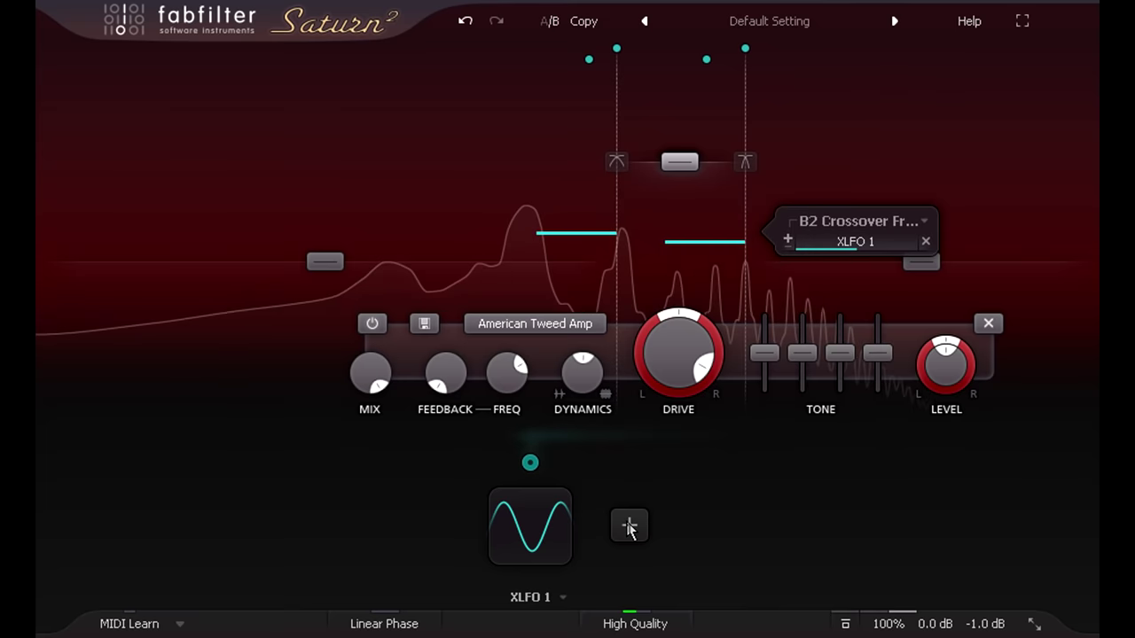
click(629, 525)
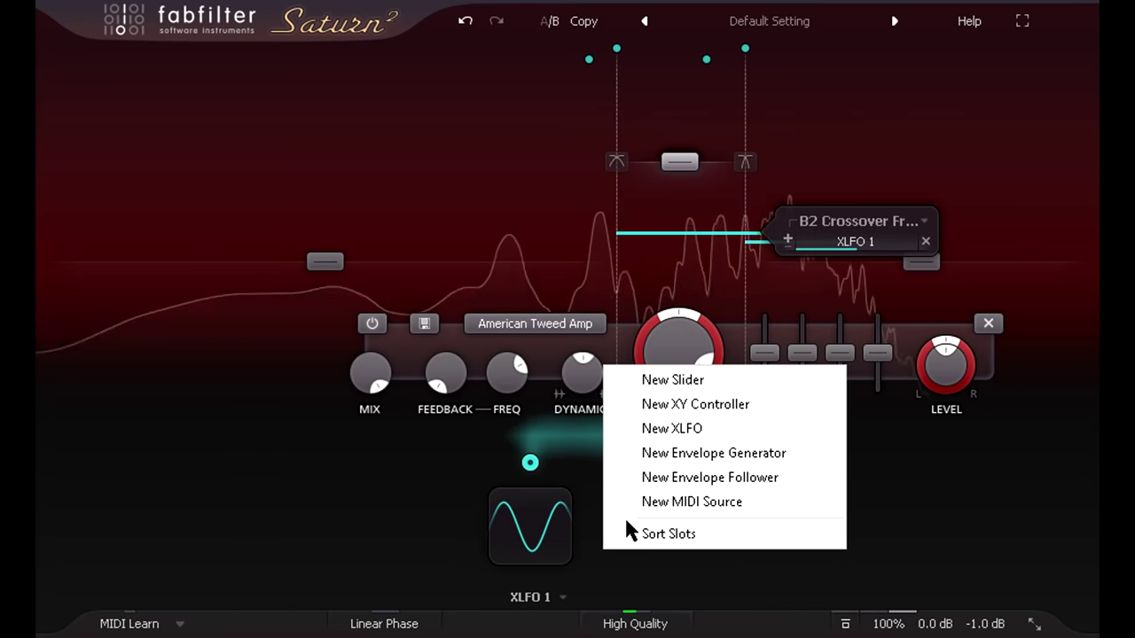
- Route a new envelope follower, EF 1, to XLFO 1's Phase Offset at a level of about 0.157
click(796, 481)
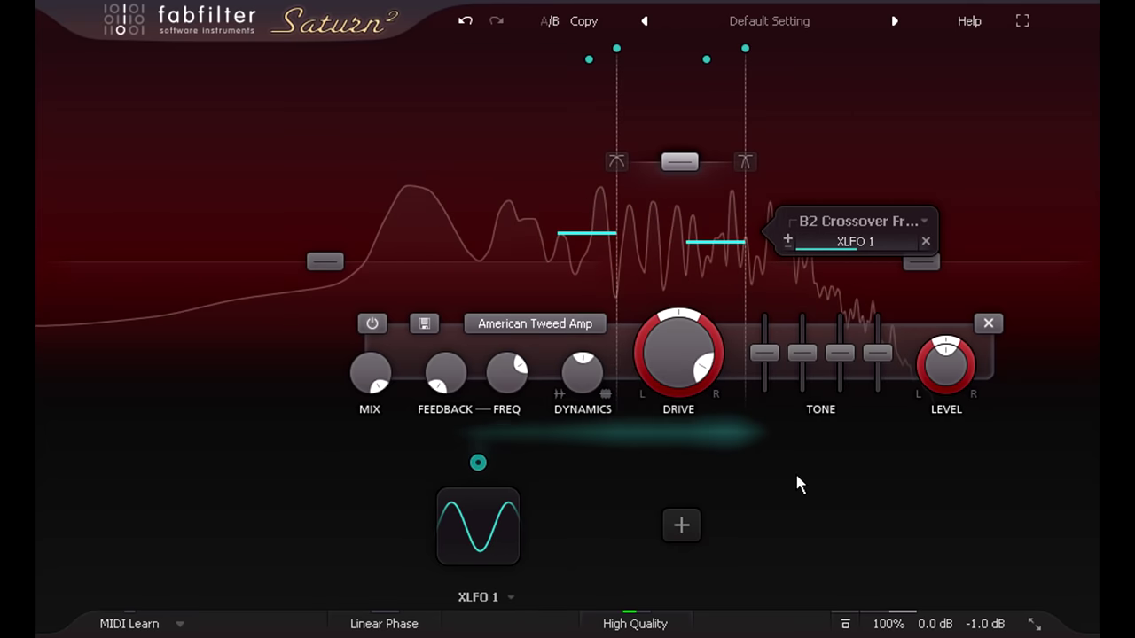
click(493, 533)
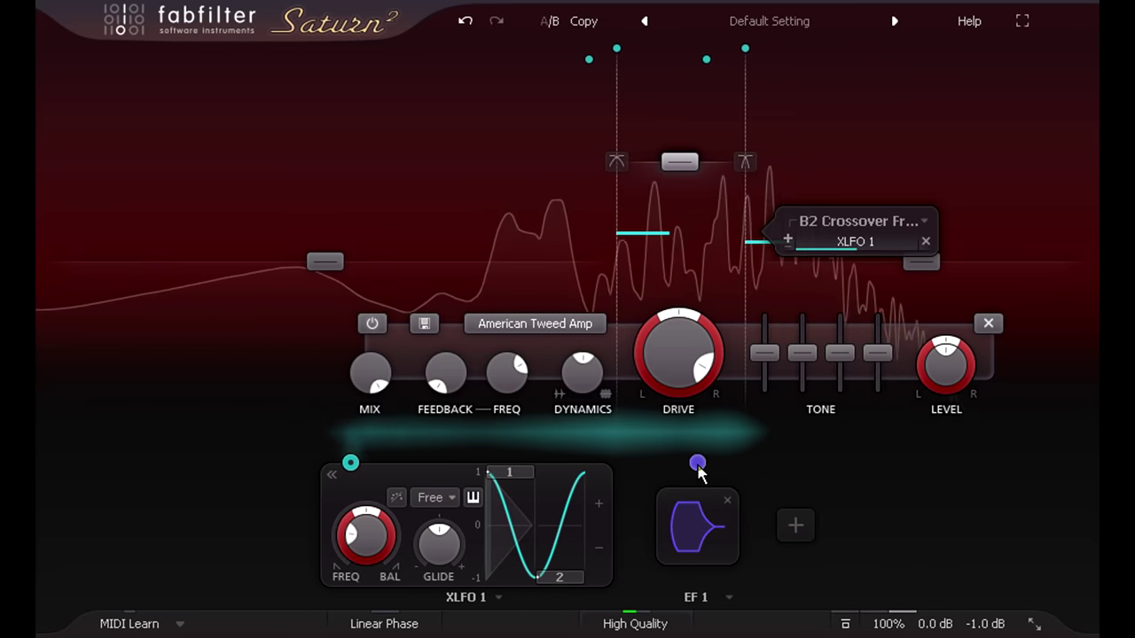
drag(697, 462, 538, 521)
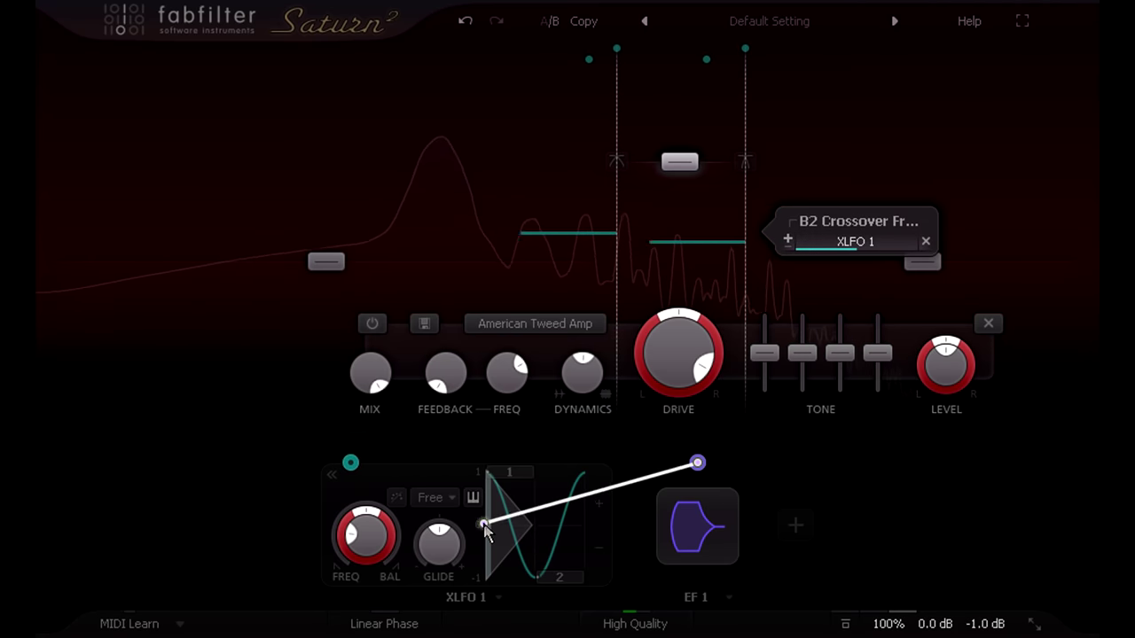
drag(492, 539, 488, 538)
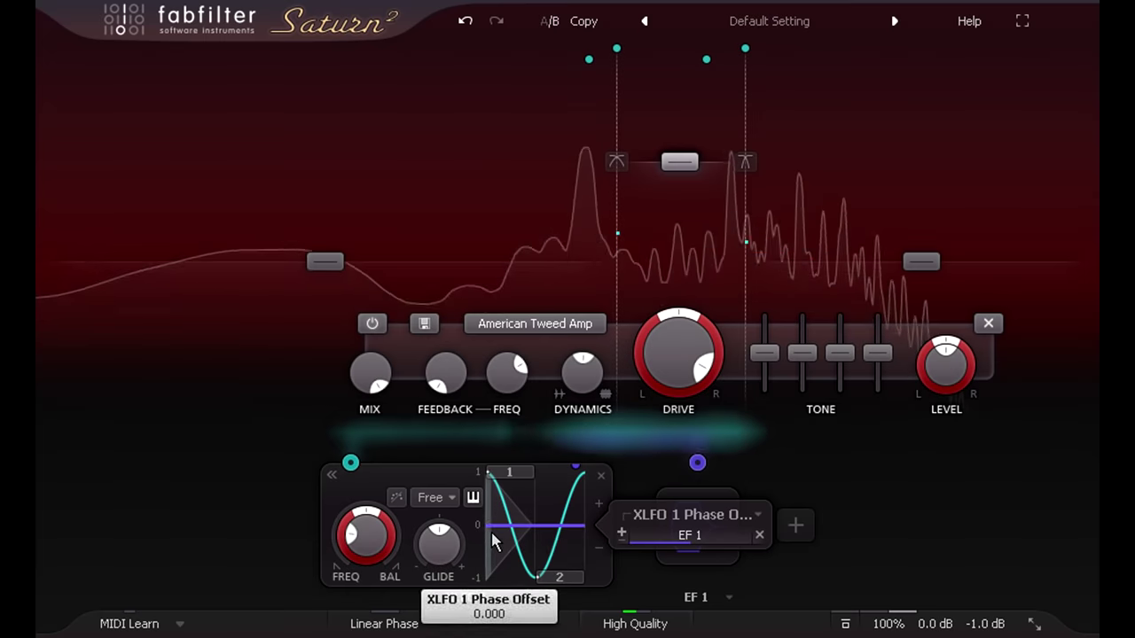
drag(628, 537, 657, 547)
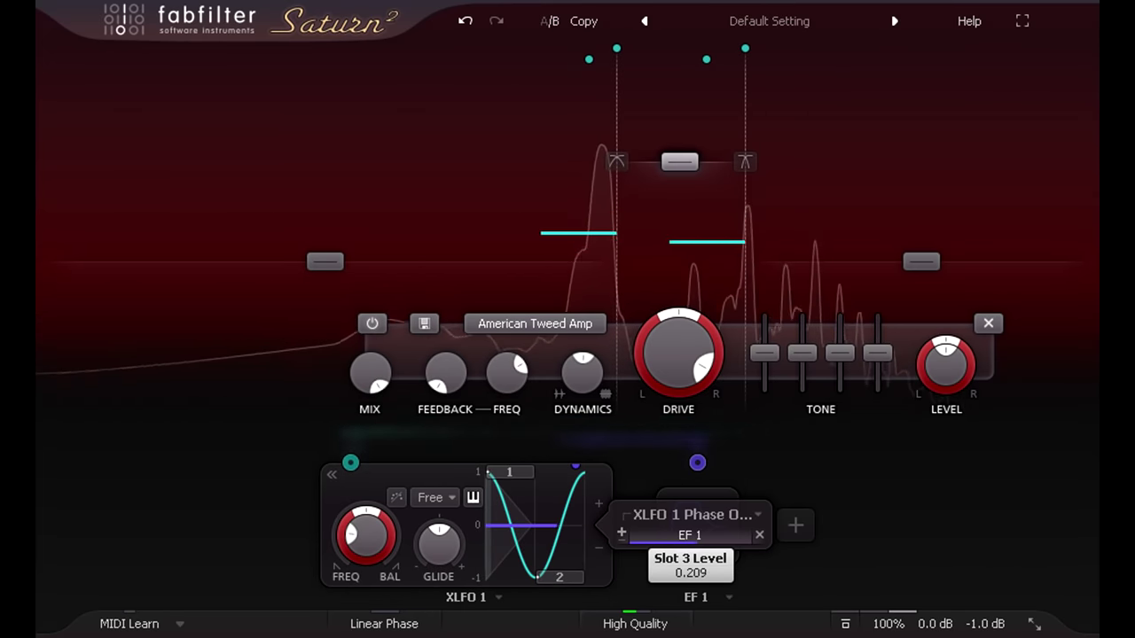
drag(689, 551, 686, 547)
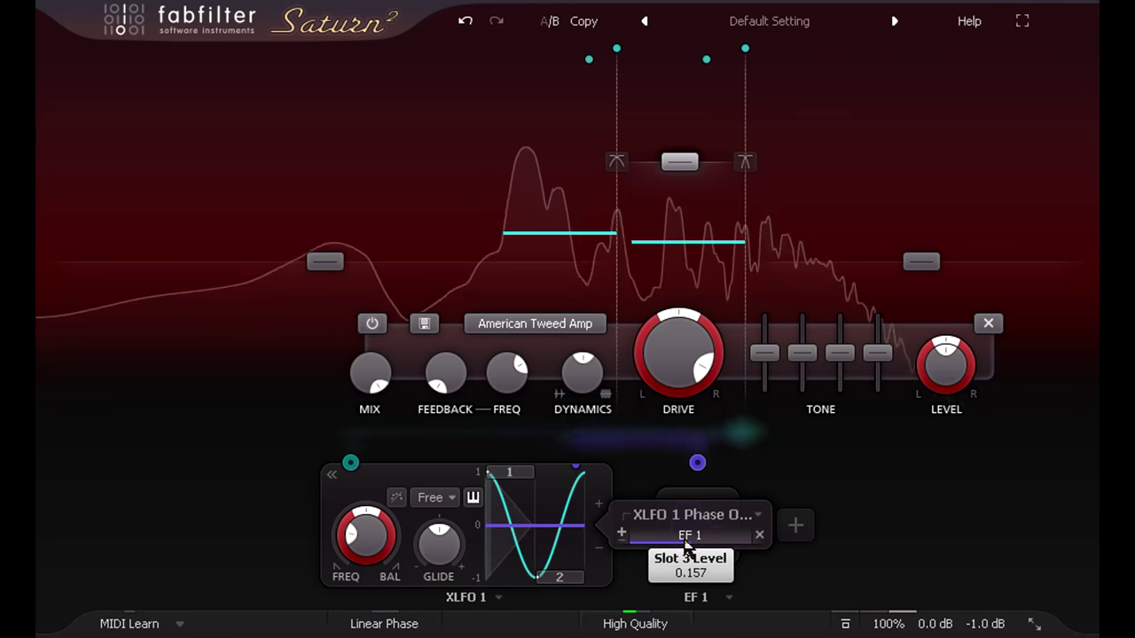
scroll(687, 547, down, 2)
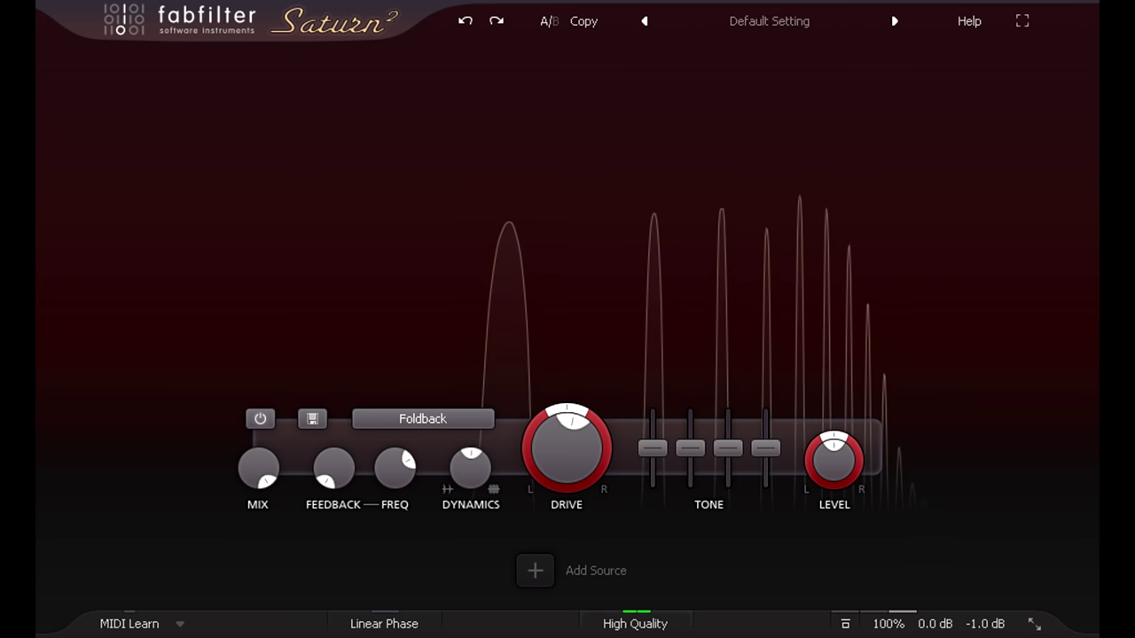
click(259, 422)
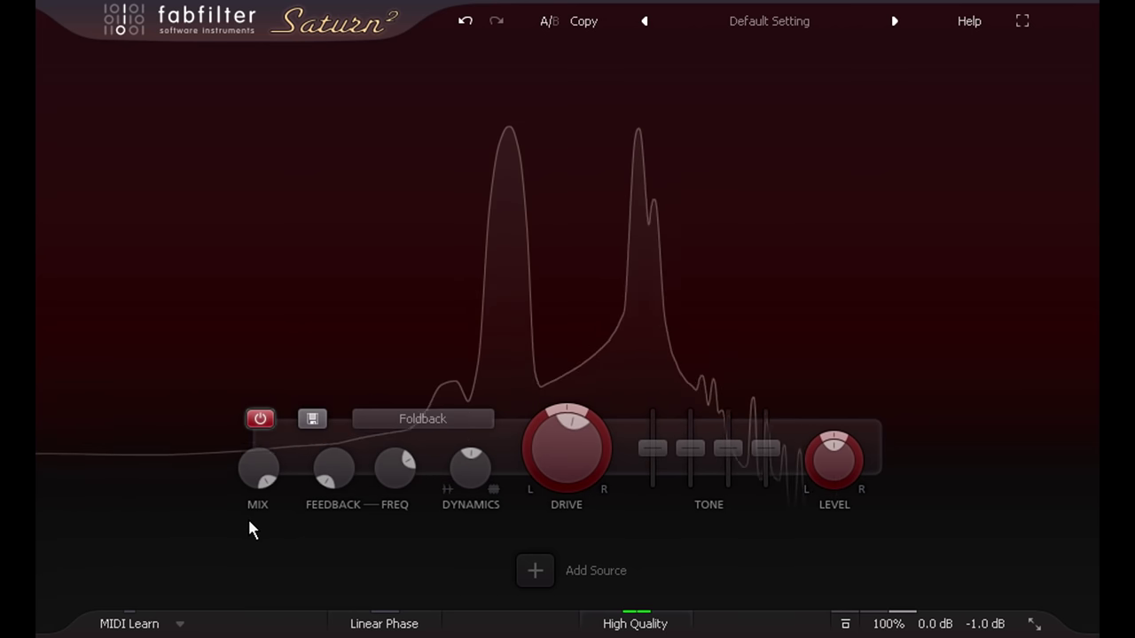
click(260, 420)
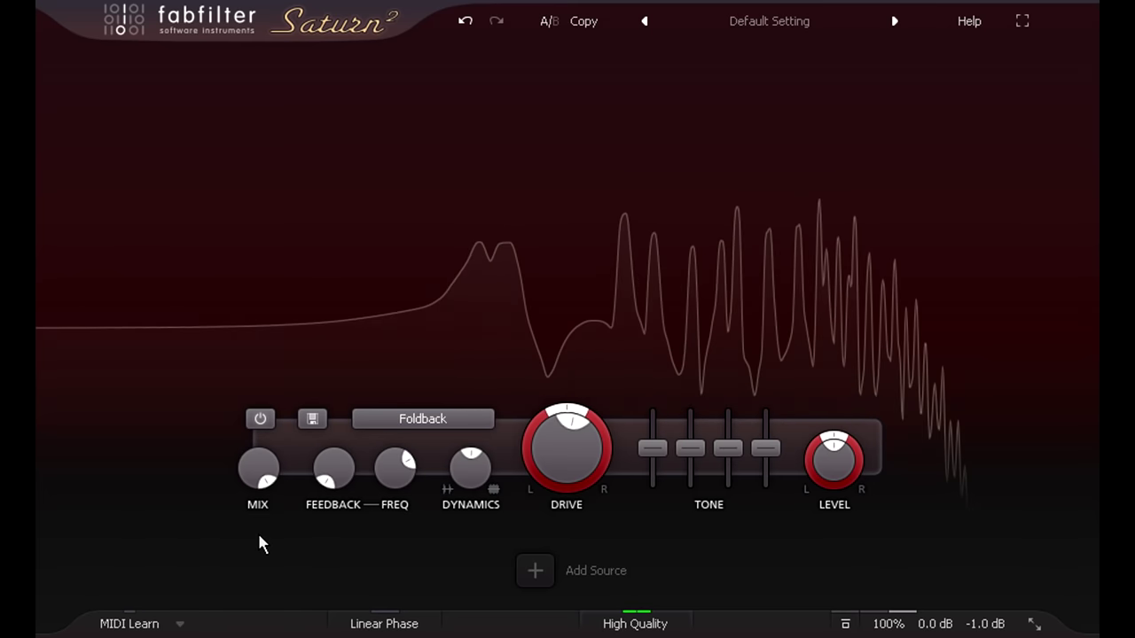
- Add XLFO 1 with the 6 Step Sequence 1 preset, modulating DRIVE pan at about 0.344 depth
click(533, 570)
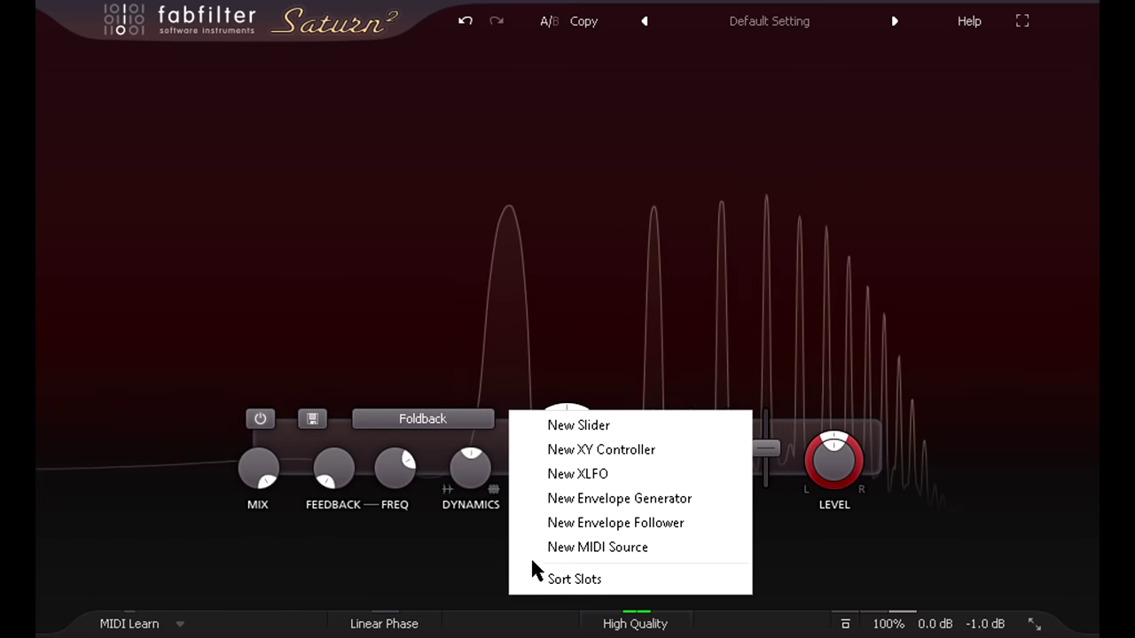
click(611, 474)
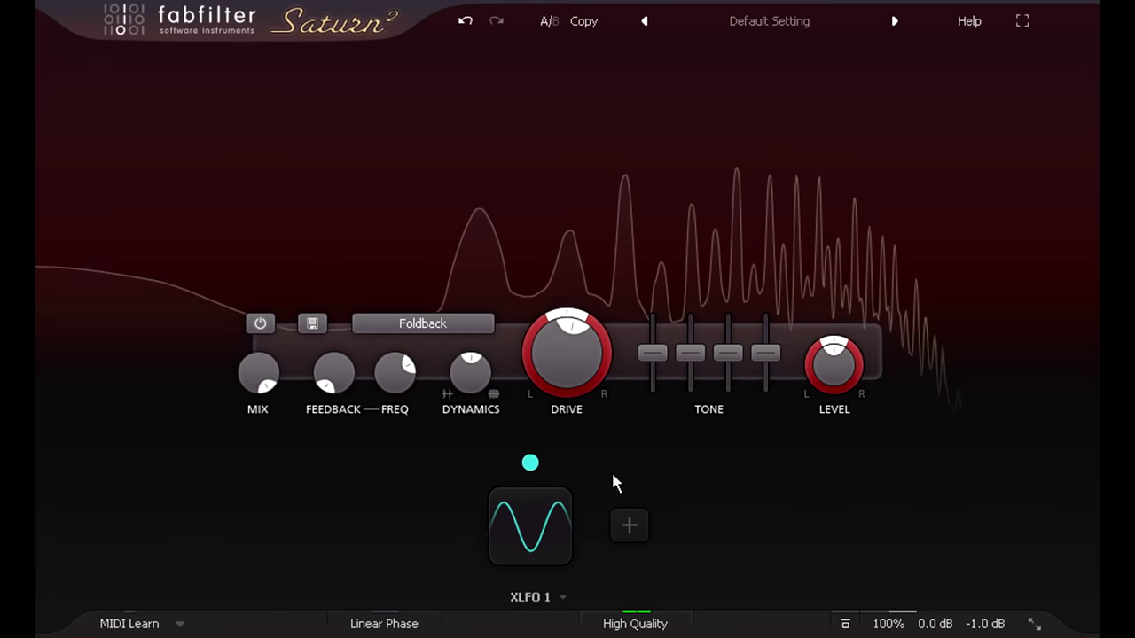
click(563, 597)
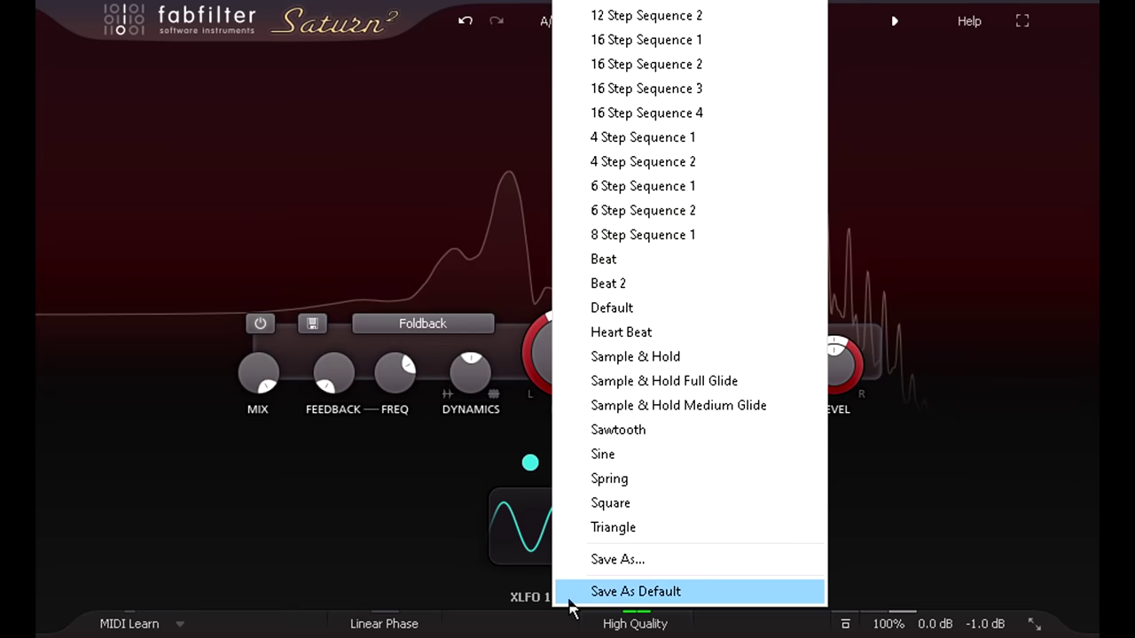
click(753, 188)
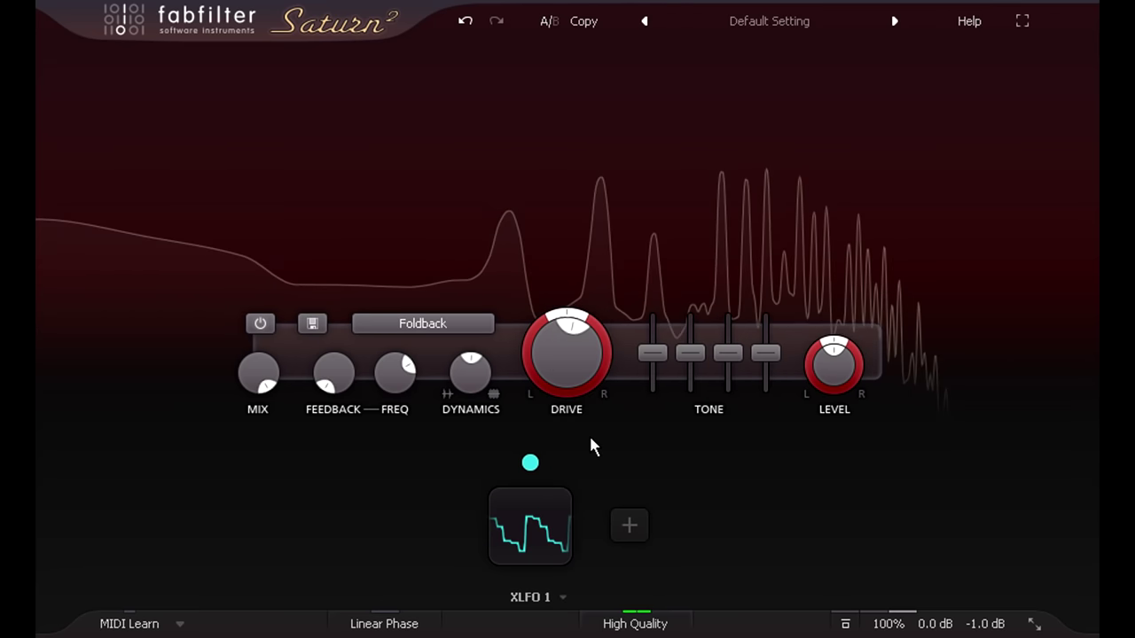
drag(530, 463, 574, 394)
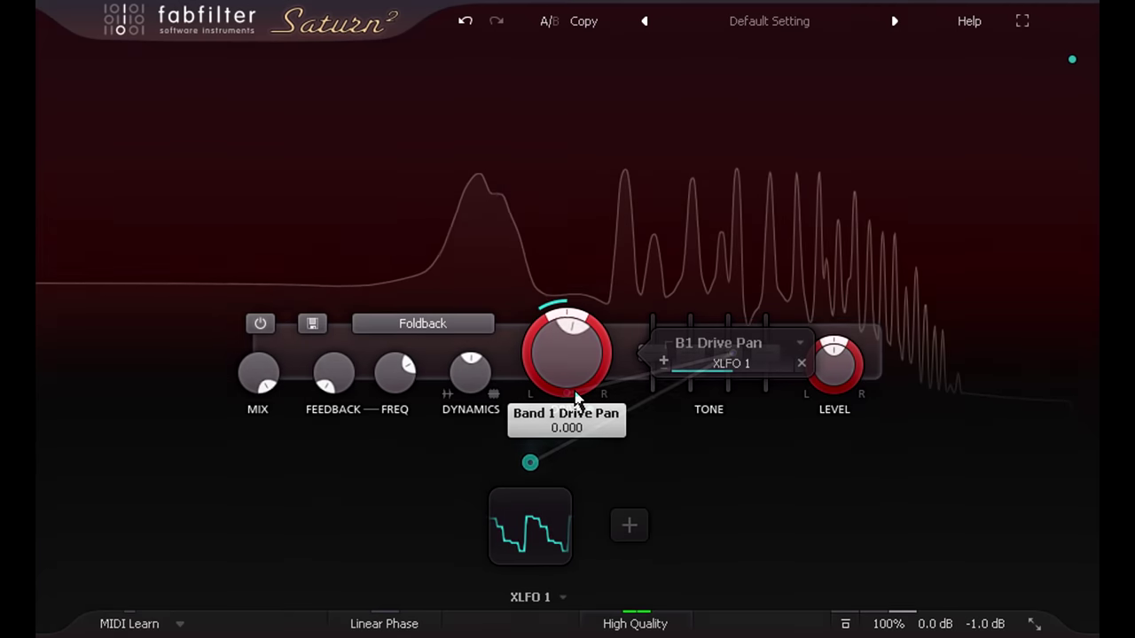
drag(714, 363, 716, 370)
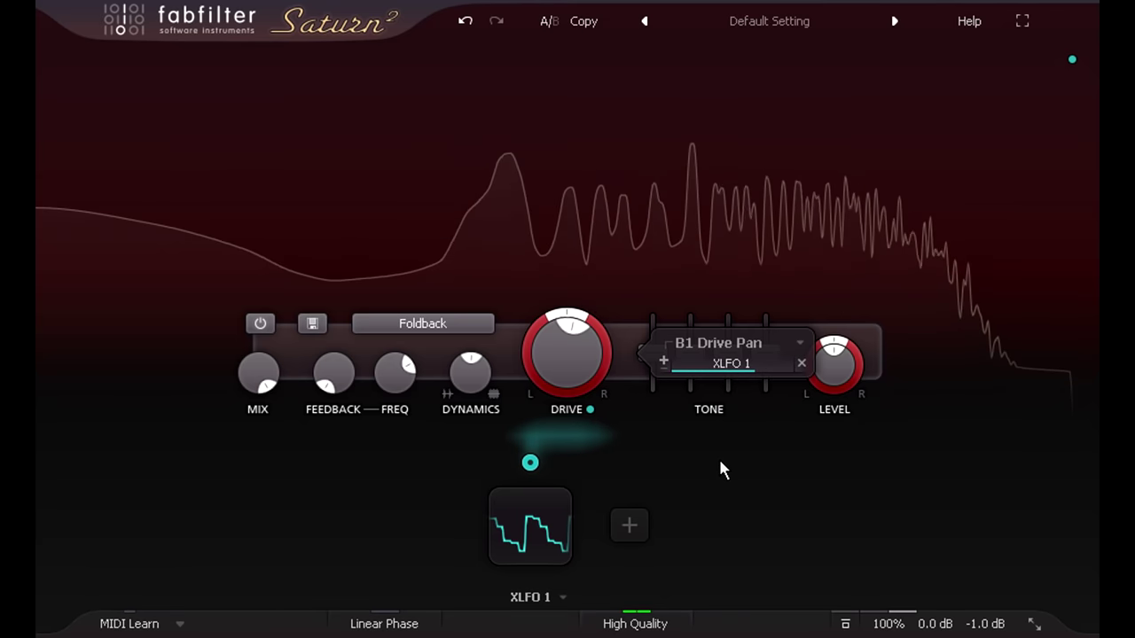
- Enable Show Interactive Help Hints to explain the XLFO 1 drive pan modulation level
click(966, 23)
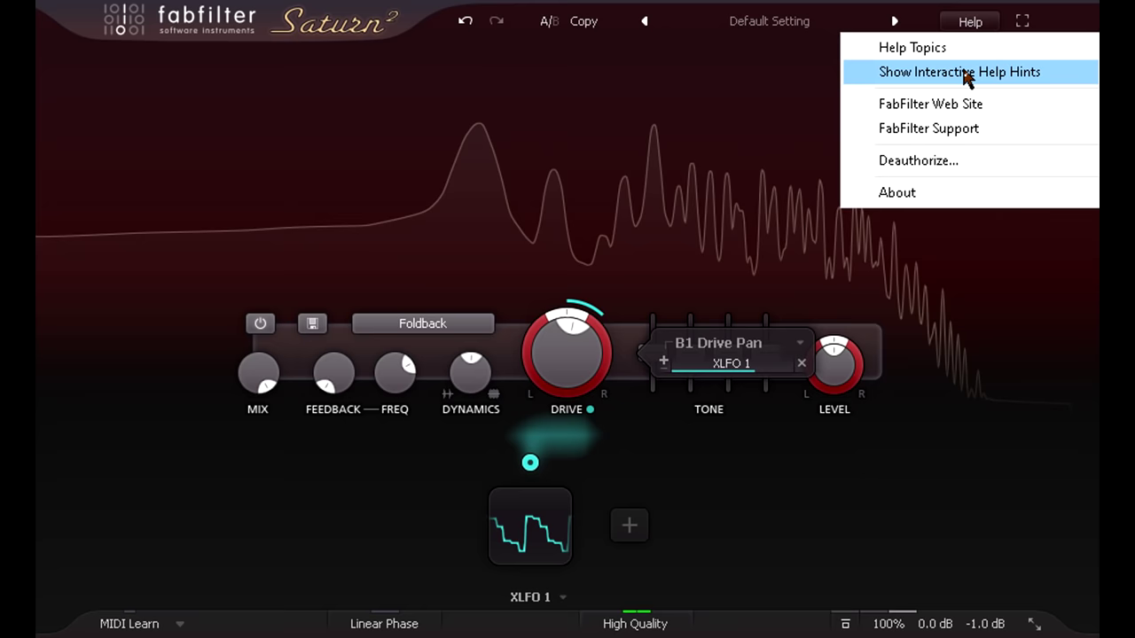
click(964, 74)
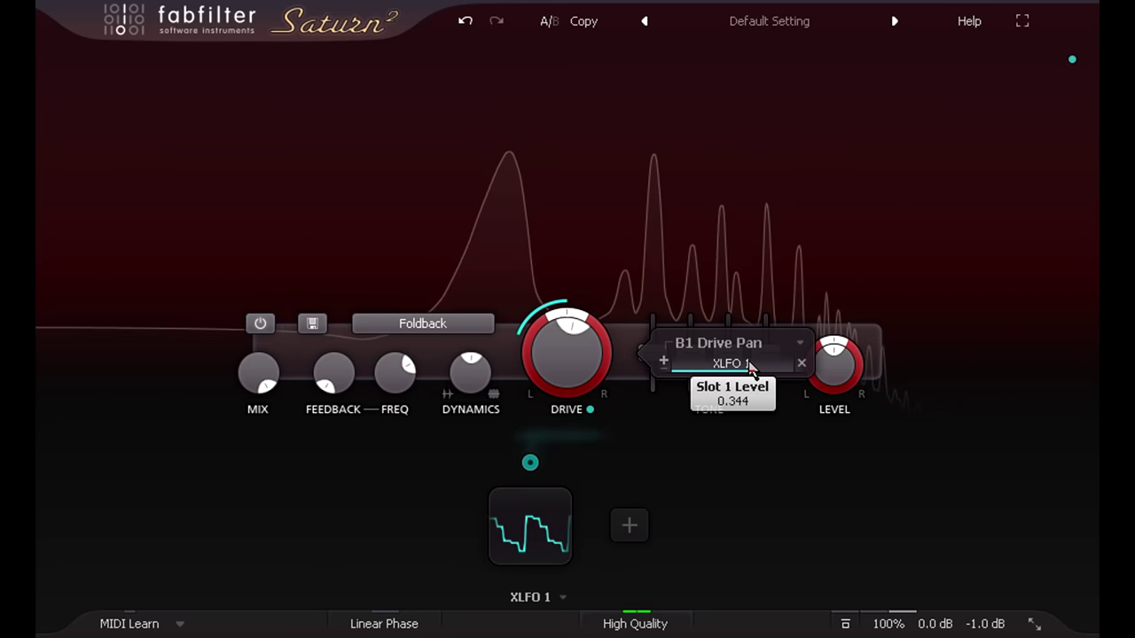
mouse_move(748, 364)
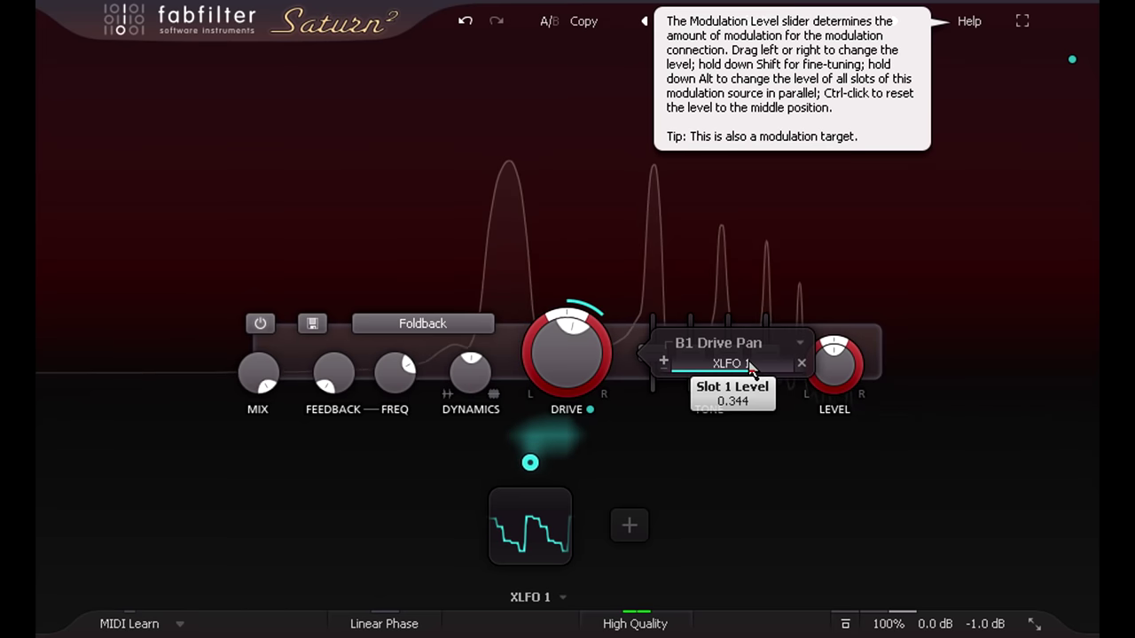